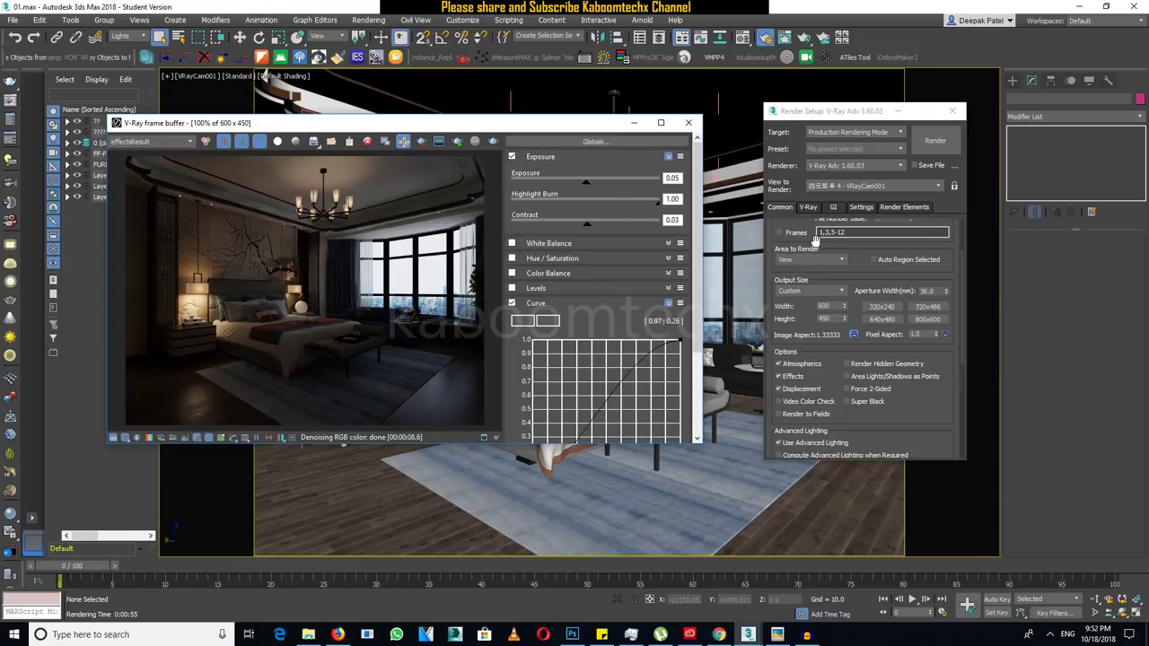
# Minimize the V-Ray frame buffer and the Render Setup dialog to reveal the bedroom camera view.
pyautogui.click(633, 122)
pyautogui.click(900, 112)
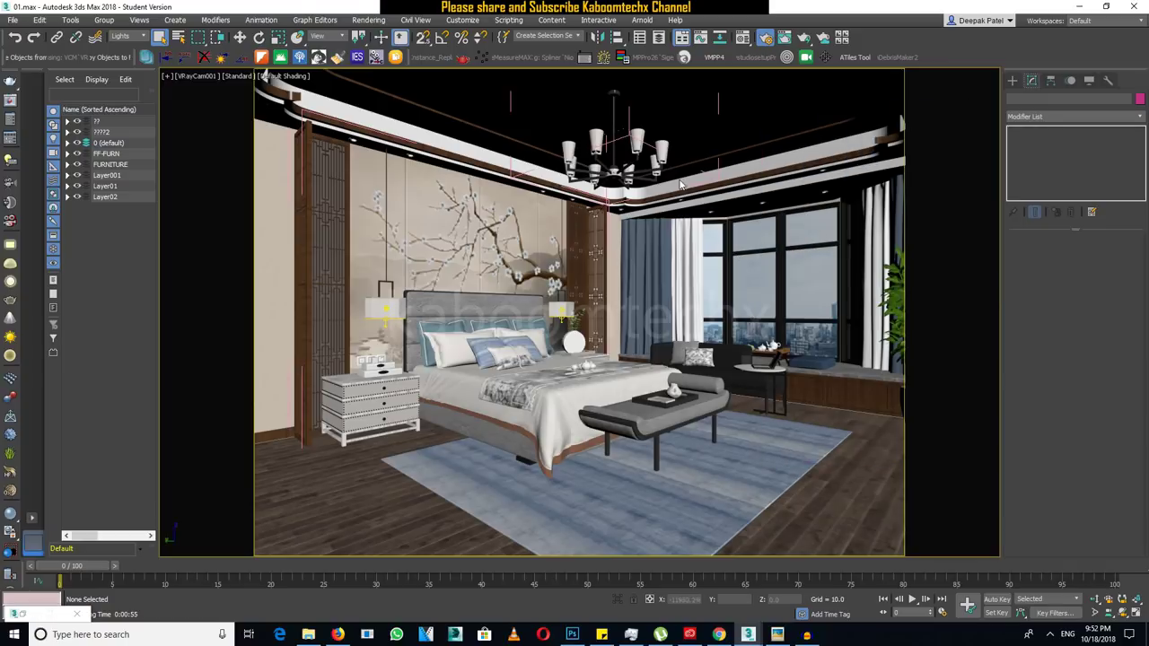
# Select a chandelier sphere light and zoom in close on it in front, then perspective view.
pyautogui.click(637, 139)
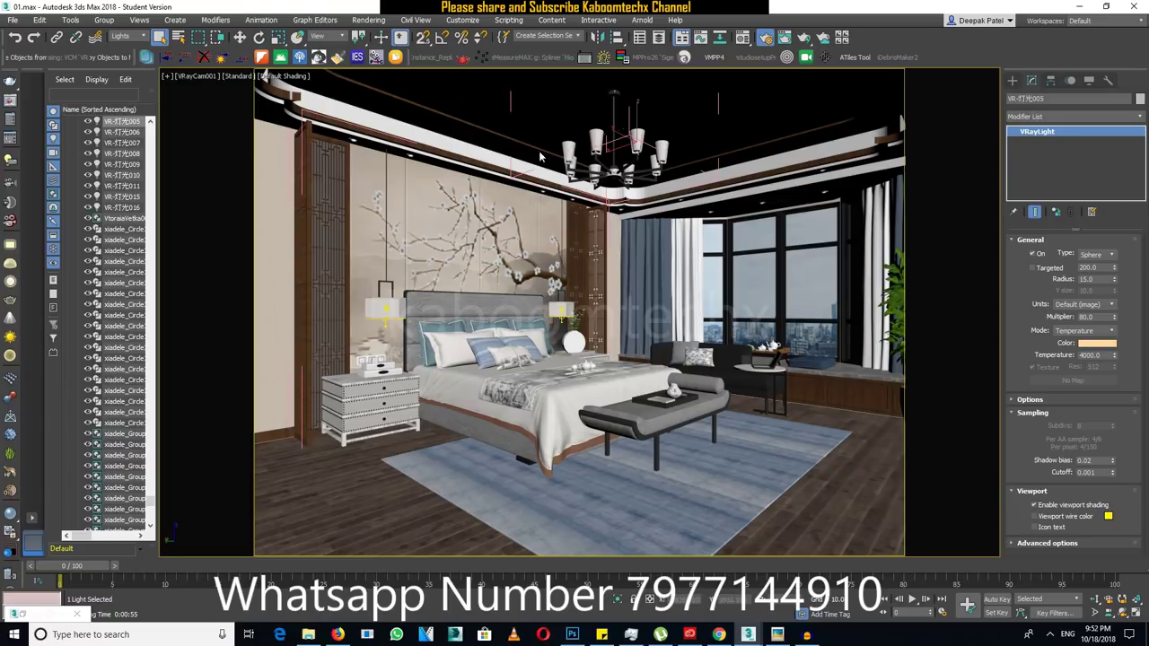
pyautogui.click(646, 147)
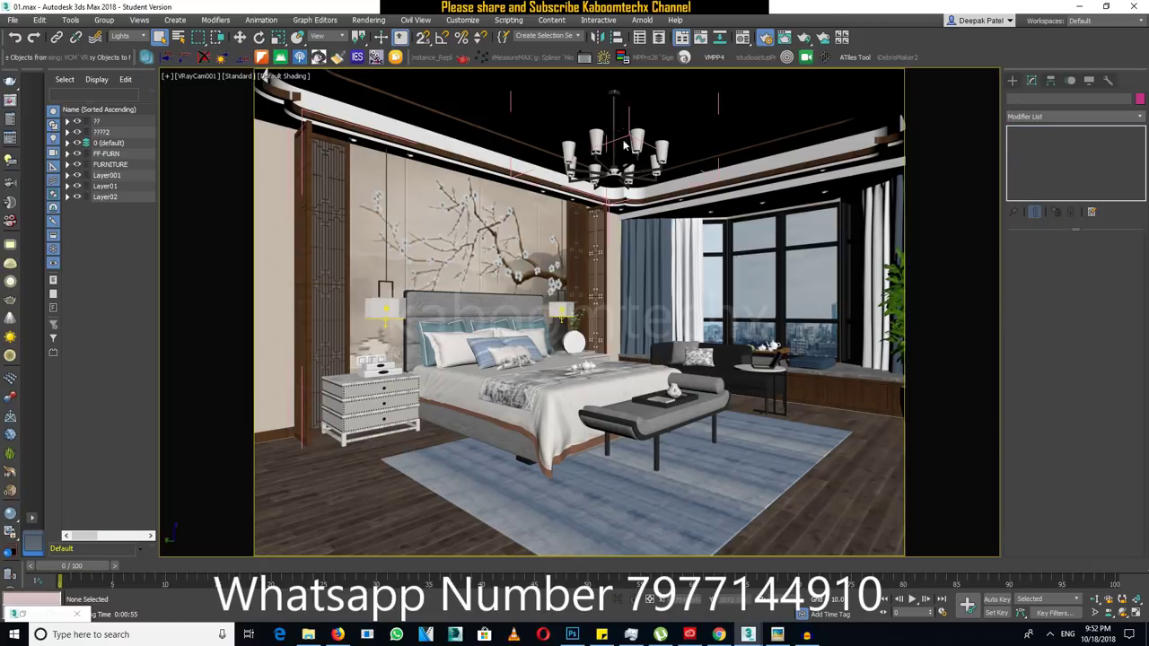
pyautogui.click(636, 139)
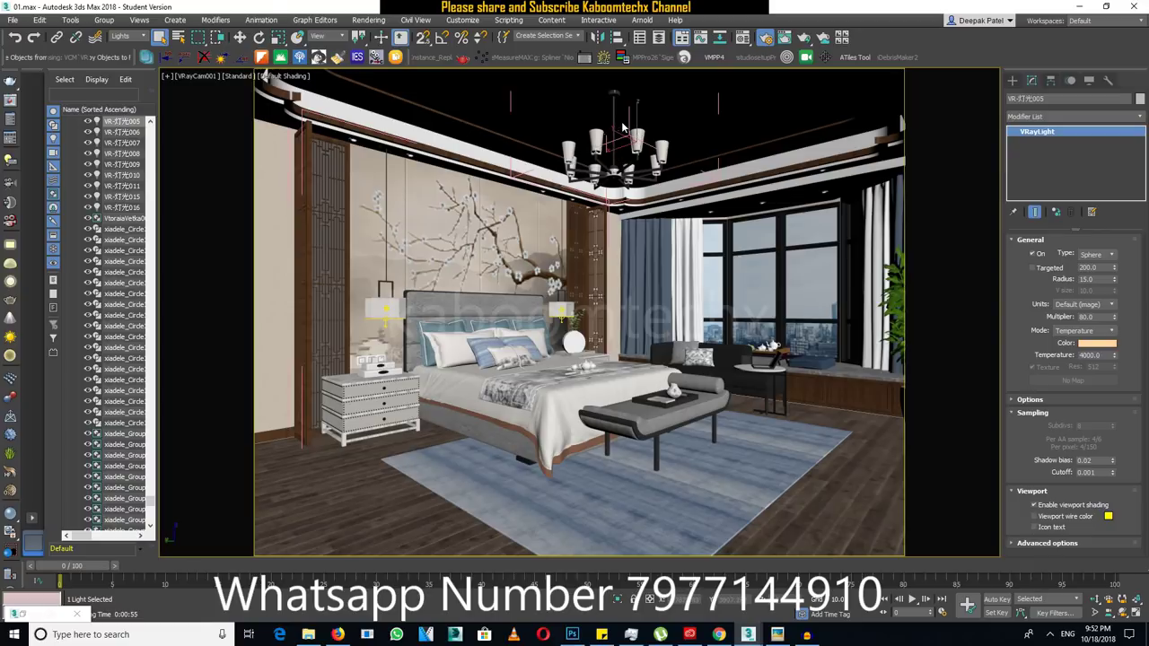
pyautogui.press('f')
pyautogui.press('z')
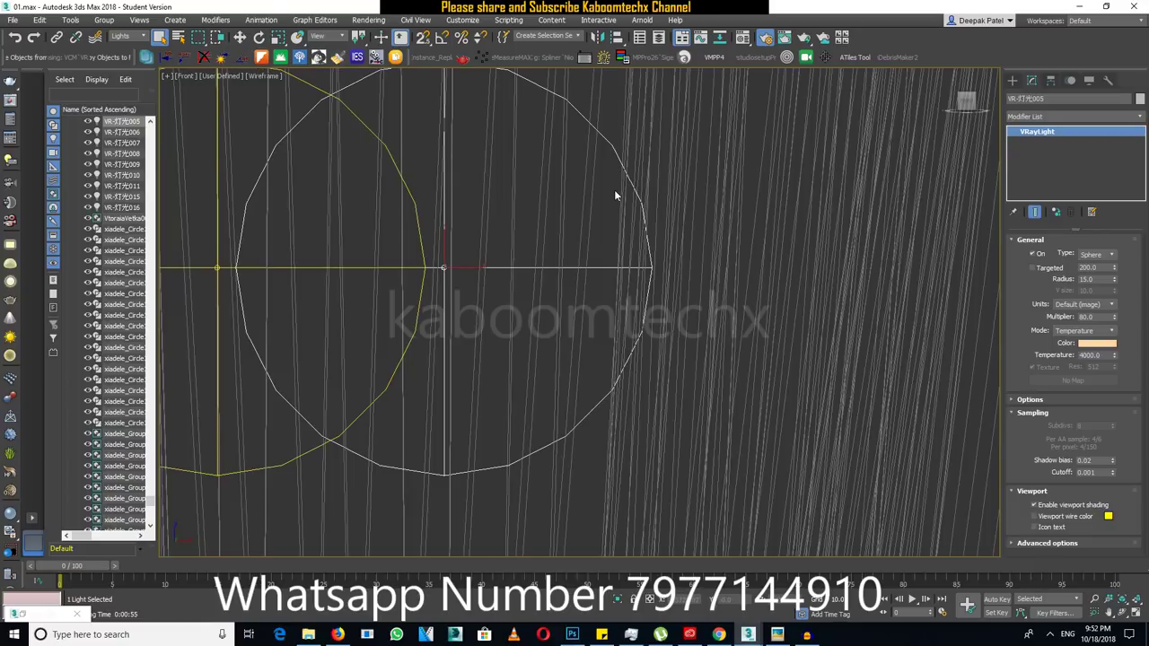
pyautogui.scroll(-3, 612, 195)
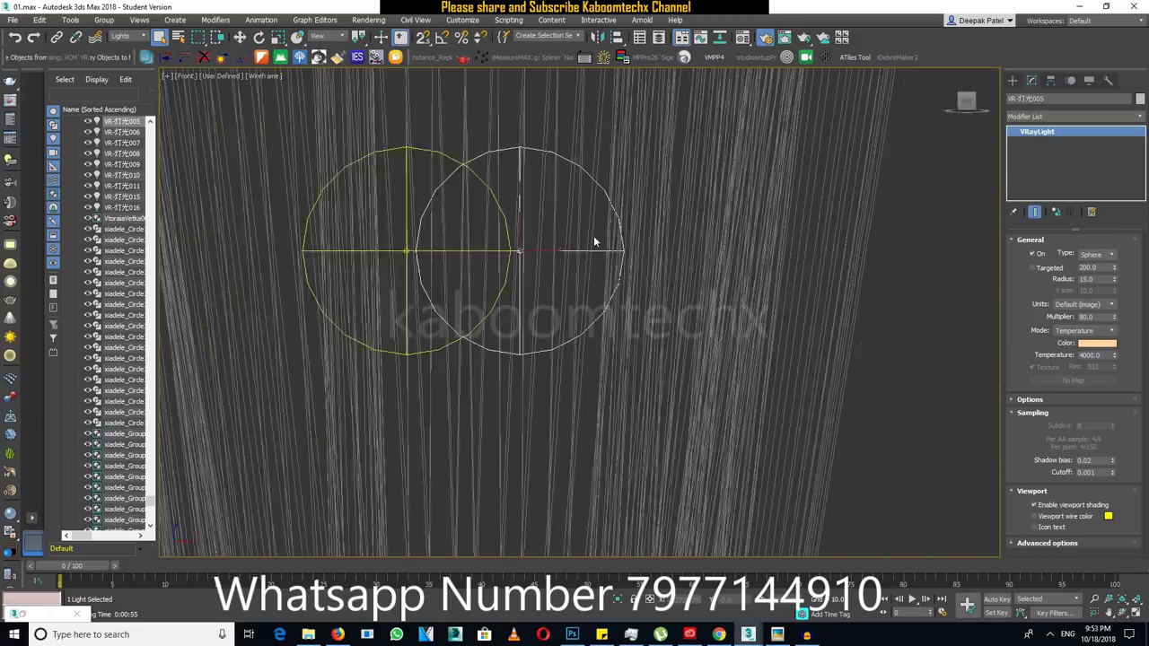
pyautogui.scroll(-2, 593, 238)
pyautogui.scroll(2, 595, 260)
pyautogui.scroll(2, 674, 260)
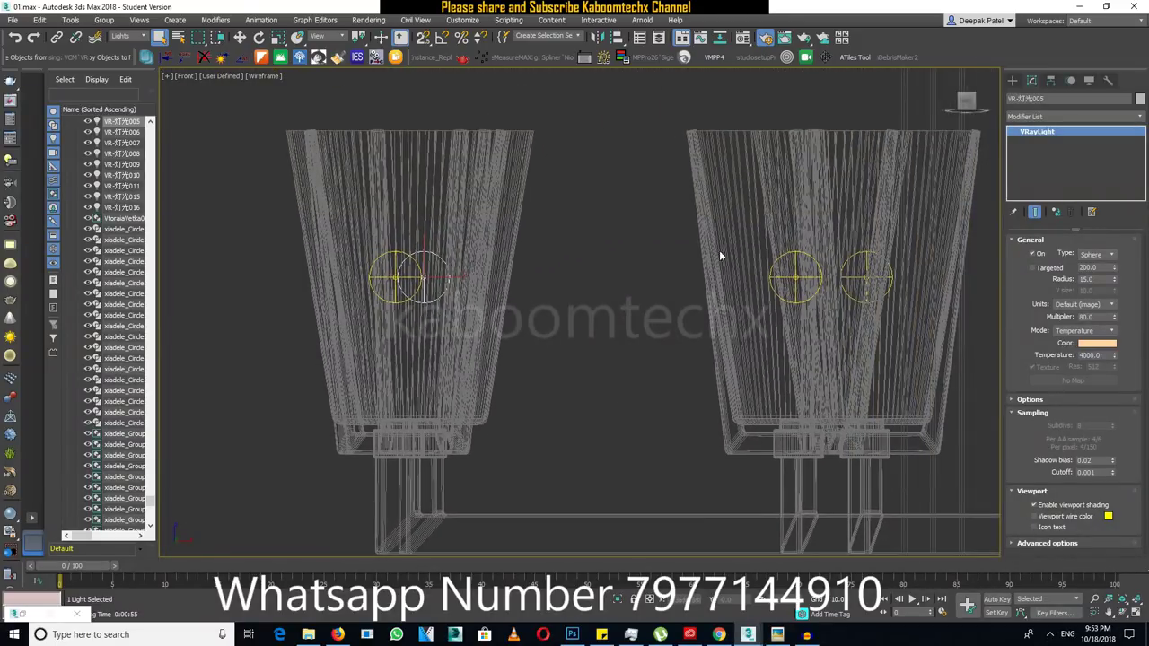
pyautogui.press('p')
pyautogui.press('z')
pyautogui.scroll(-3, 615, 169)
pyautogui.scroll(-3, 628, 206)
pyautogui.scroll(2, 639, 217)
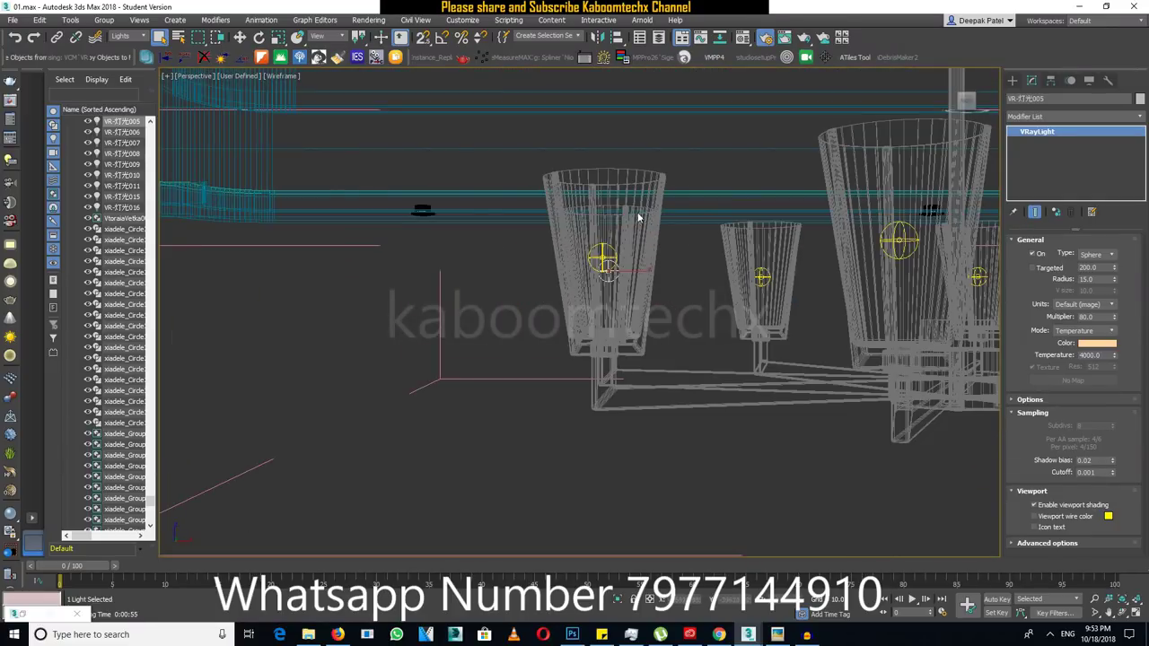
# Deselect the light, toggle the wireframe display with F3, and open the Material Editor.
pyautogui.click(1012, 79)
pyautogui.click(633, 280)
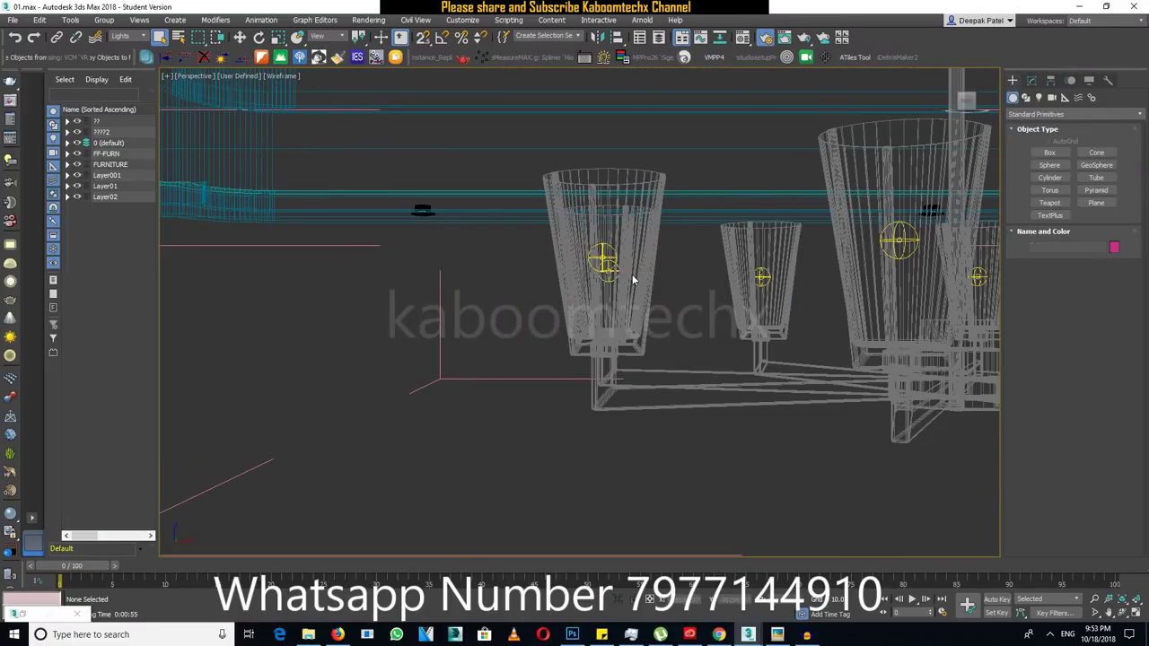
pyautogui.press('F3')
pyautogui.press('F3')
pyautogui.click(743, 40)
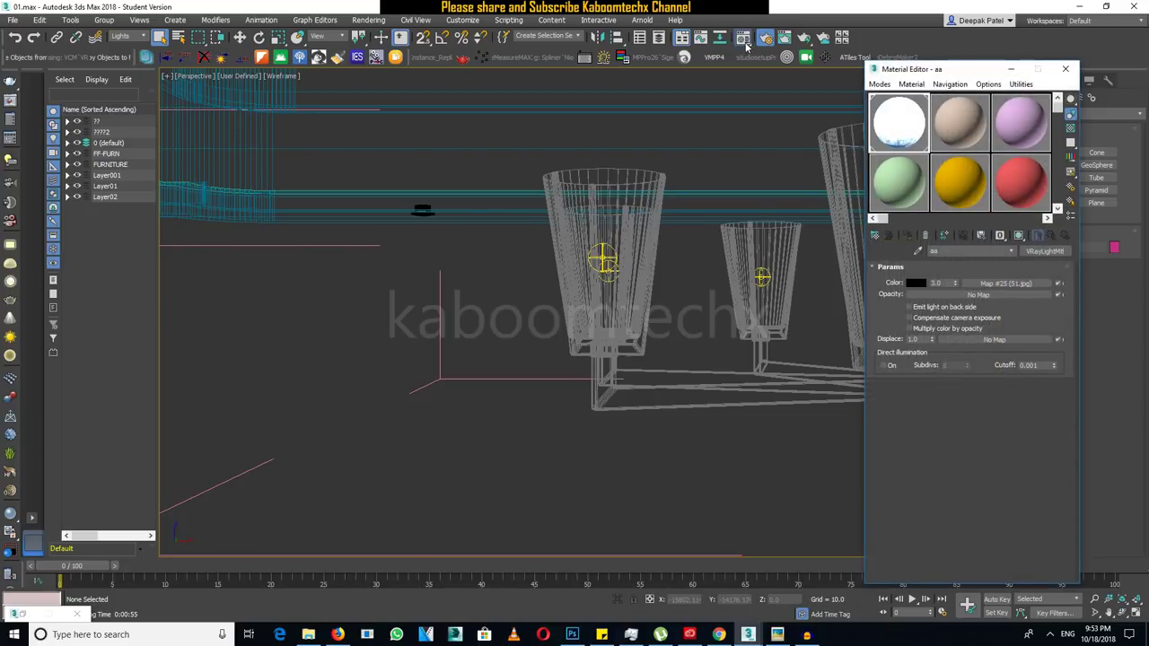
# Set the selection filter to All and eyedrop the chandelier's material 88cz24 into the second slot.
pyautogui.click(958, 127)
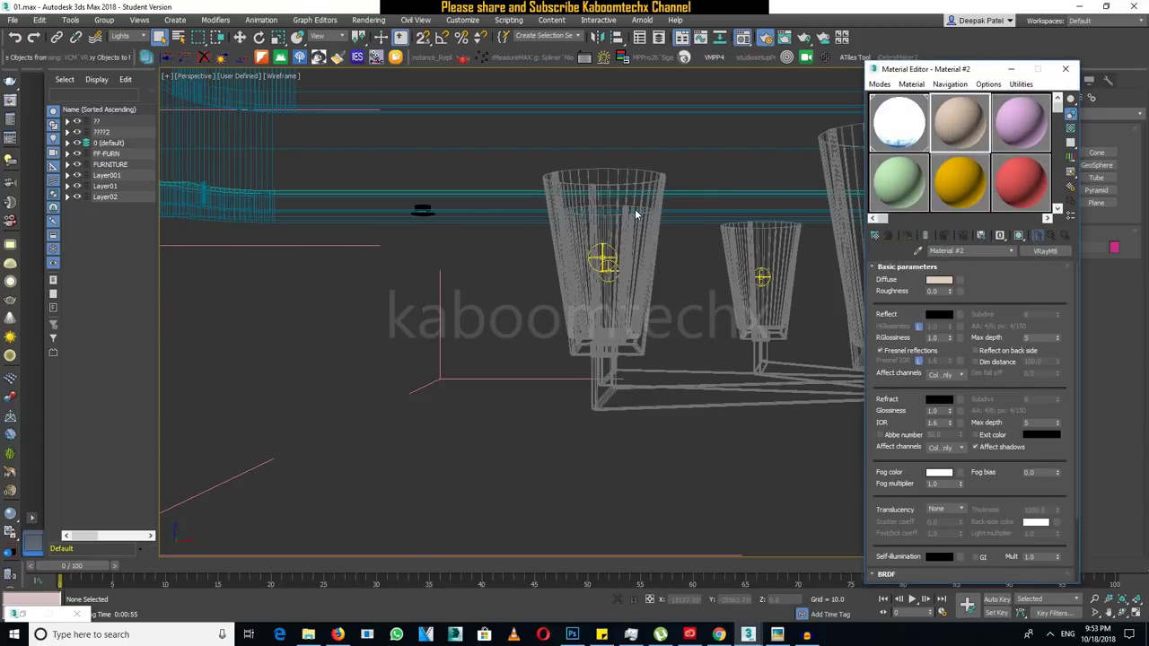
pyautogui.click(130, 36)
pyautogui.click(133, 46)
pyautogui.click(643, 235)
pyautogui.click(643, 235)
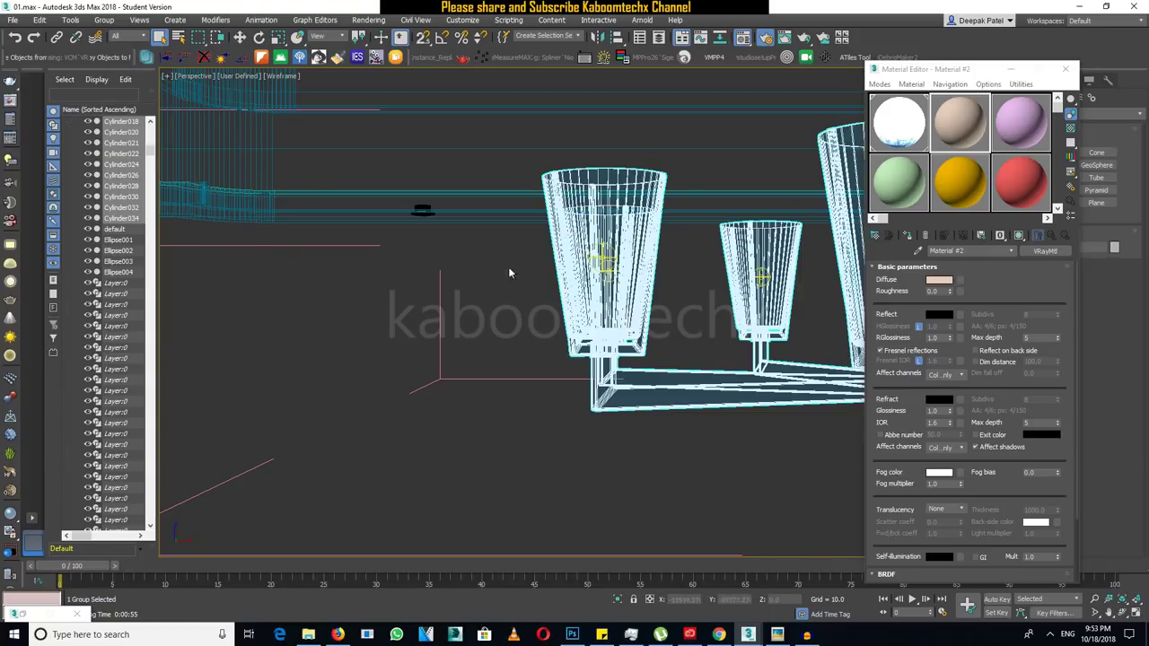
pyautogui.click(917, 250)
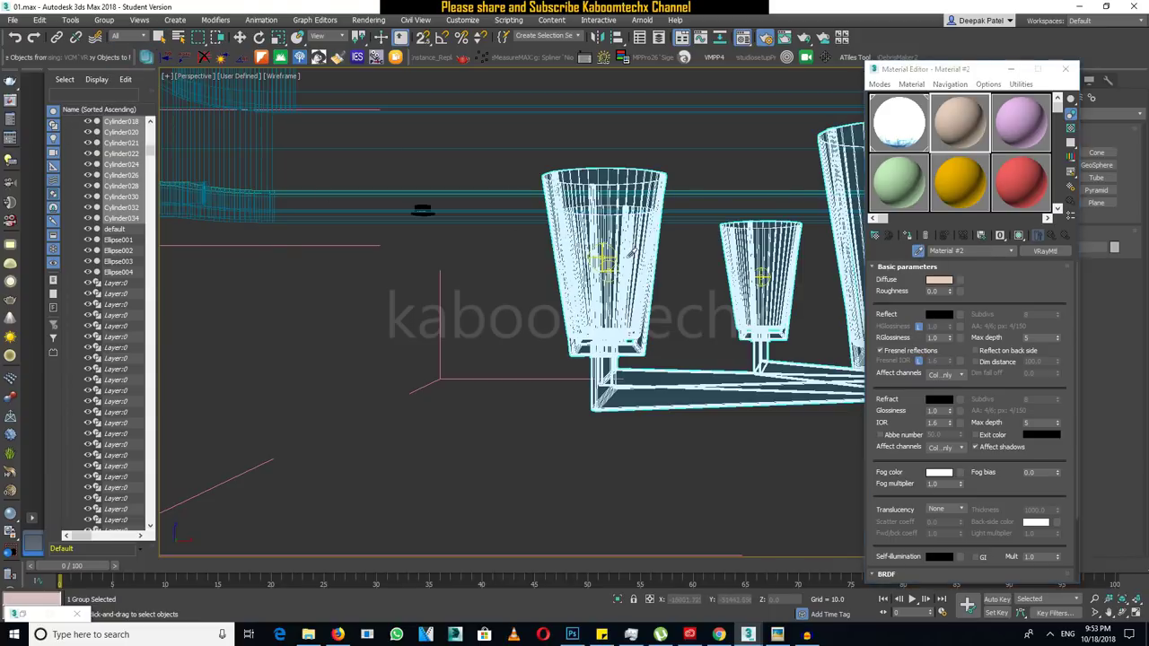
pyautogui.click(669, 247)
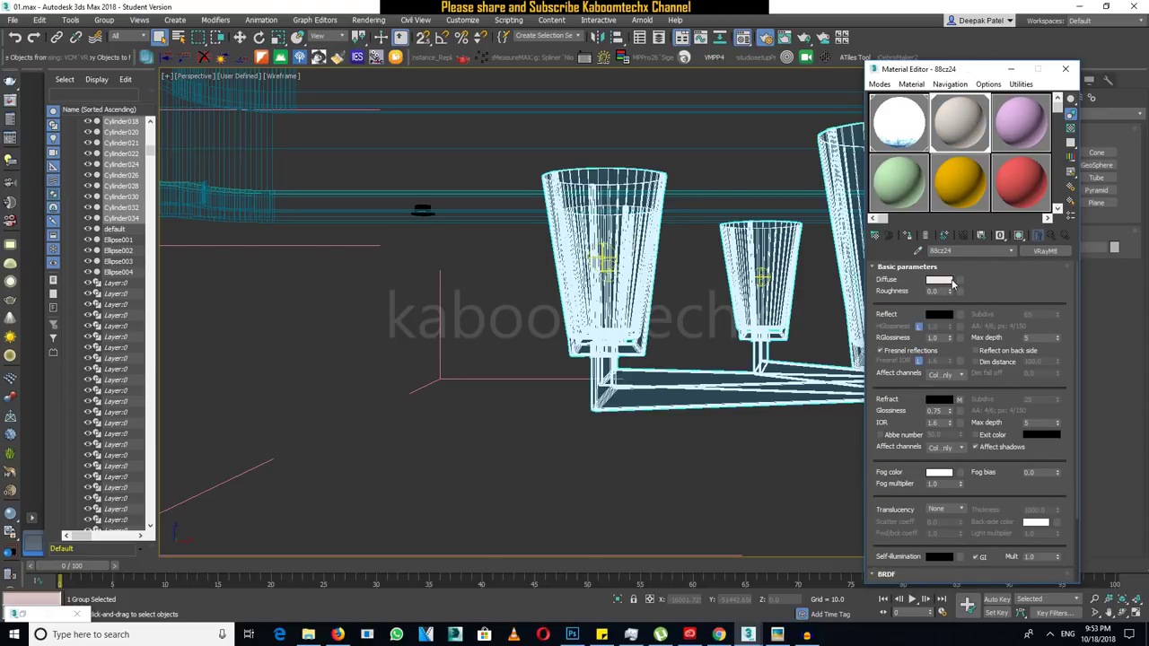
# Open the refraction Falloff map, enable the checkered background, preview the sample, and minimize the editor.
pyautogui.click(958, 399)
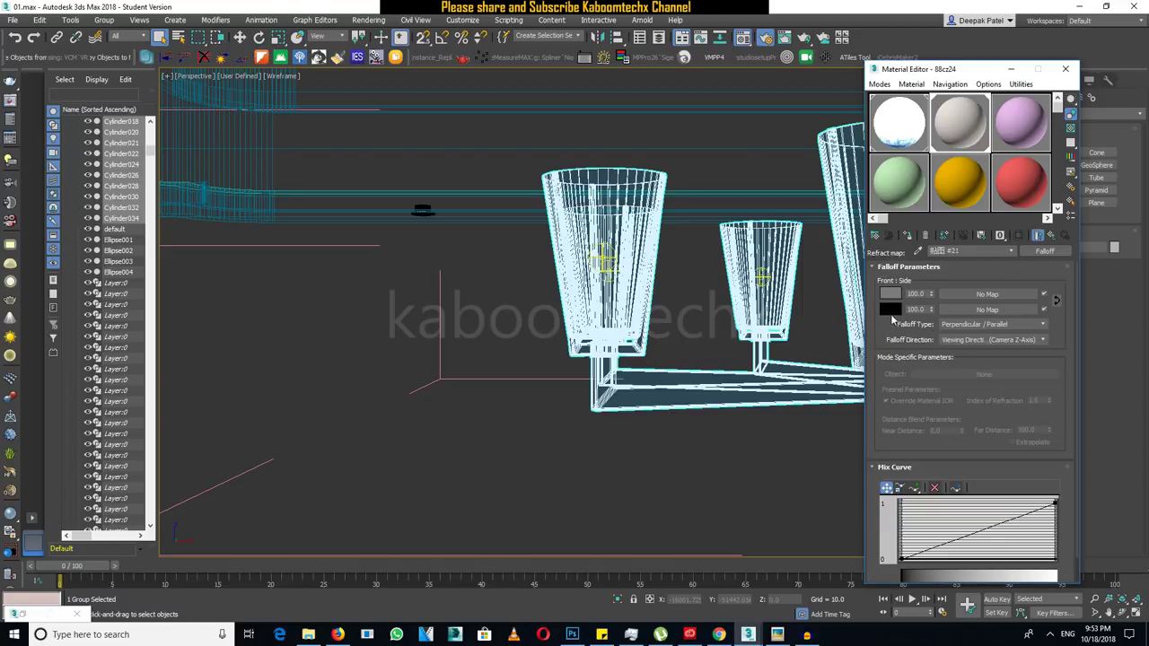
pyautogui.click(1071, 128)
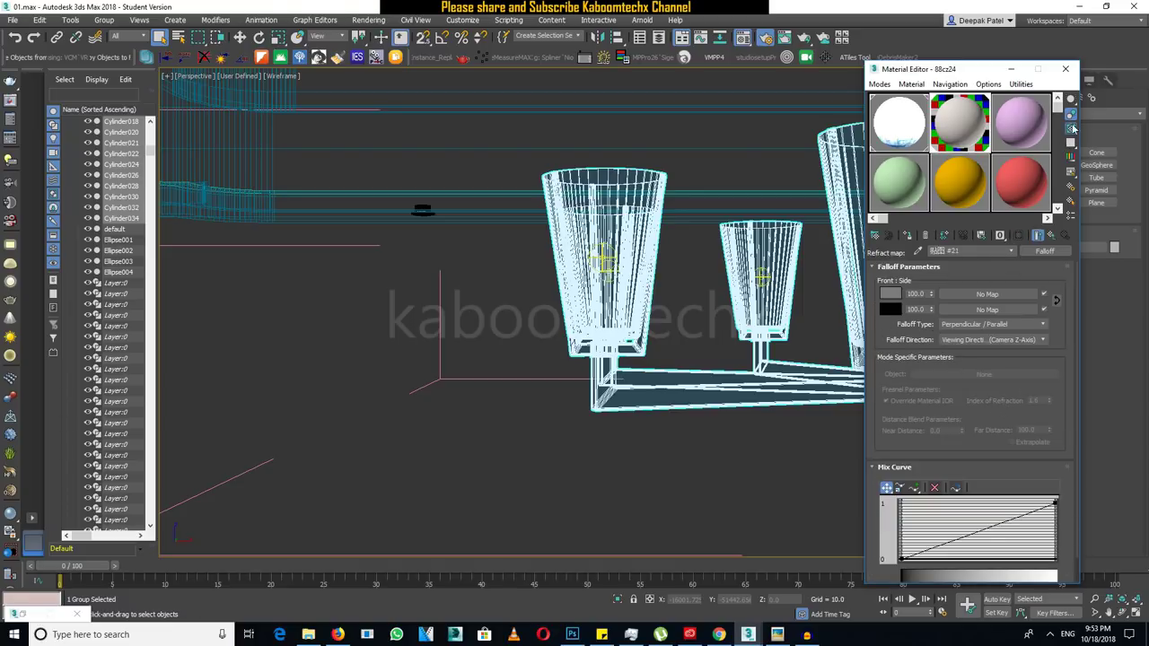
pyautogui.doubleClick(968, 136)
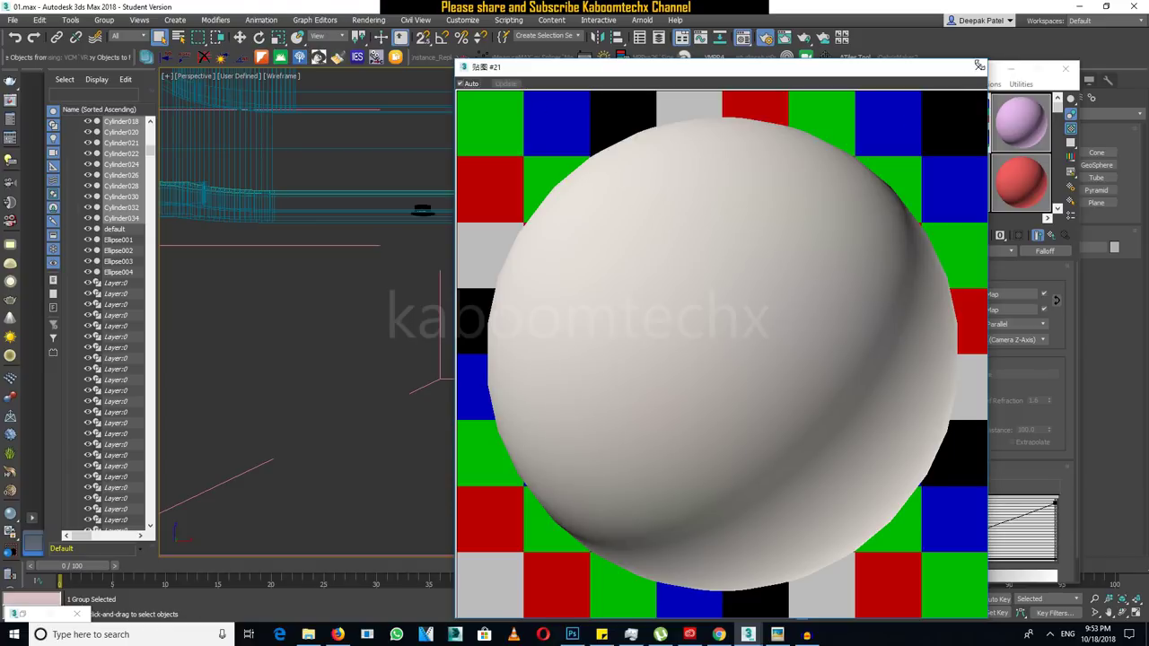
pyautogui.click(979, 65)
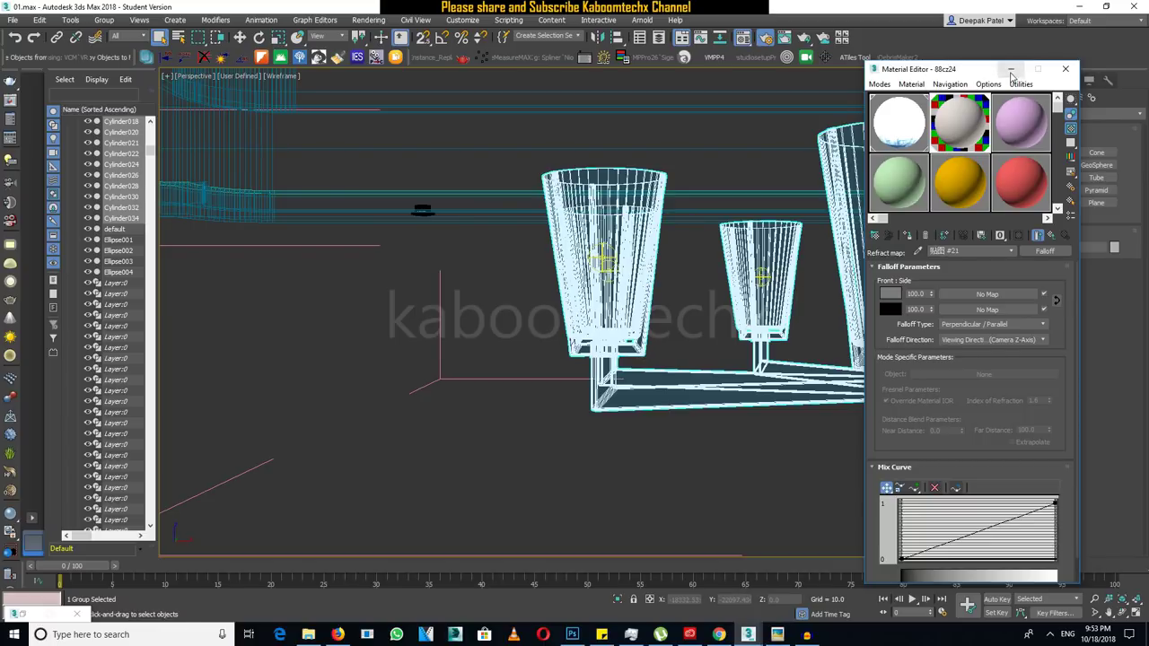
pyautogui.click(1011, 69)
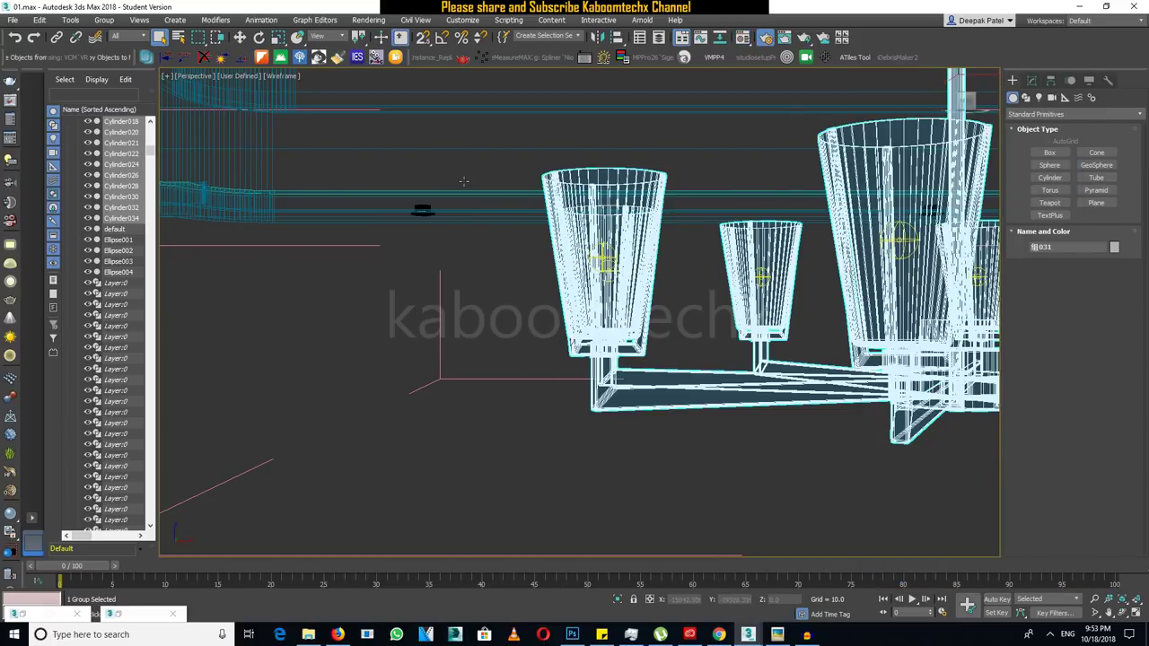
pyautogui.click(126, 37)
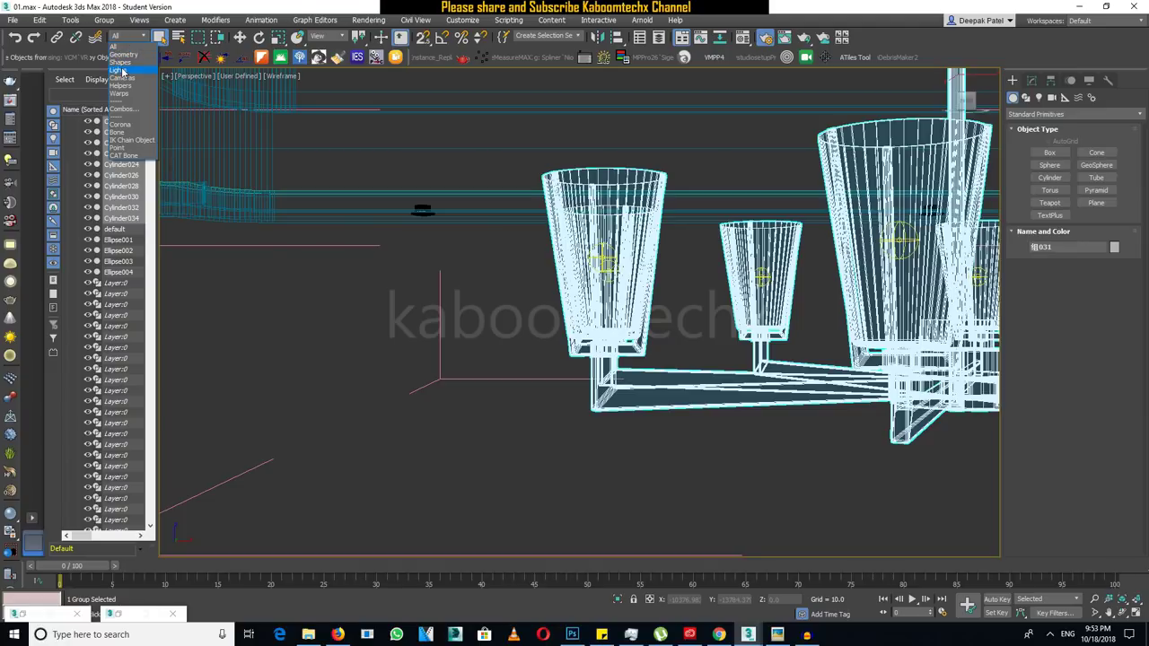
# Filter selection to Lights, select the left shade's VRayLight and check multiplier 80 and temperature 4000.
pyautogui.click(123, 71)
pyautogui.click(603, 259)
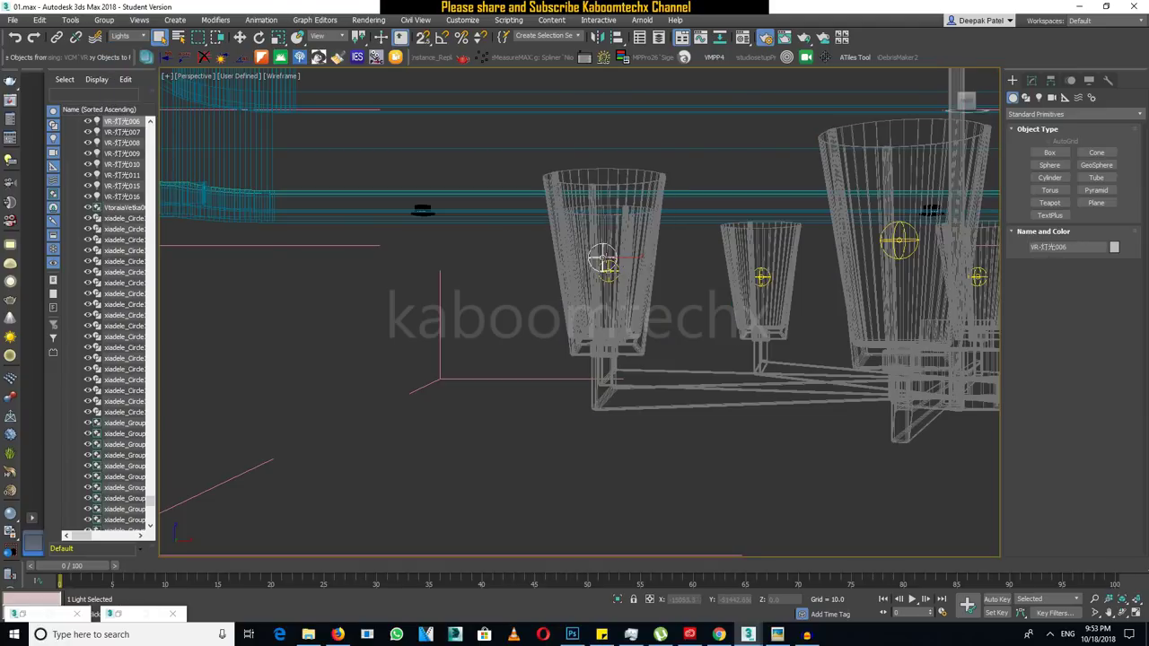
pyautogui.click(1026, 98)
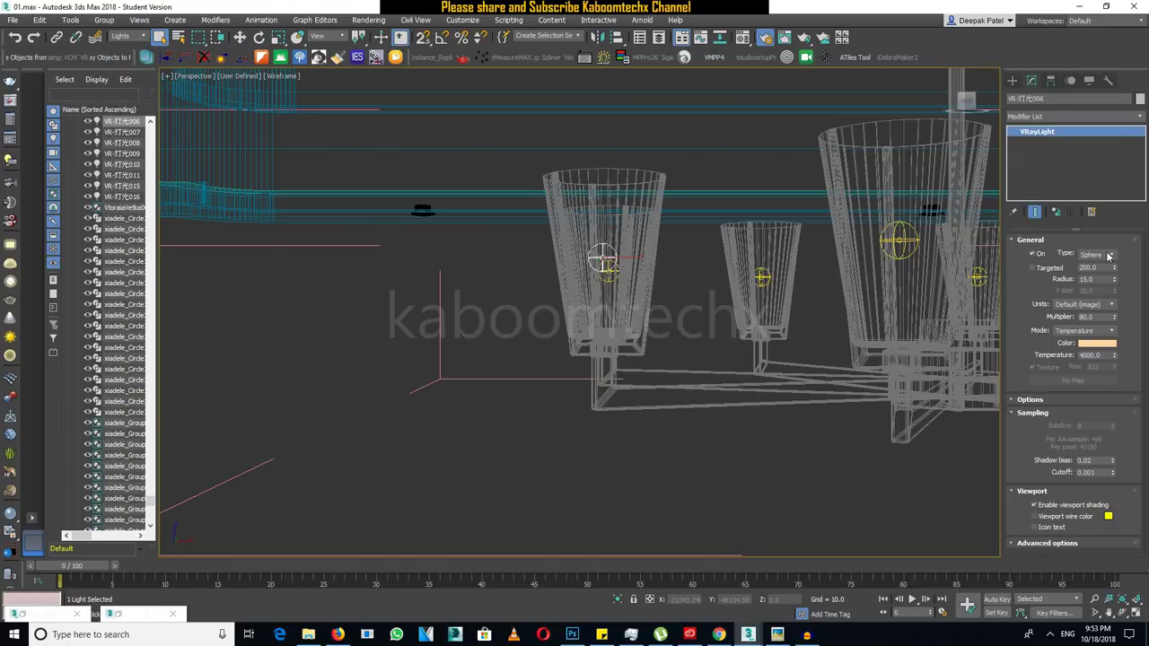
pyautogui.doubleClick(1086, 316)
pyautogui.press('Tab')
pyautogui.press('Return')
# Scroll through the light parameters and select the sphere light in the hanging lamp.
pyautogui.scroll(-3, 705, 266)
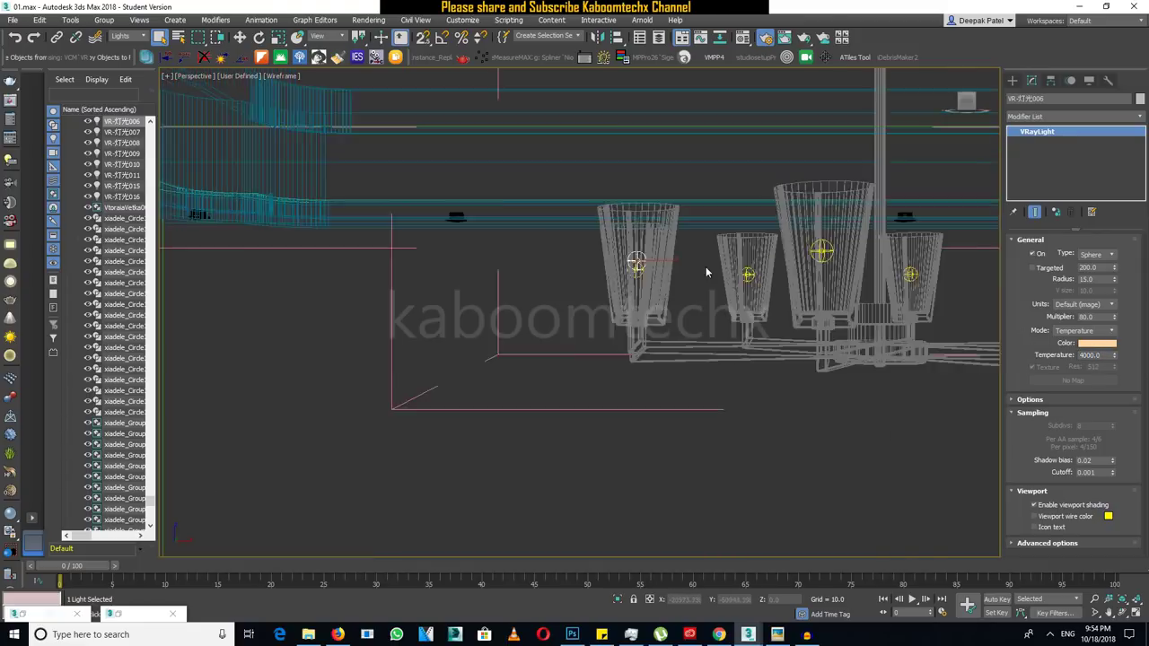
pyautogui.scroll(-3, 705, 266)
pyautogui.scroll(-3, 764, 280)
pyautogui.scroll(-3, 770, 283)
pyautogui.scroll(3, 846, 418)
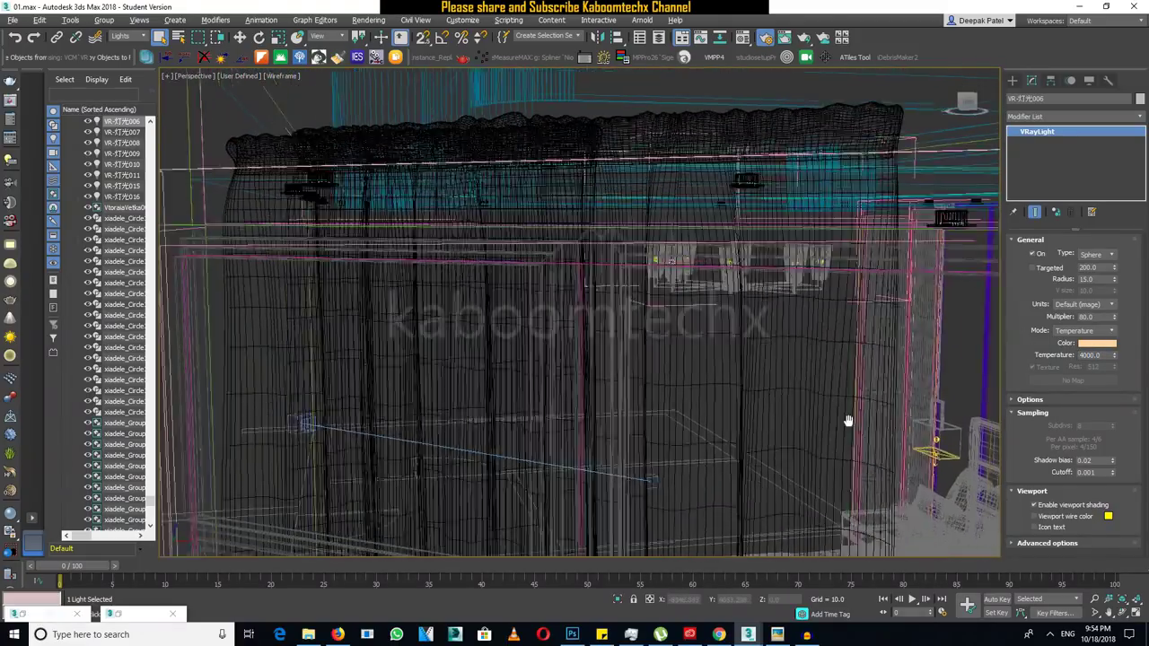
pyautogui.scroll(3, 829, 372)
pyautogui.scroll(3, 834, 377)
pyautogui.click(844, 368)
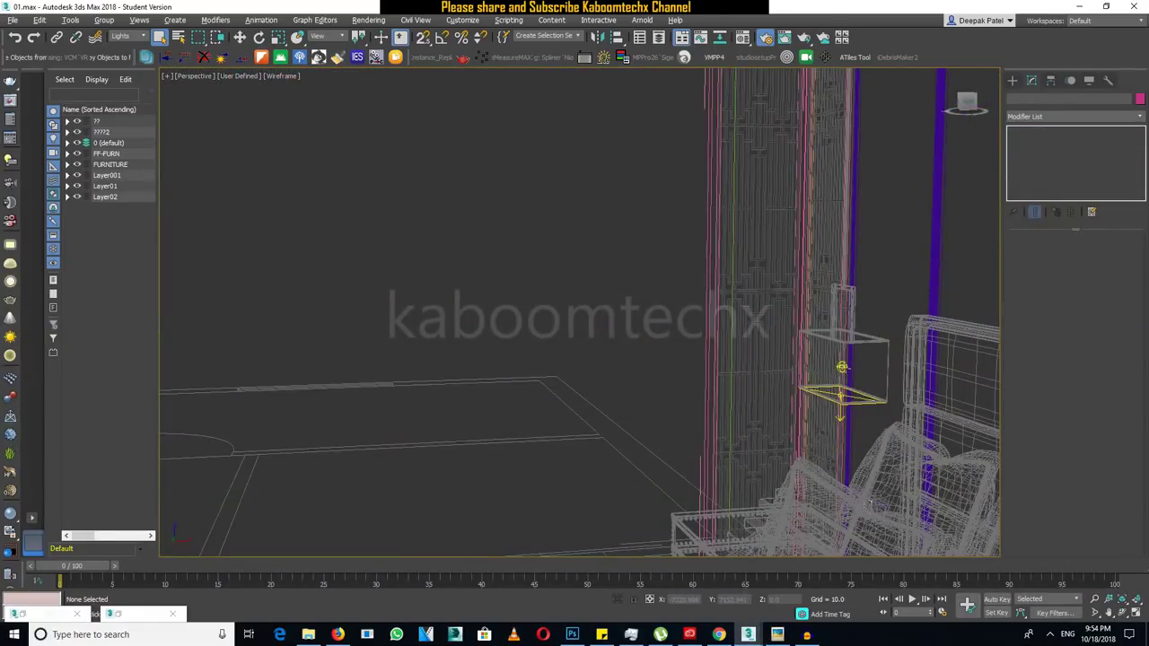
pyautogui.press('z')
pyautogui.scroll(-2, 752, 369)
pyautogui.scroll(-4, 728, 358)
pyautogui.scroll(3, 745, 363)
pyautogui.scroll(2, 772, 375)
pyautogui.keyDown('alt'); pyautogui.moveTo(808, 374); pyautogui.dragTo(831, 370, button='middle'); pyautogui.keyUp('alt')
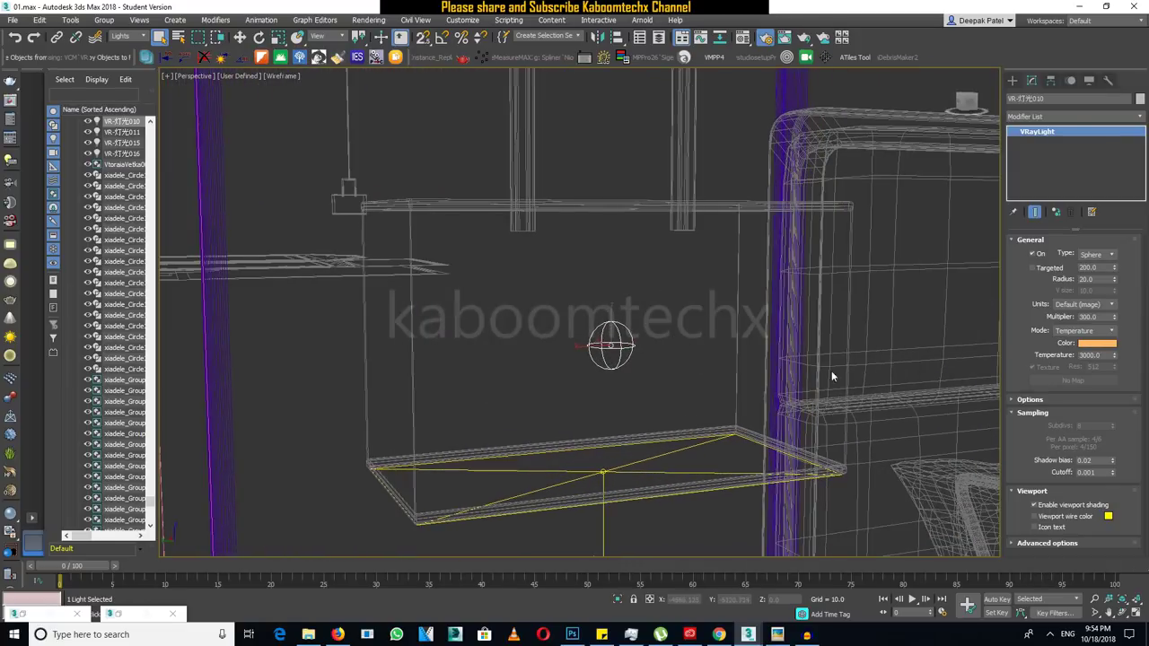
pyautogui.doubleClick(1091, 317)
pyautogui.doubleClick(1100, 357)
pyautogui.moveTo(542, 426); pyautogui.dragTo(615, 379, button='middle')
pyautogui.click(621, 395)
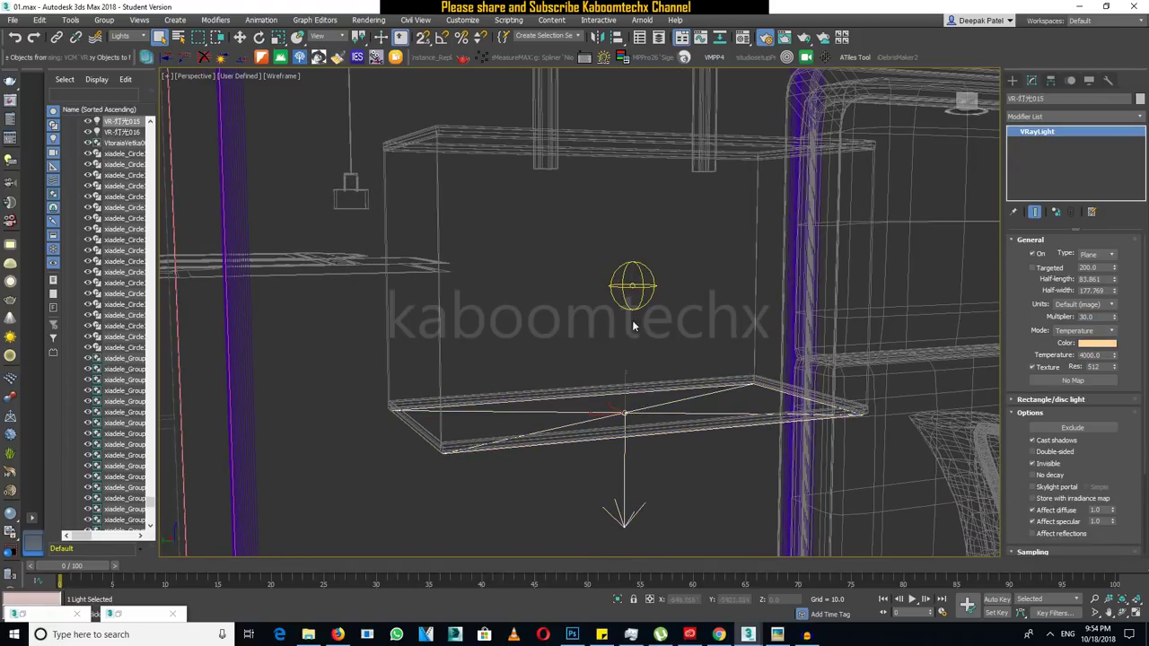
pyautogui.doubleClick(1100, 317)
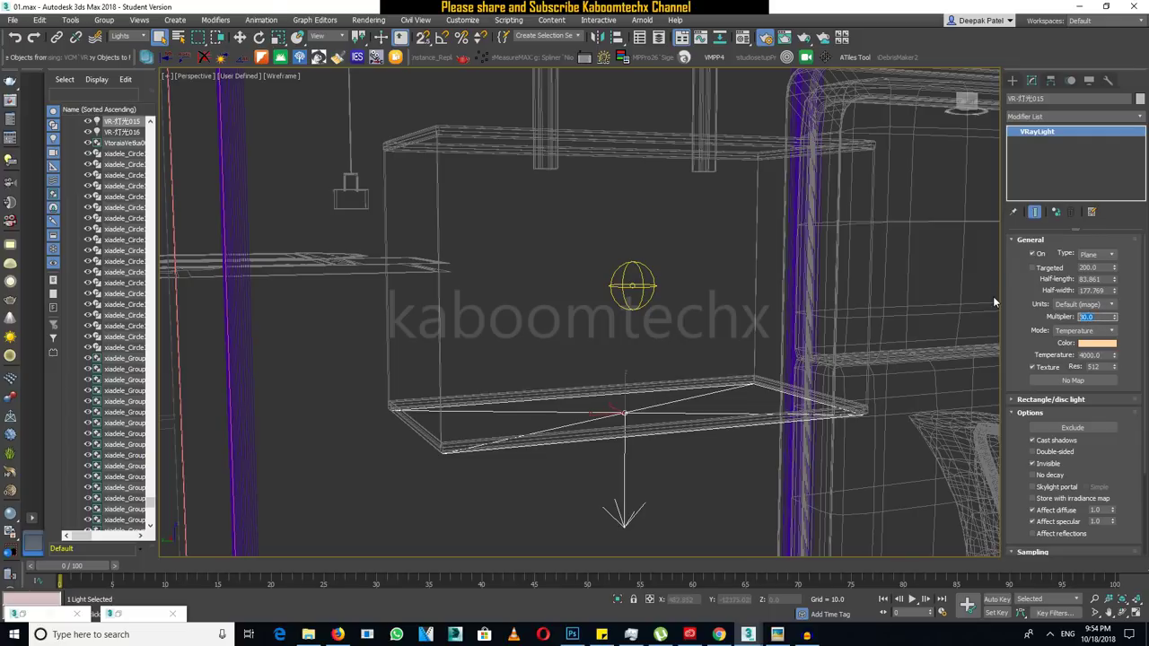
pyautogui.doubleClick(1090, 356)
pyautogui.scroll(-3, 626, 359)
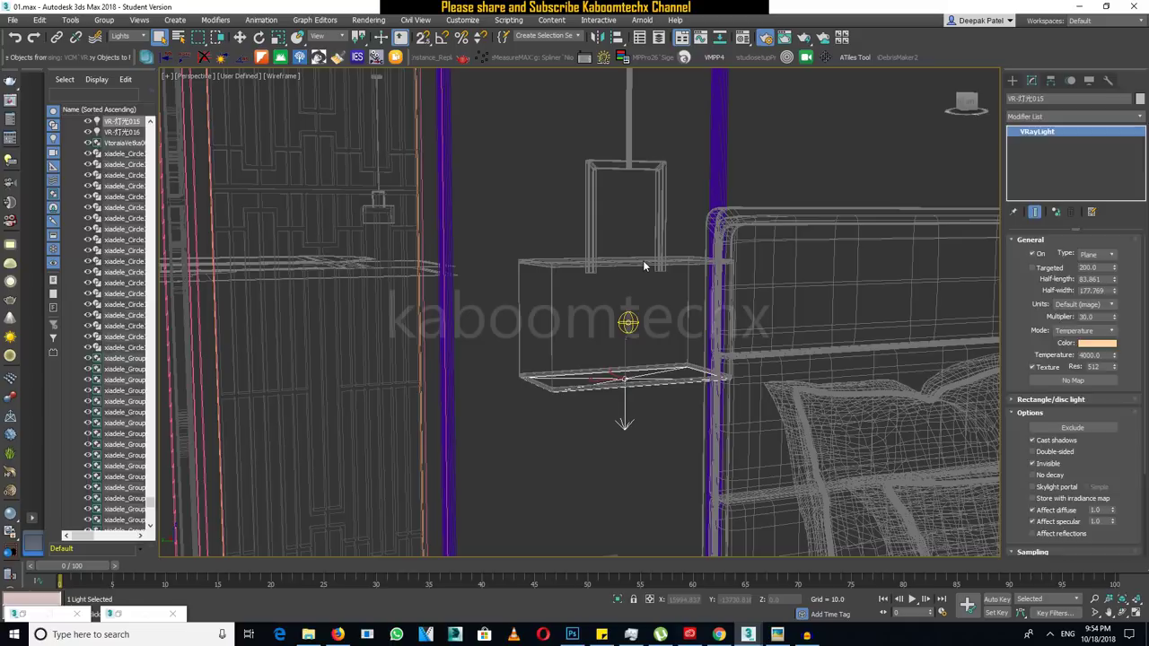
pyautogui.click(560, 303)
pyautogui.click(243, 76)
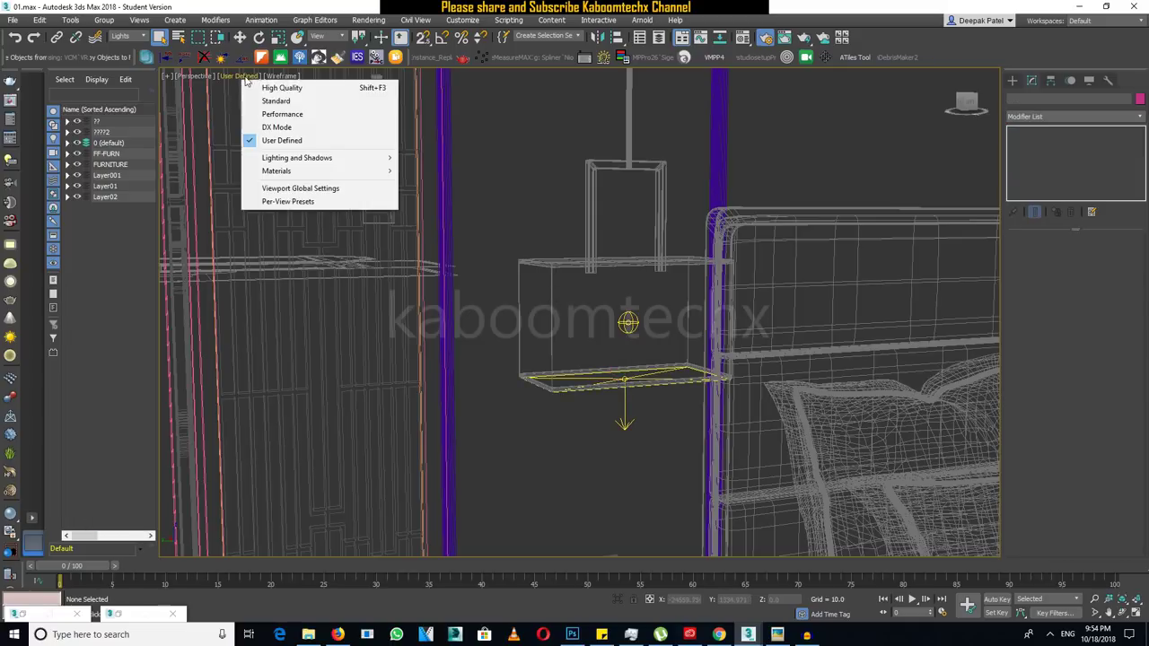
# Frame the bed, select the bedside pendant light, and switch the Perspective view to Default Shading.
pyautogui.click(269, 100)
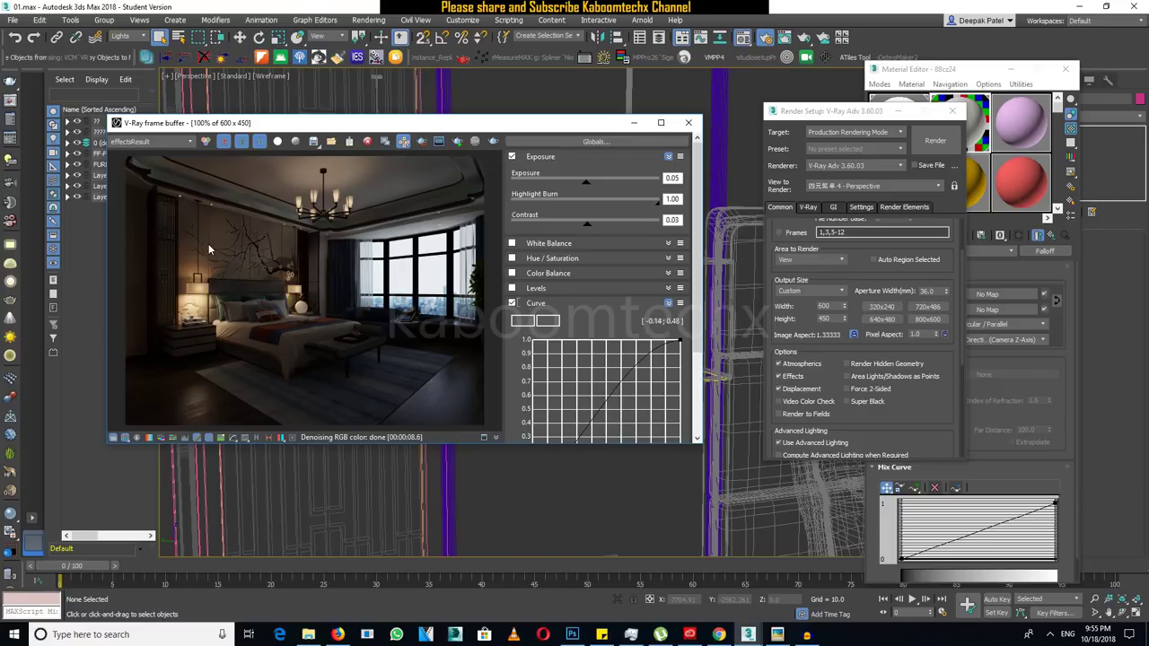
pyautogui.click(634, 123)
pyautogui.scroll(-3, 674, 306)
pyautogui.scroll(-3, 673, 306)
pyautogui.scroll(3, 674, 306)
pyautogui.scroll(2, 674, 306)
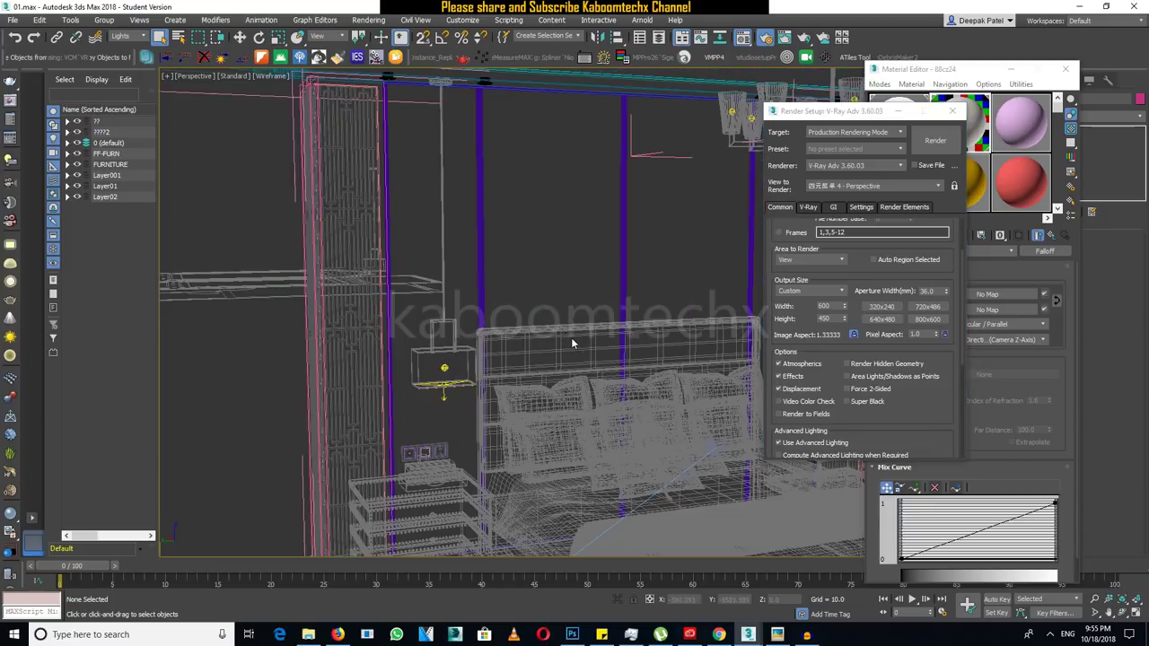
pyautogui.moveTo(673, 306)
pyautogui.mouseDown(button='middle')
pyautogui.moveTo(473, 344)
pyautogui.moveTo(521, 341)
pyautogui.moveTo(242, 345)
pyautogui.mouseUp(button='middle')
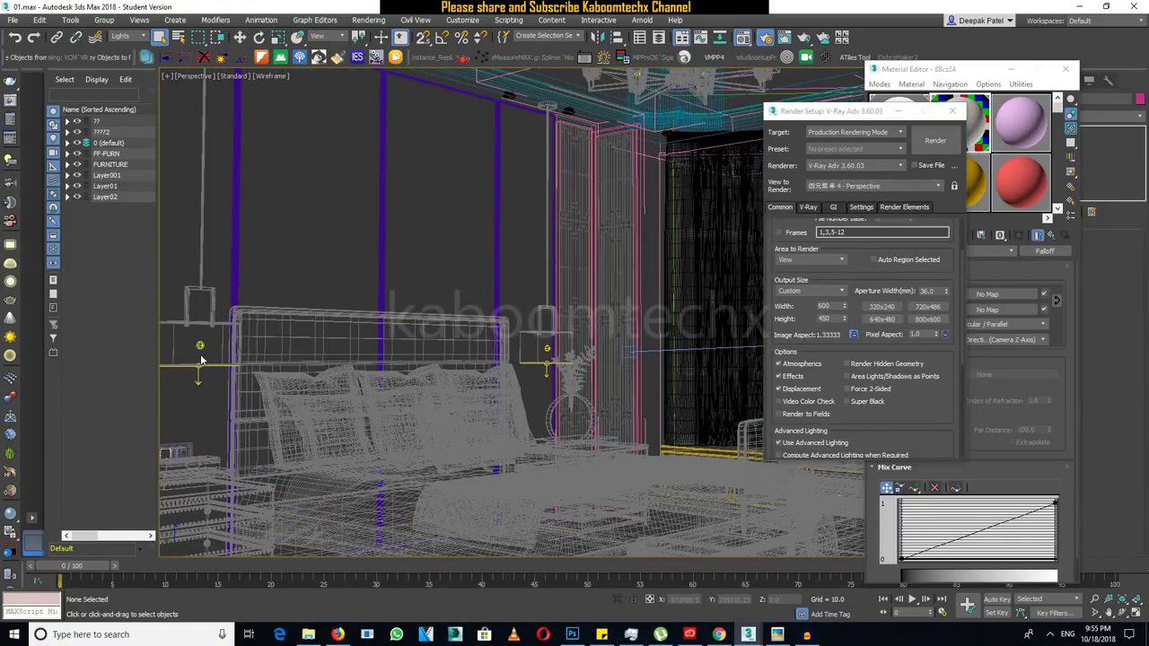
pyautogui.click(201, 360)
pyautogui.scroll(3, 336, 342)
pyautogui.press('F3')
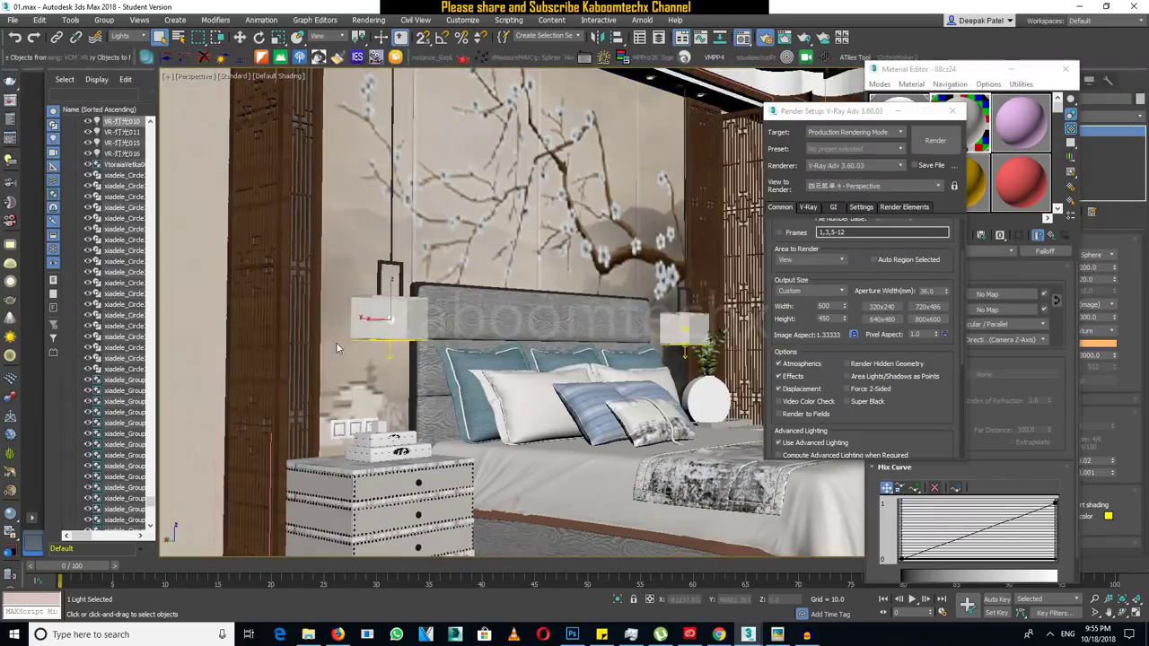
# Set the selection filter to All and eyedrop the lamp shade material 88cz5 into the editor.
pyautogui.scroll(3, 335, 342)
pyautogui.click(991, 186)
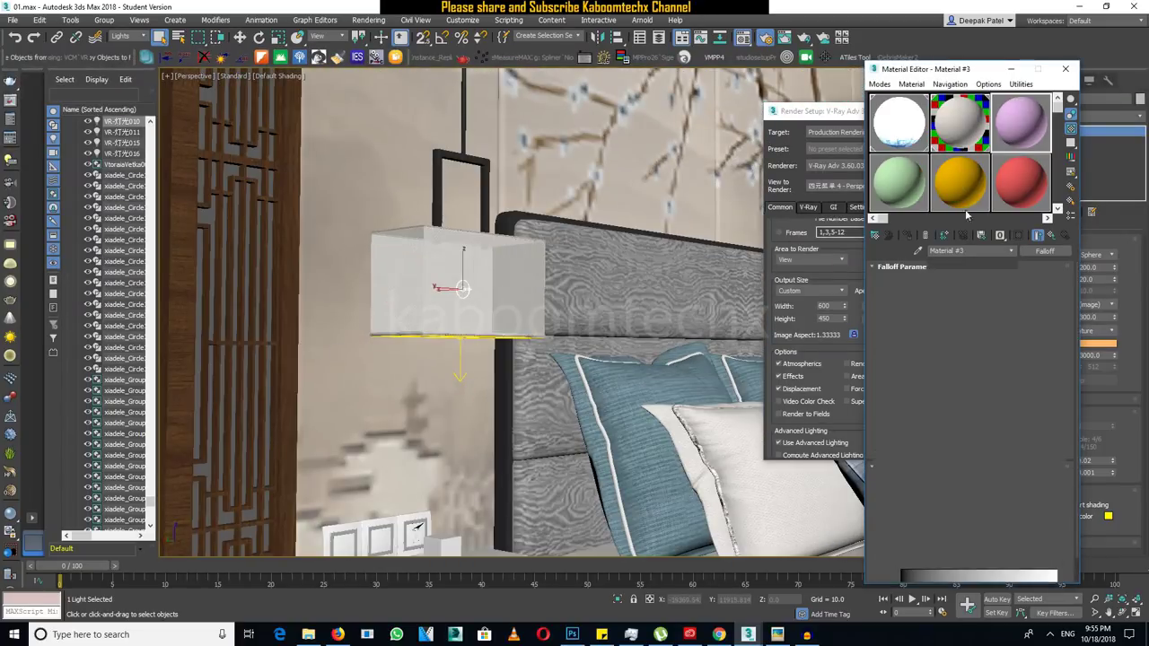
pyautogui.click(121, 37)
pyautogui.click(116, 47)
pyautogui.click(453, 257)
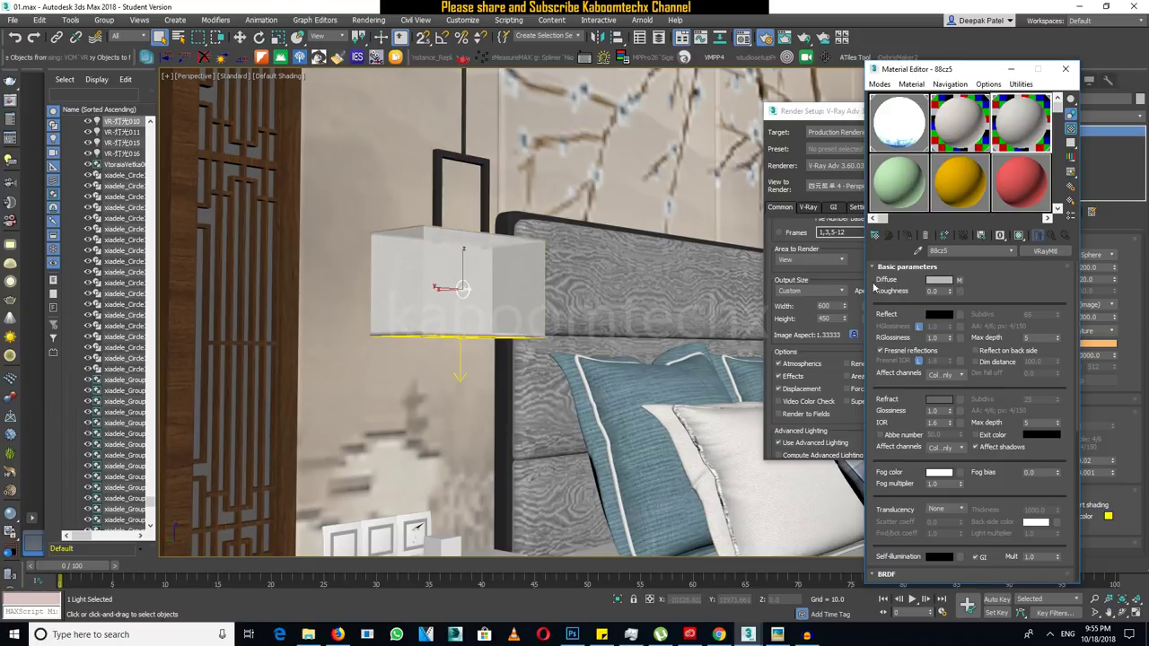
# Check the shade's Refract colour, then view its diffuse bitmap image.
pyautogui.click(946, 406)
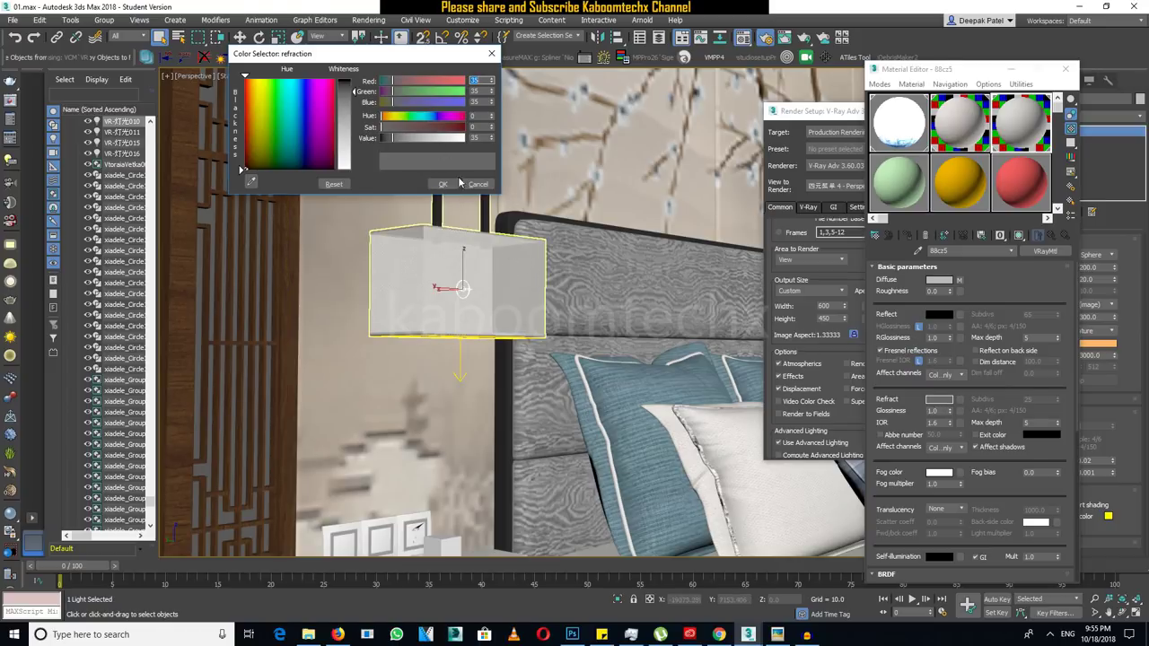
pyautogui.click(443, 184)
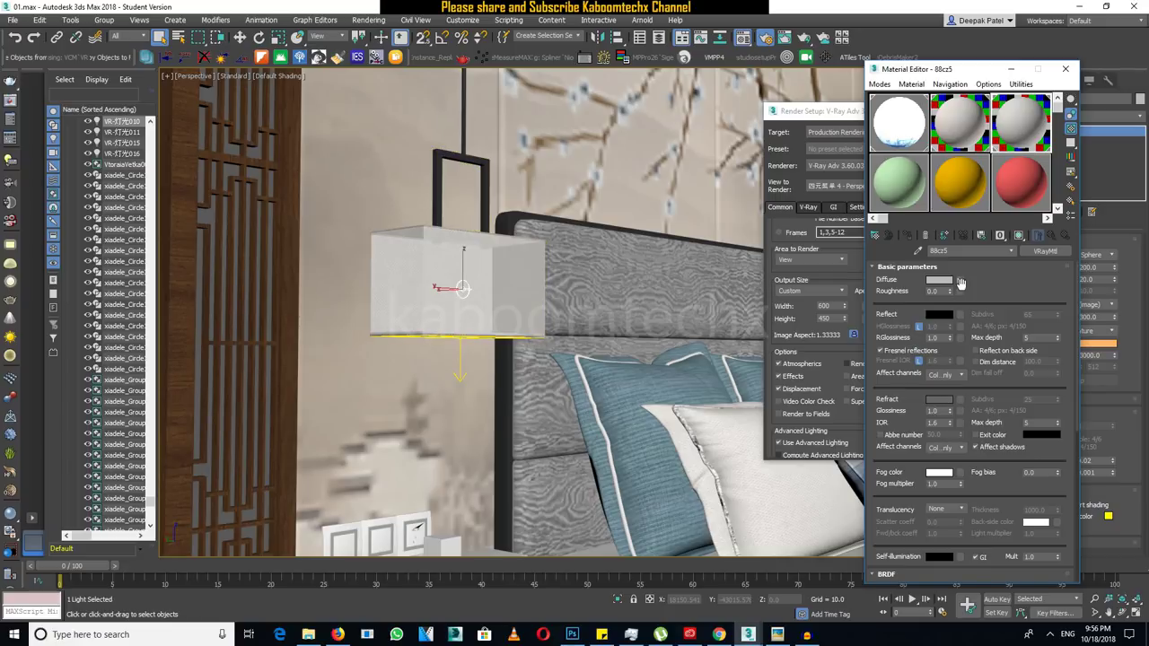
pyautogui.click(958, 280)
pyautogui.click(1032, 447)
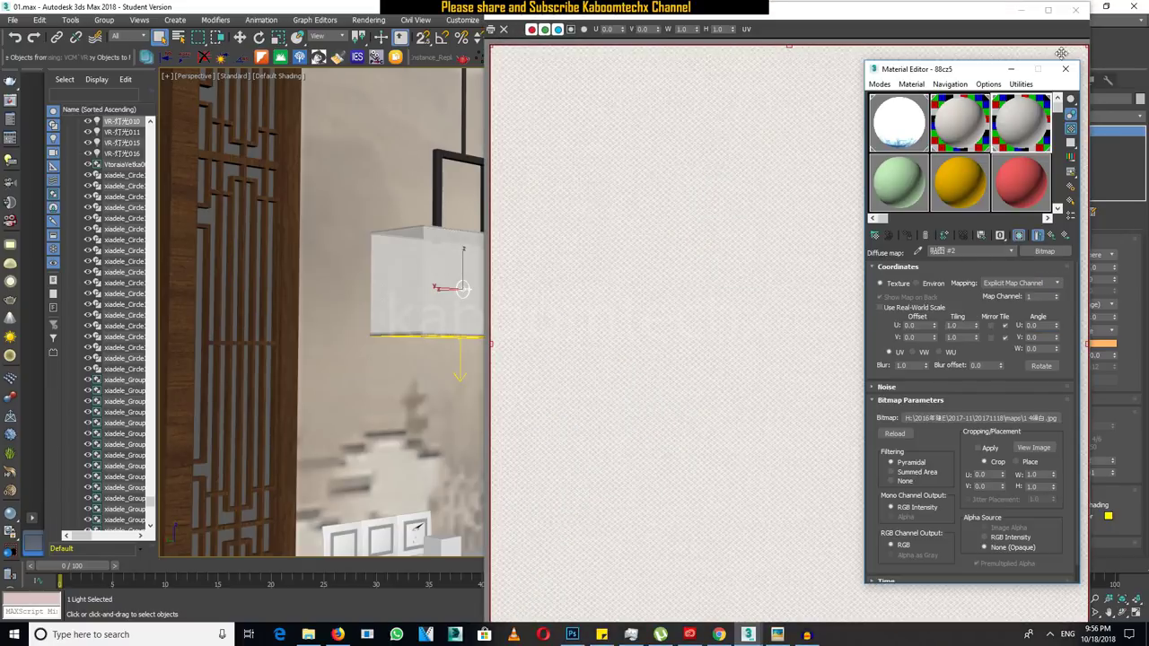
# Close the bitmap viewer and orbit the view up toward the chandelier and ceiling.
pyautogui.click(1075, 10)
pyautogui.click(1075, 10)
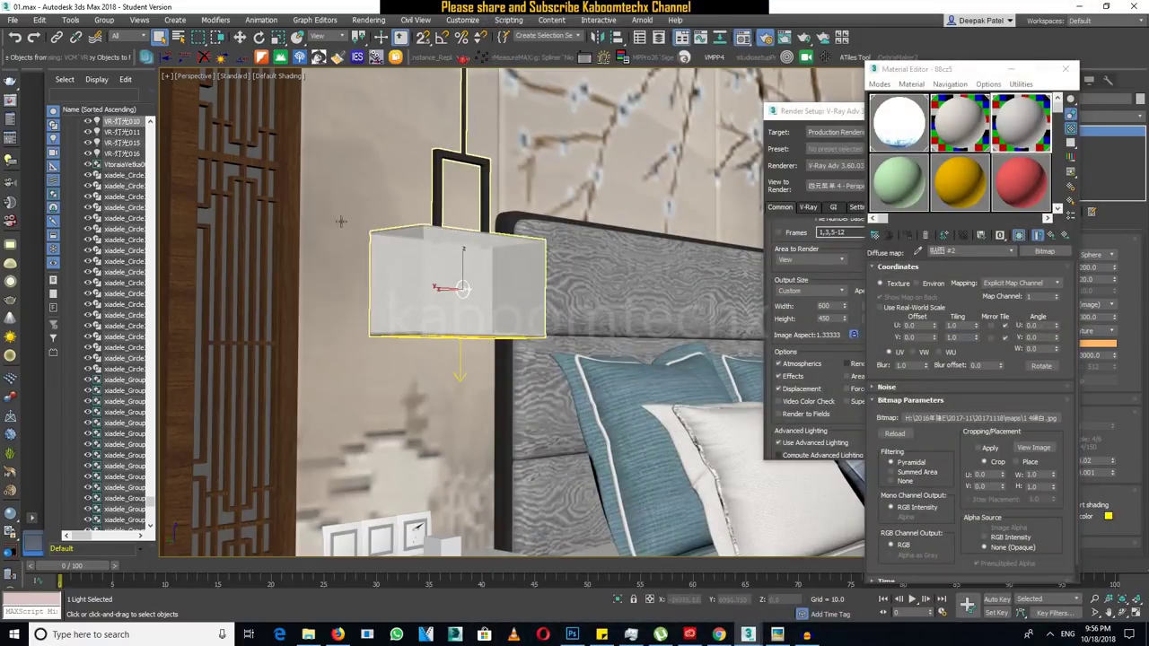
pyautogui.scroll(-6, 536, 279)
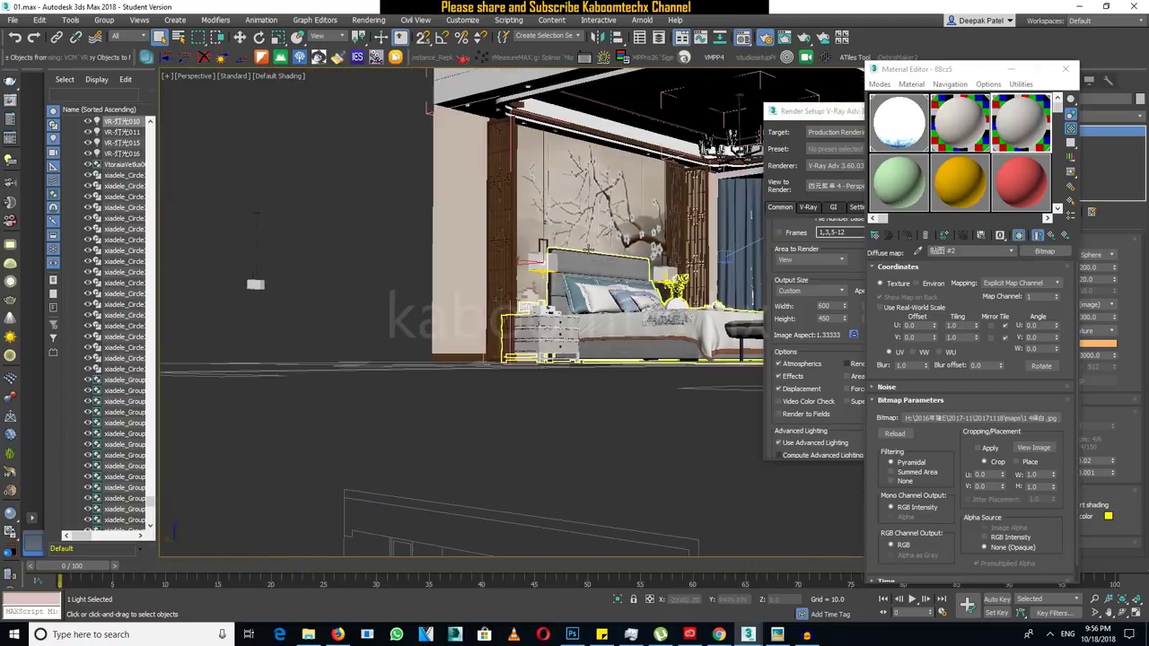
pyautogui.scroll(3, 536, 279)
pyautogui.scroll(3, 535, 269)
pyautogui.scroll(3, 533, 256)
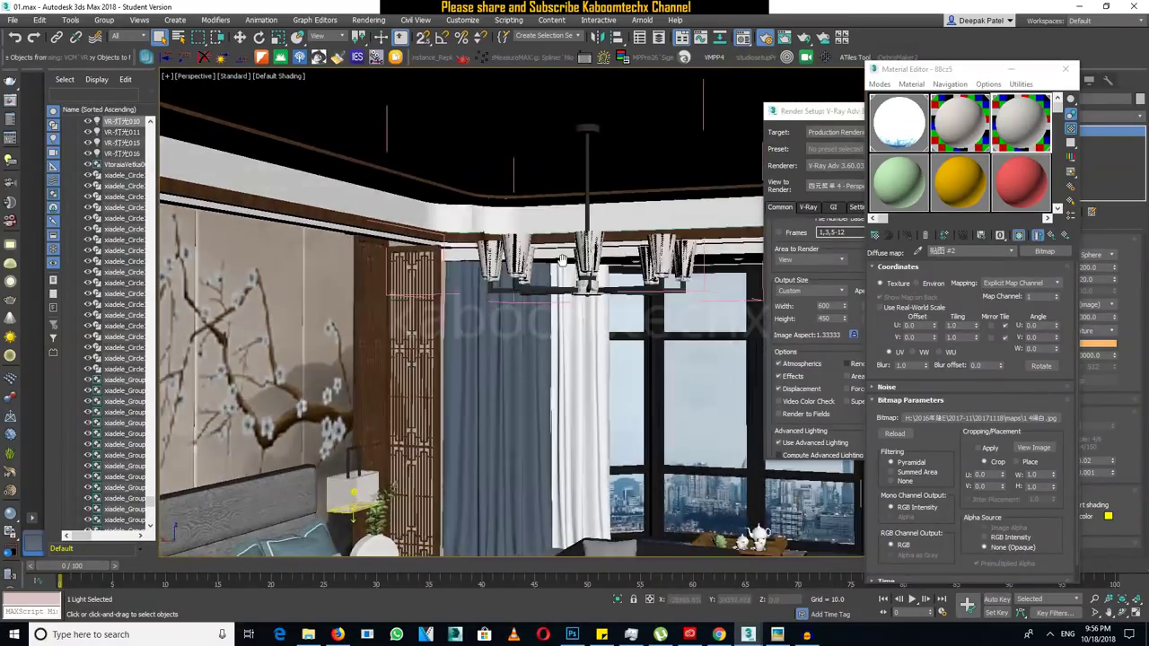
pyautogui.scroll(2, 532, 243)
pyautogui.scroll(-2, 532, 243)
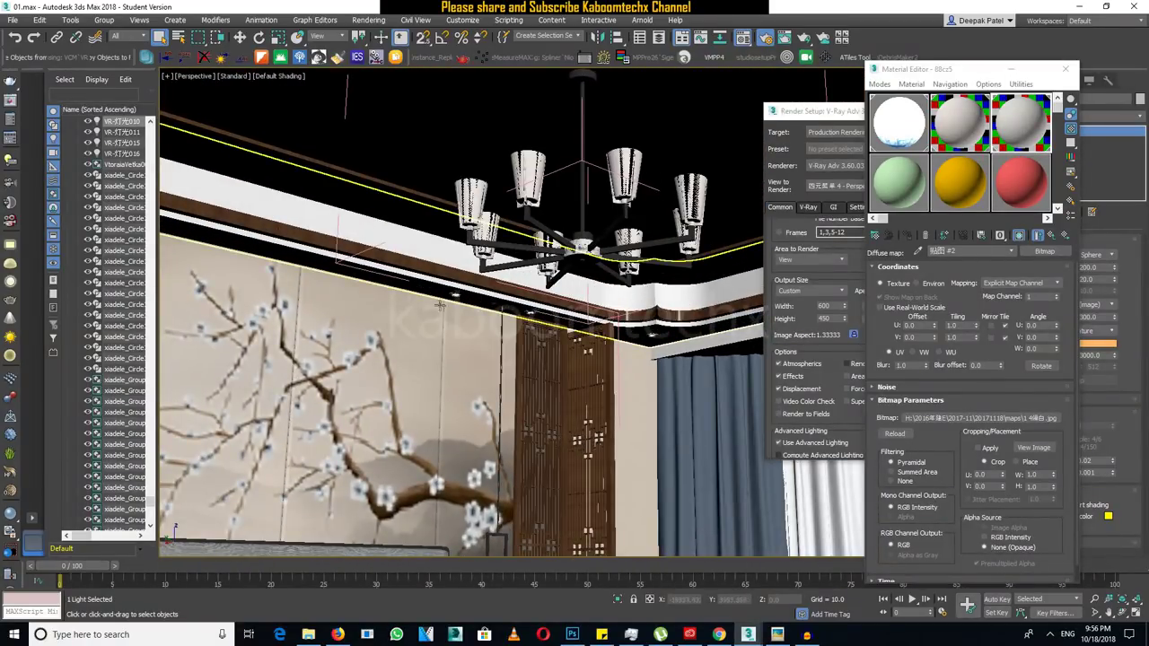
pyautogui.scroll(-4, 407, 292)
pyautogui.scroll(3, 407, 292)
pyautogui.scroll(2, 377, 274)
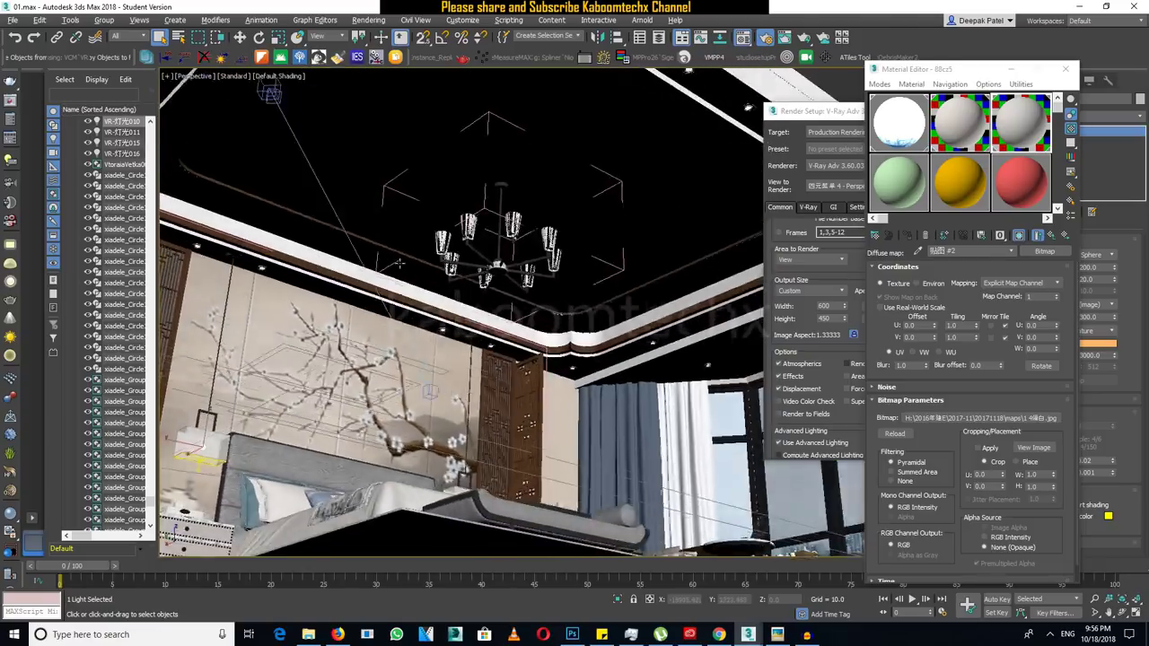
pyautogui.scroll(2, 359, 266)
pyautogui.scroll(-3, 359, 266)
pyautogui.moveTo(359, 266)
pyautogui.keyDown('alt'); pyautogui.mouseDown(button='middle')
pyautogui.moveTo(583, 283)
pyautogui.moveTo(318, 281)
pyautogui.moveTo(316, 270)
pyautogui.moveTo(592, 417)
pyautogui.moveTo(251, 225)
pyautogui.moveTo(236, 259)
pyautogui.moveTo(211, 227)
pyautogui.mouseUp(button='middle'); pyautogui.keyUp('alt')
# Select the ceiling molding and orbit close around it to see its wood face.
pyautogui.click(318, 282)
pyautogui.click(316, 269)
pyautogui.click(252, 224)
pyautogui.scroll(3, 241, 229)
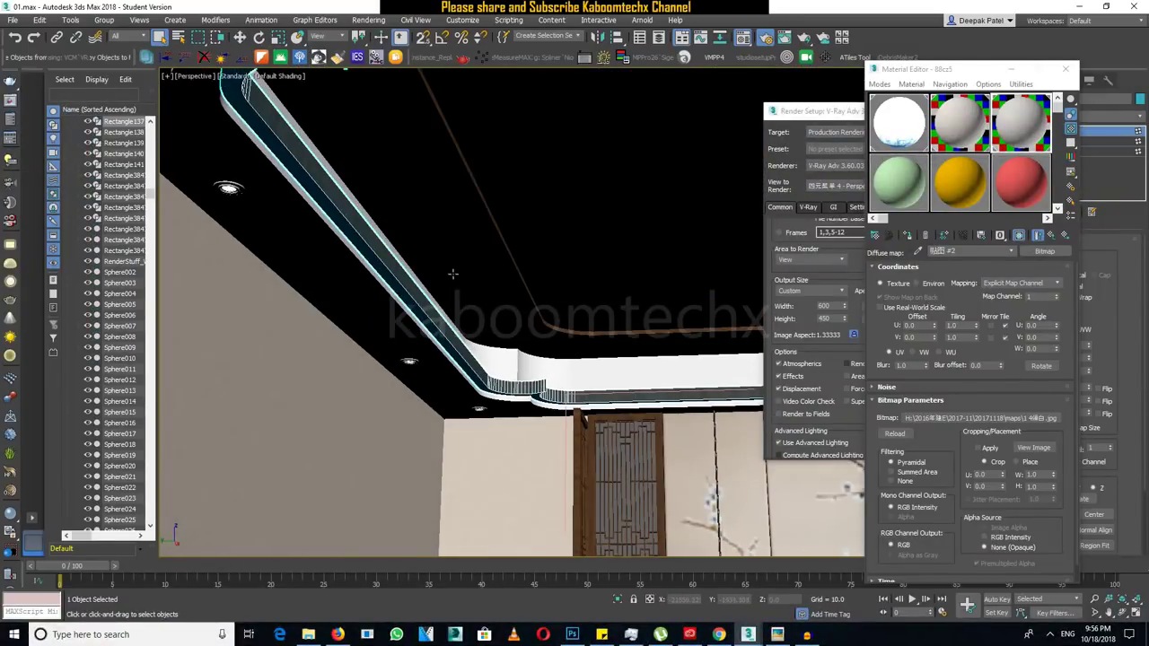
pyautogui.scroll(2, 454, 273)
pyautogui.keyDown('alt'); pyautogui.moveTo(424, 306); pyautogui.dragTo(413, 339, button='middle'); pyautogui.keyUp('alt')
pyautogui.moveTo(392, 236)
pyautogui.mouseDown(button='middle')
pyautogui.moveTo(422, 316)
pyautogui.moveTo(512, 377)
pyautogui.mouseUp(button='middle')
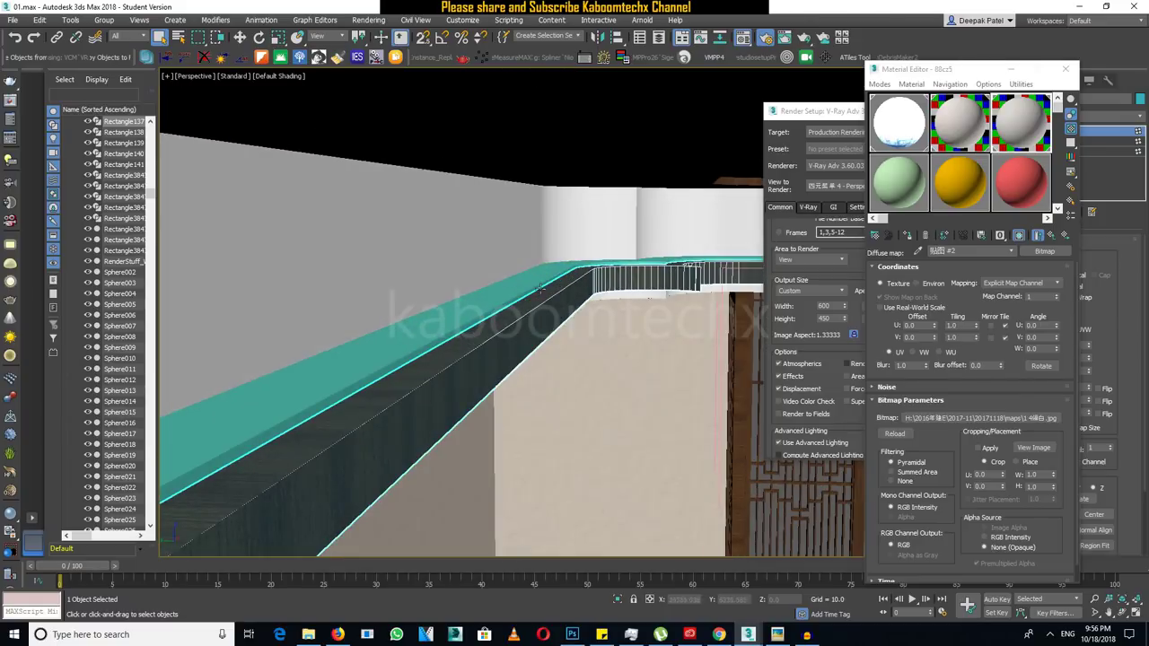
pyautogui.moveTo(526, 276)
pyautogui.keyDown('alt'); pyautogui.mouseDown(button='middle')
pyautogui.moveTo(513, 323)
pyautogui.moveTo(532, 313)
pyautogui.mouseUp(button='middle'); pyautogui.keyUp('alt')
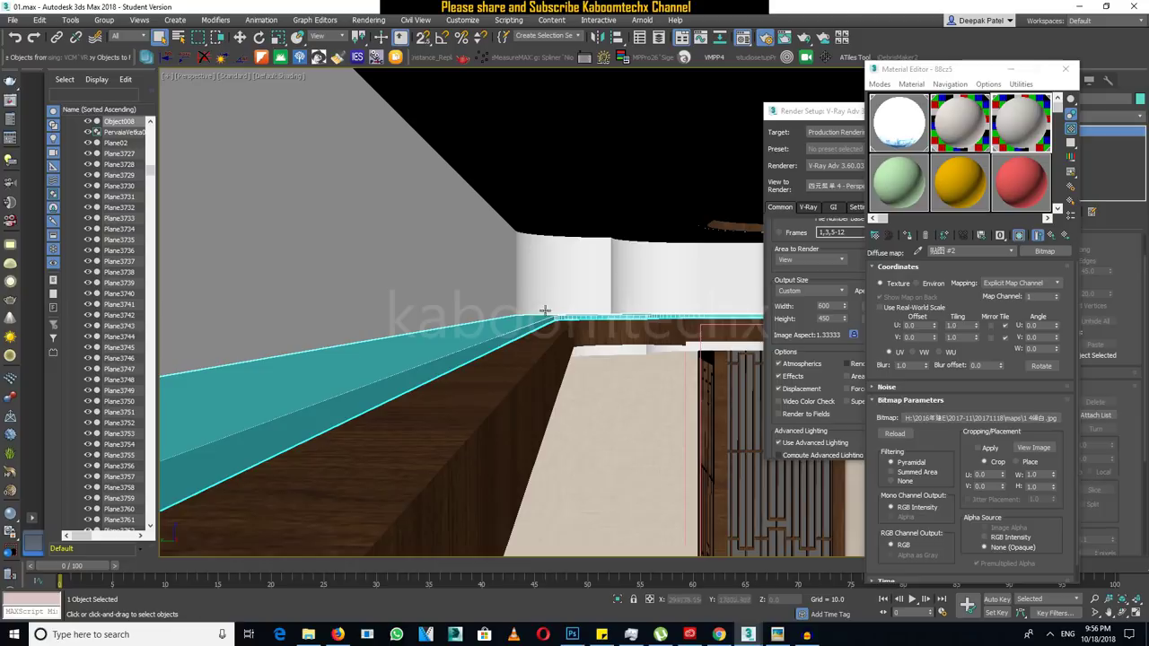
# Isolate the molding with Alt+Q and put away the Material Editor and Render Setup windows.
pyautogui.hotkey('alt', 'q')
pyautogui.click(1011, 72)
pyautogui.keyDown('alt'); pyautogui.moveTo(620, 351); pyautogui.dragTo(641, 368, button='middle'); pyautogui.keyUp('alt')
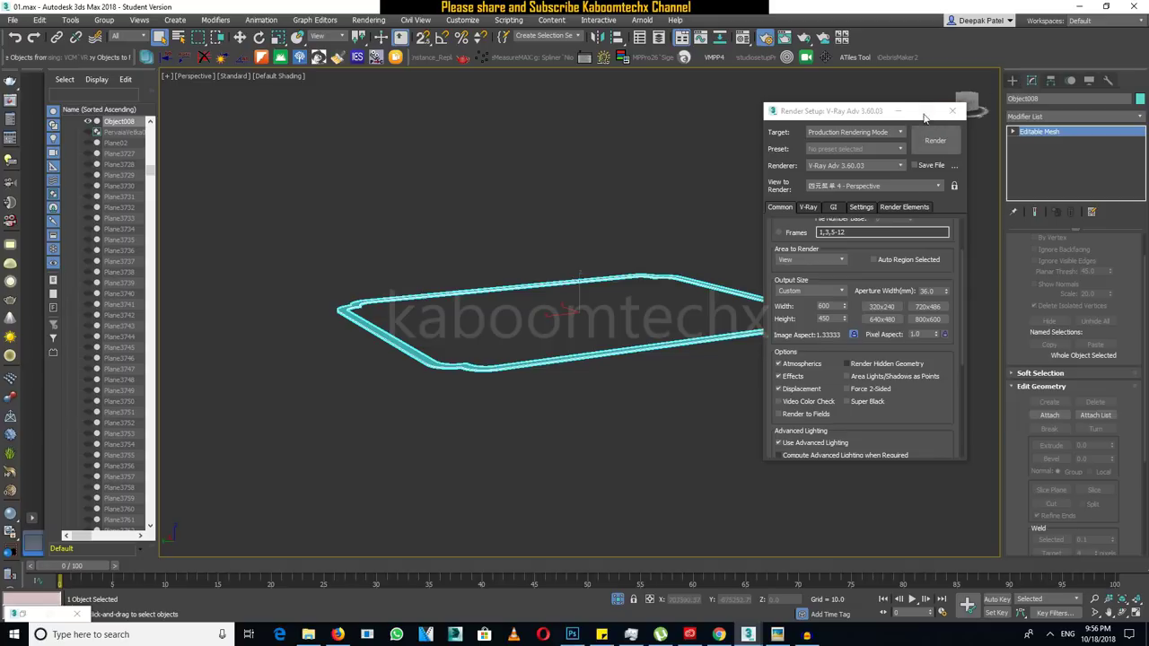
pyautogui.click(952, 111)
# Create a Mesh-type VRayLight and pick the ceiling molding, producing VRayLight001 with multiplier 30.
pyautogui.click(1011, 80)
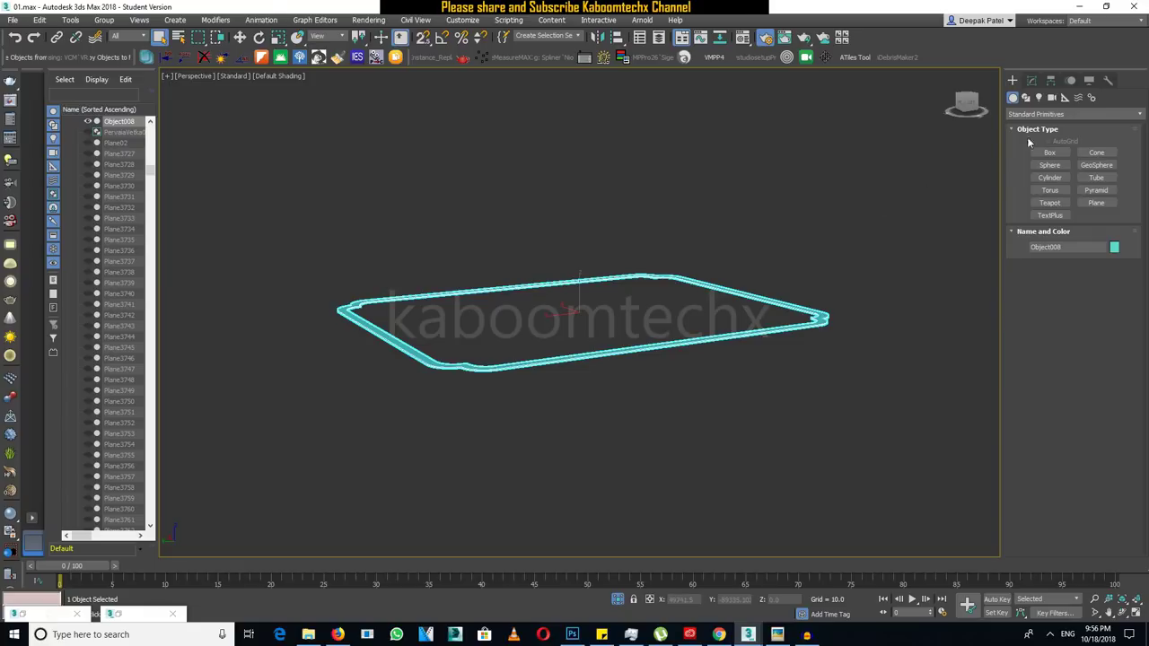
pyautogui.click(1041, 114)
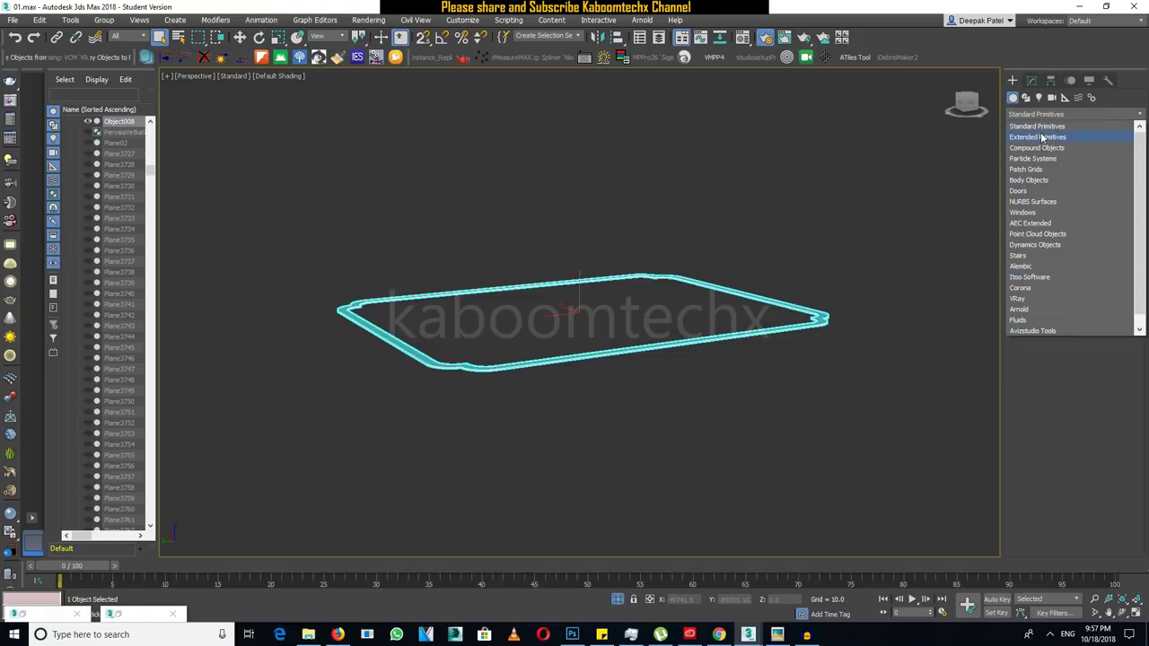
pyautogui.click(1039, 97)
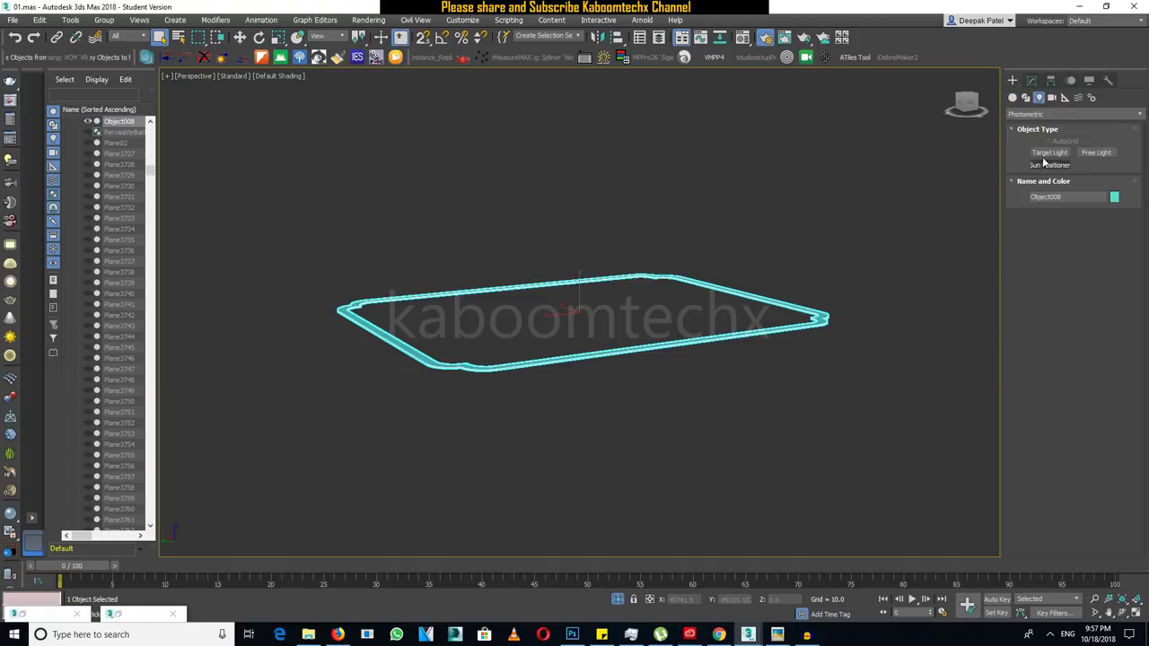
pyautogui.click(1045, 114)
pyautogui.click(1041, 166)
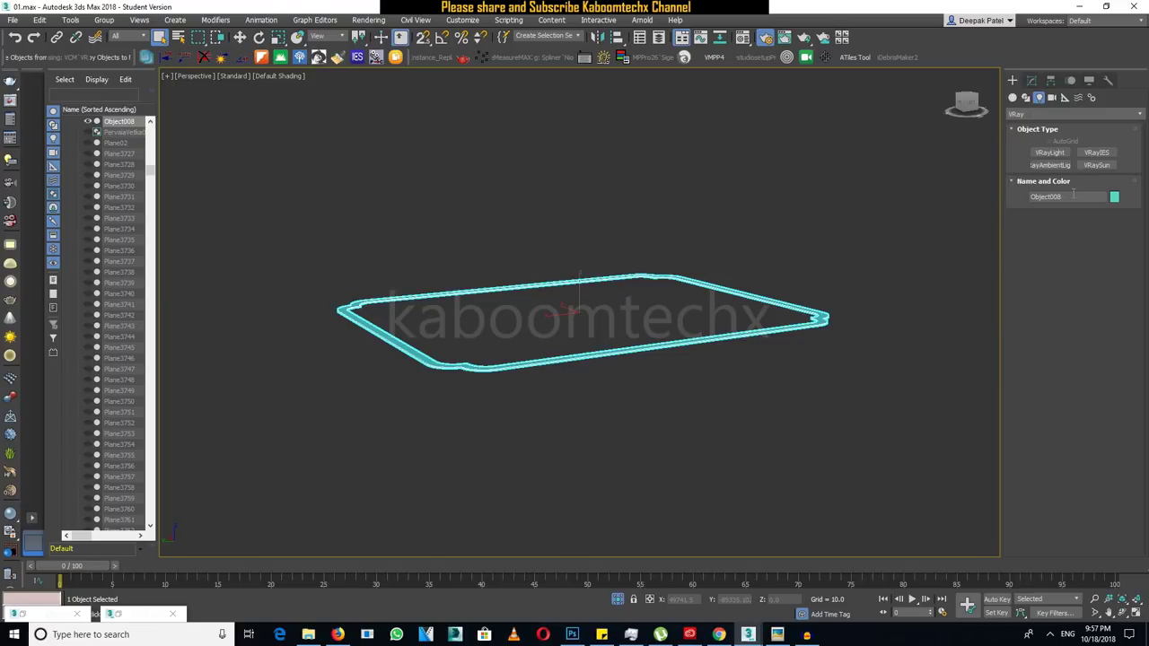
pyautogui.click(1046, 152)
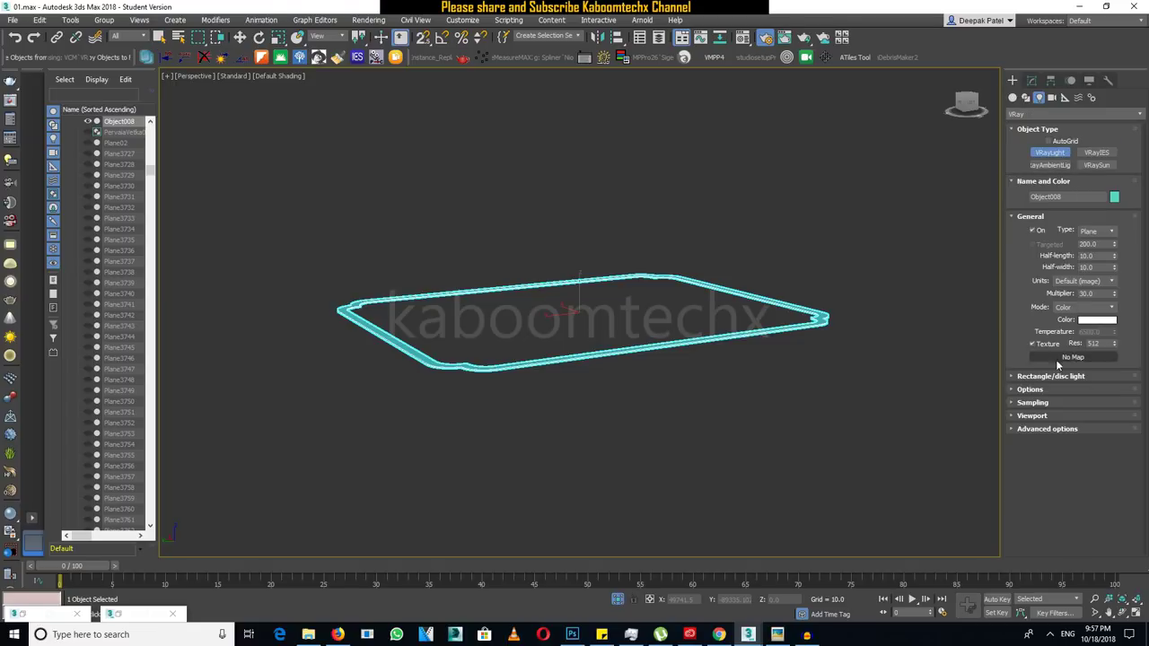
pyautogui.click(1098, 231)
pyautogui.click(1087, 266)
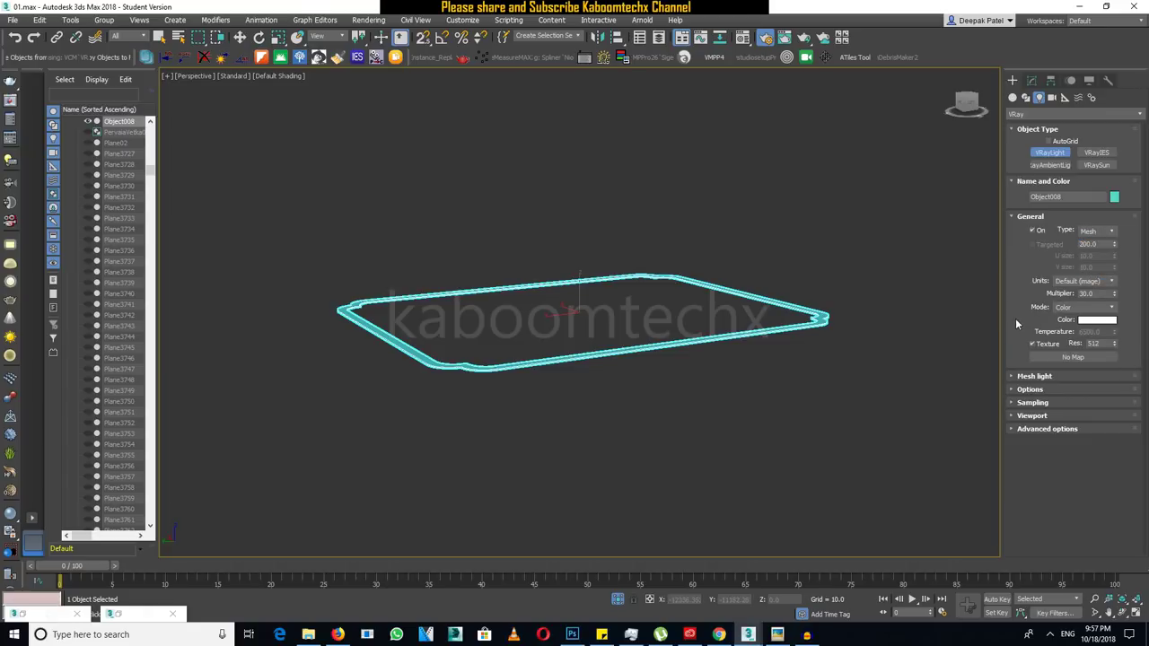
pyautogui.click(1036, 376)
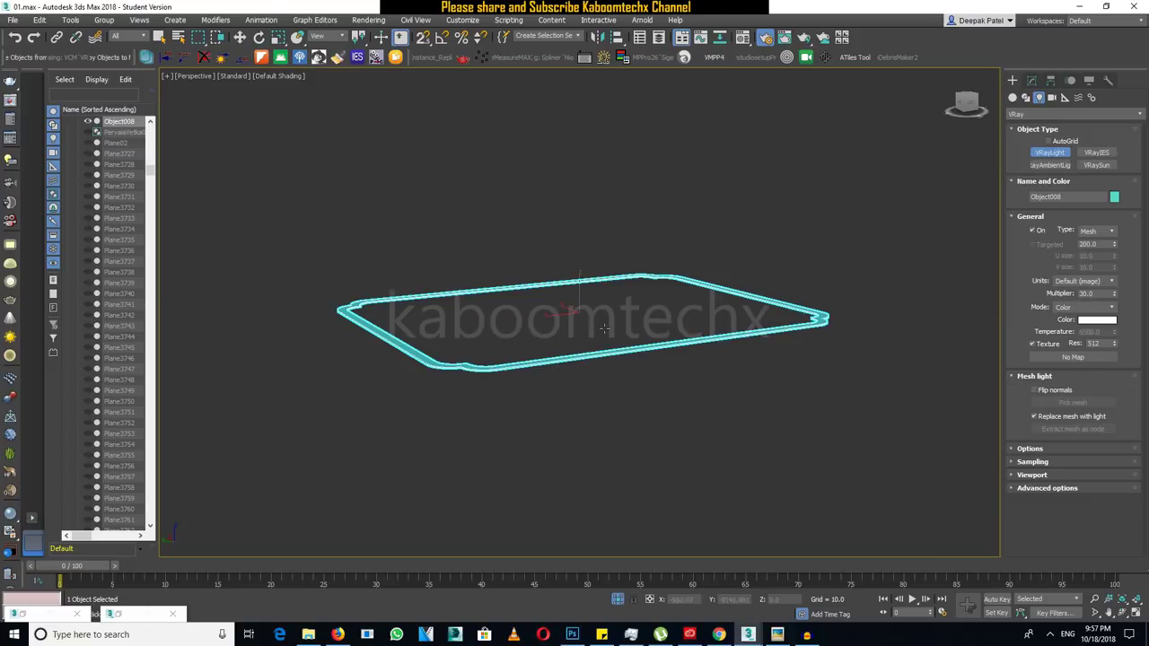
pyautogui.click(610, 362)
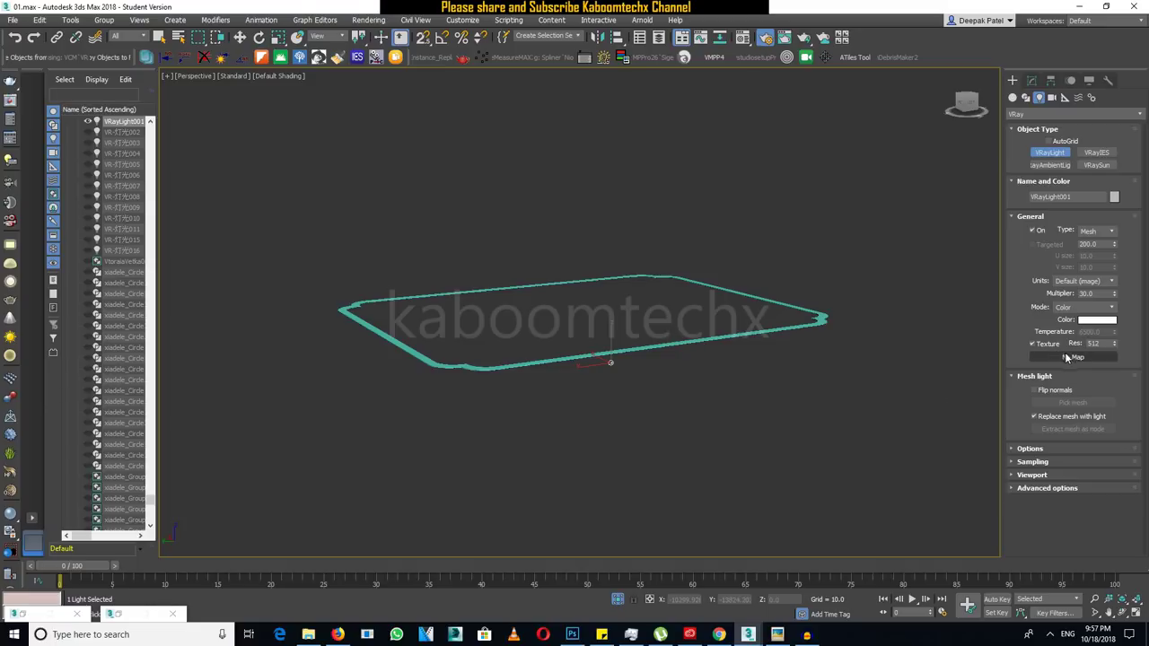
# Flip the mesh light's emission direction, then undo back to the plain molding.
pyautogui.click(1047, 451)
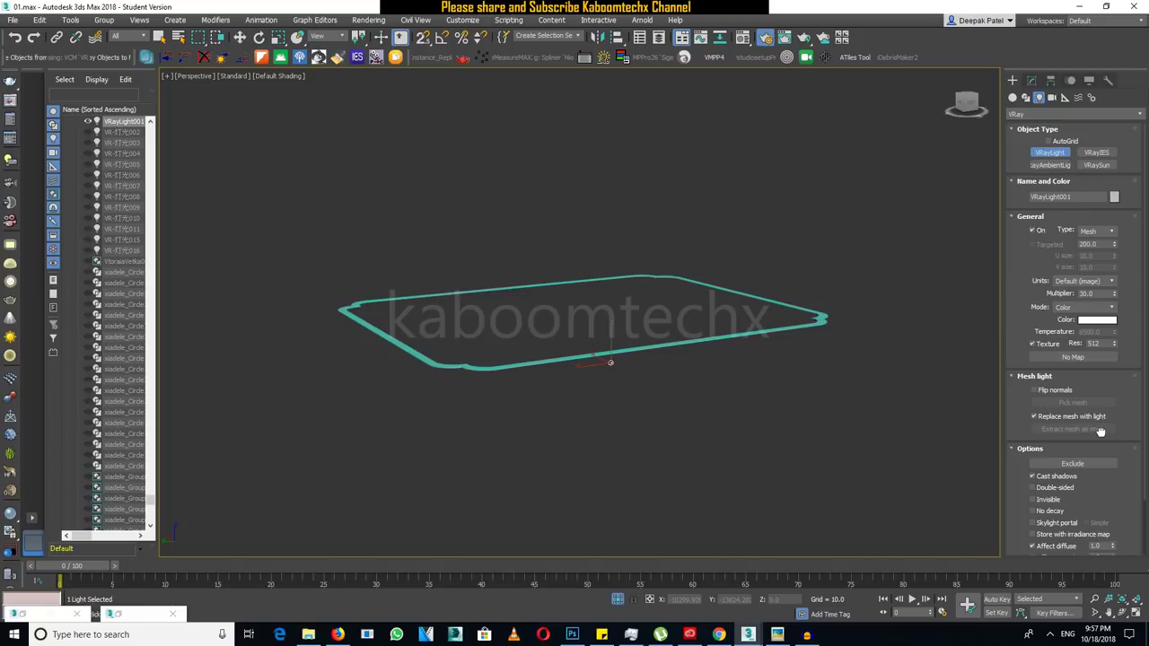
pyautogui.click(1046, 392)
pyautogui.rightClick(628, 384)
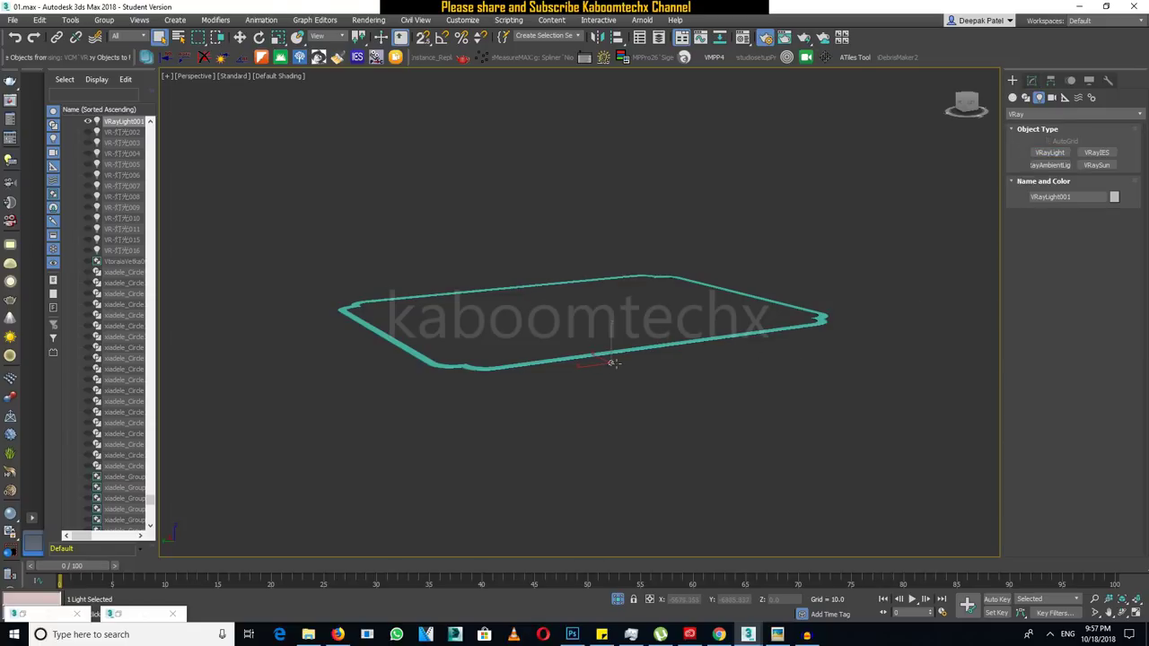
pyautogui.click(1031, 80)
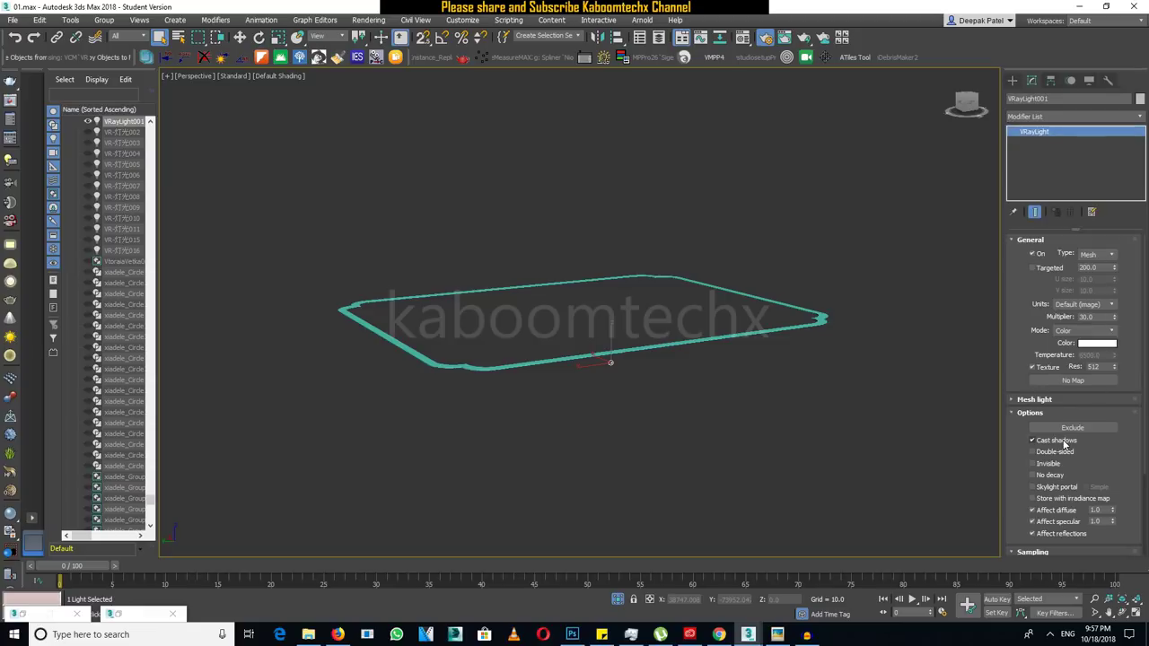
pyautogui.click(1048, 400)
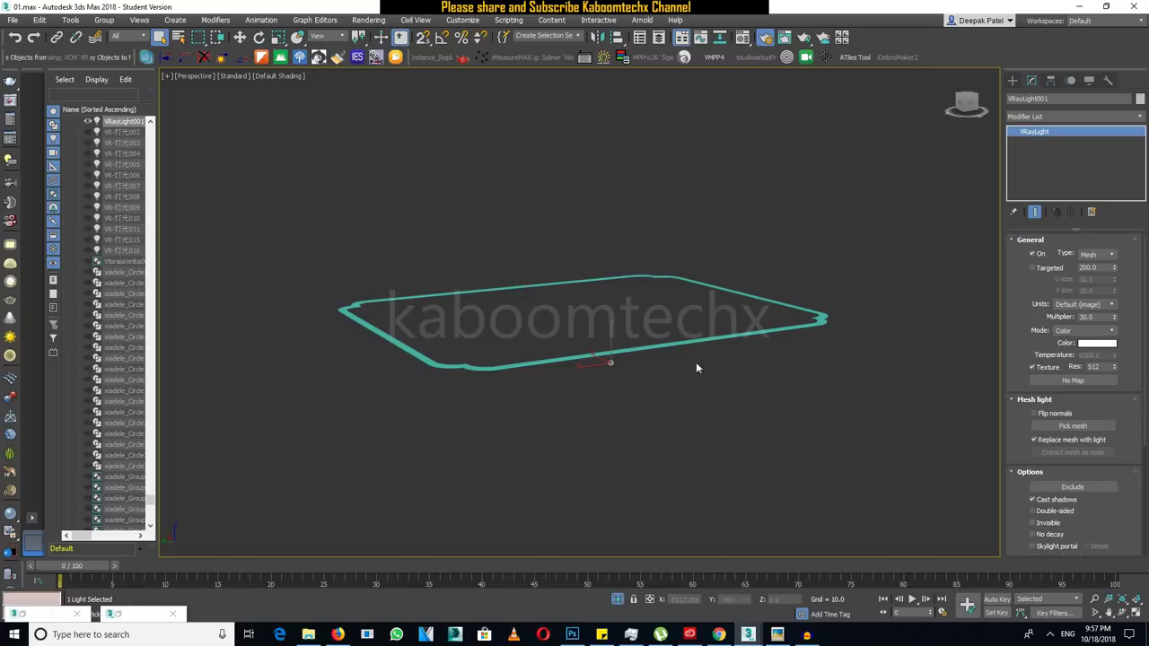
pyautogui.click(753, 231)
pyautogui.click(1011, 80)
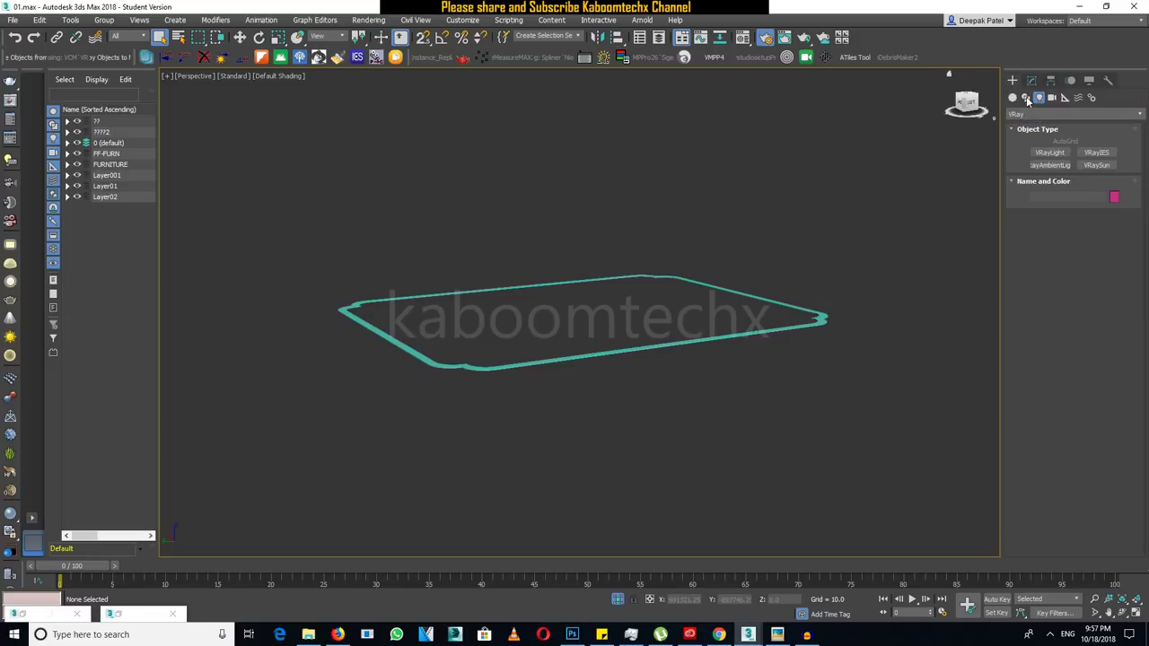
# Recreate the Mesh VRayLight on the molding and pick the ceiling cove mesh as its shape.
pyautogui.click(1050, 153)
pyautogui.click(1099, 232)
pyautogui.click(1103, 267)
pyautogui.click(1071, 376)
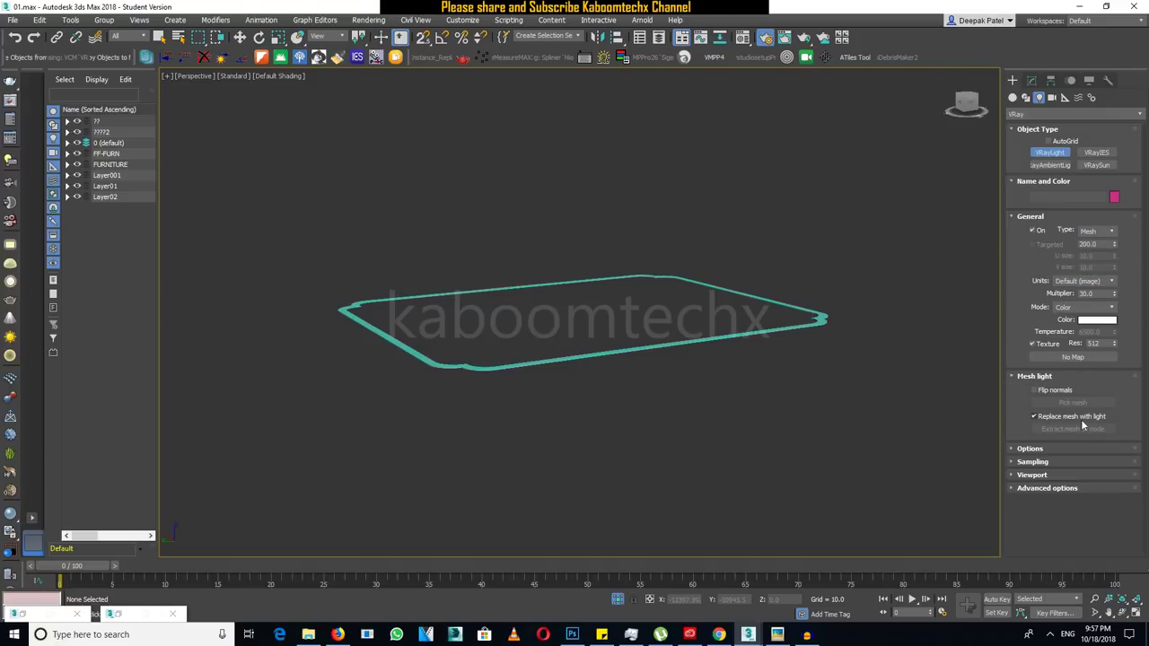
pyautogui.click(612, 331)
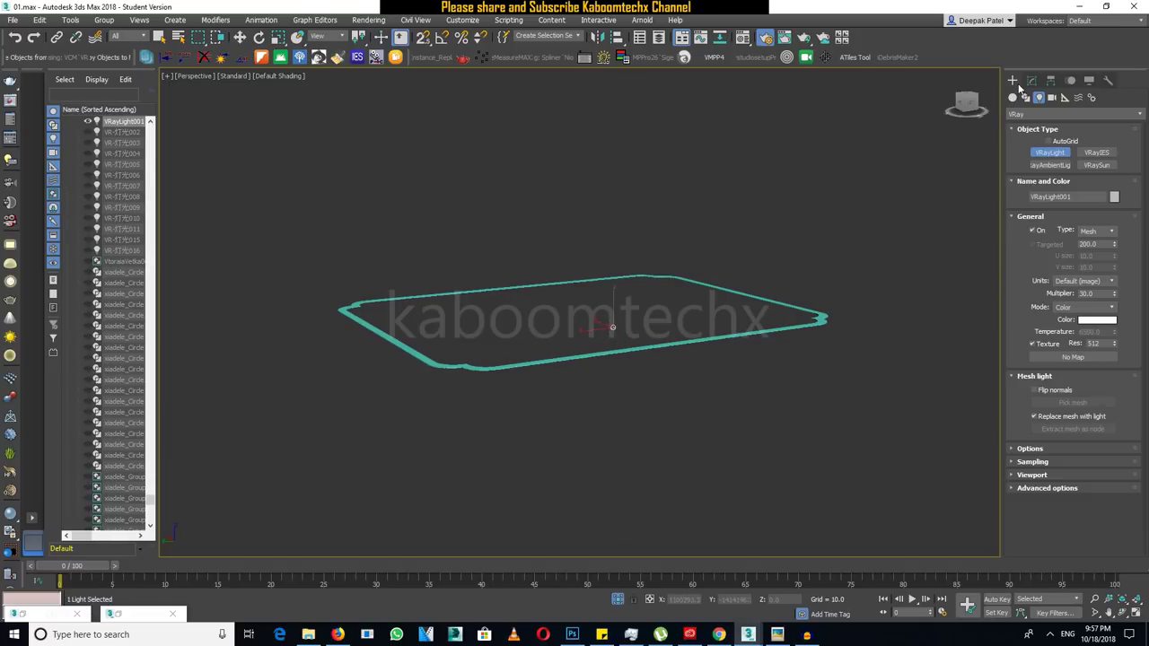
pyautogui.click(1029, 81)
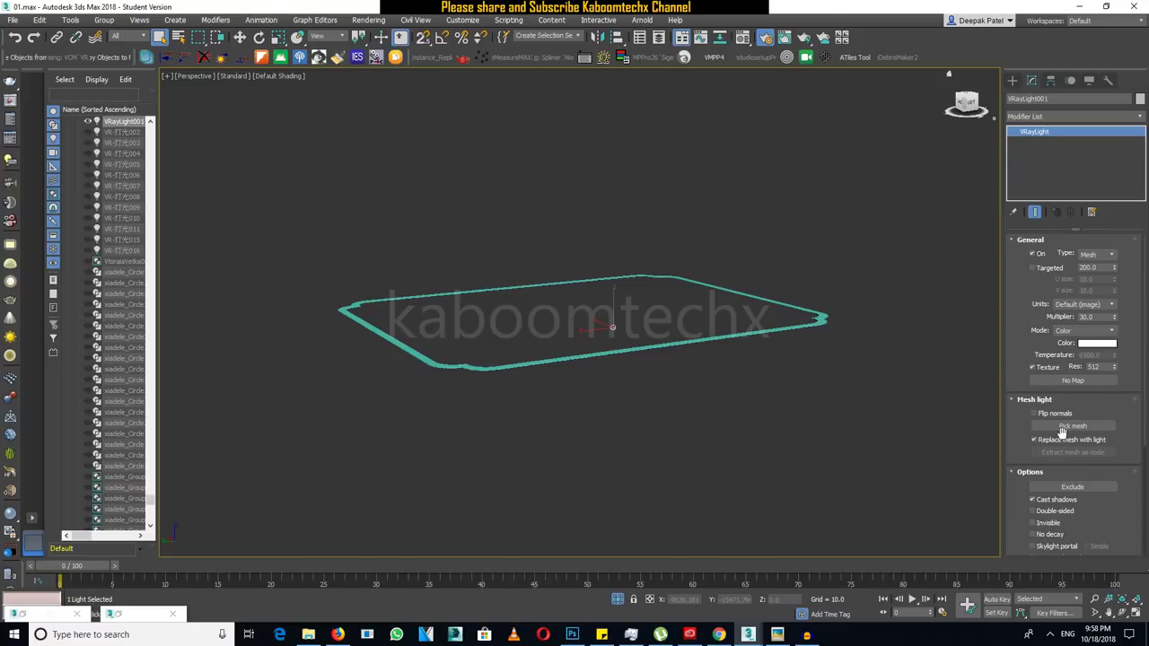
pyautogui.click(1063, 431)
pyautogui.click(1083, 428)
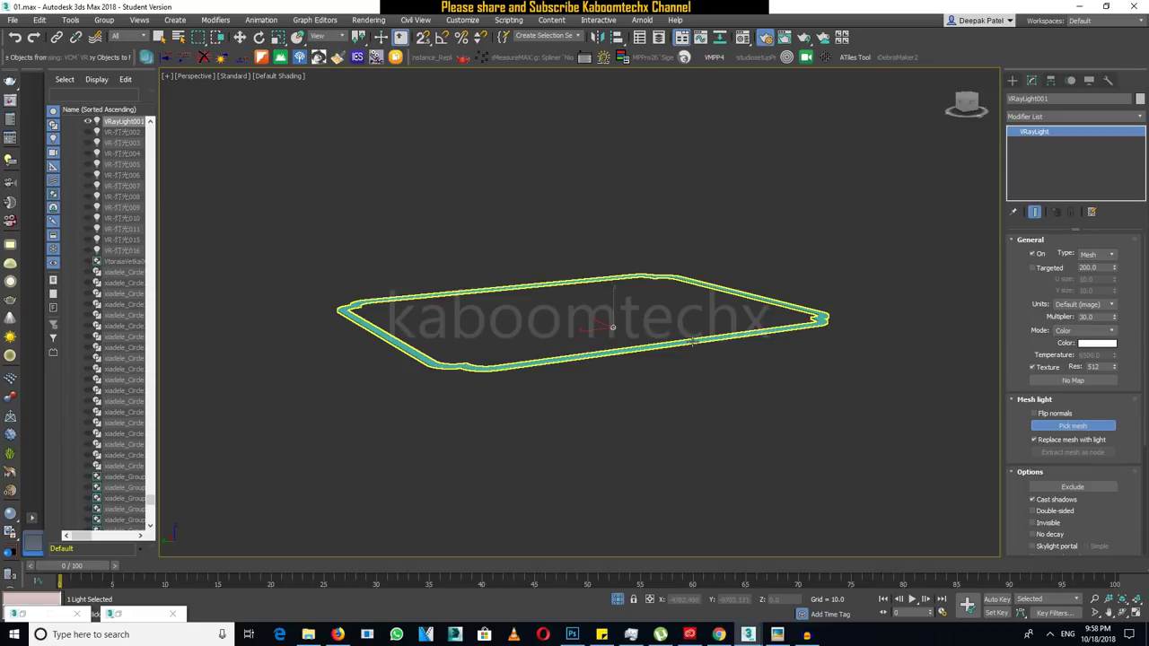
pyautogui.click(688, 341)
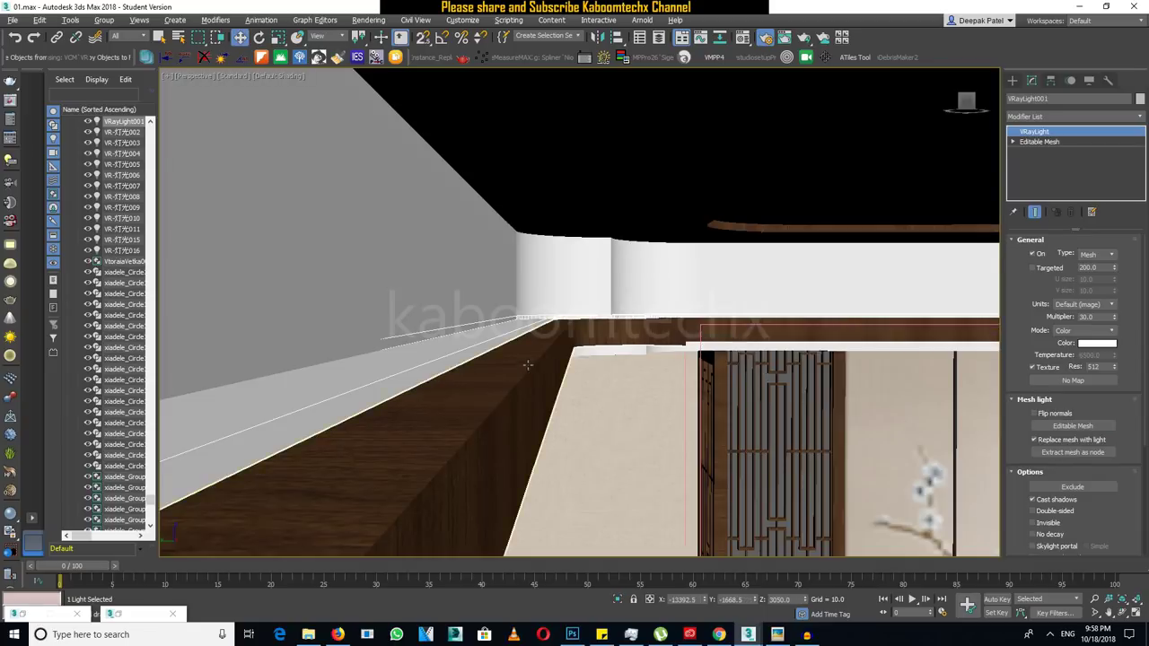
# Switch the light's colour mode to Temperature and set it to 4000.
pyautogui.keyDown('alt'); pyautogui.moveTo(573, 373); pyautogui.dragTo(535, 368, button='middle'); pyautogui.keyUp('alt')
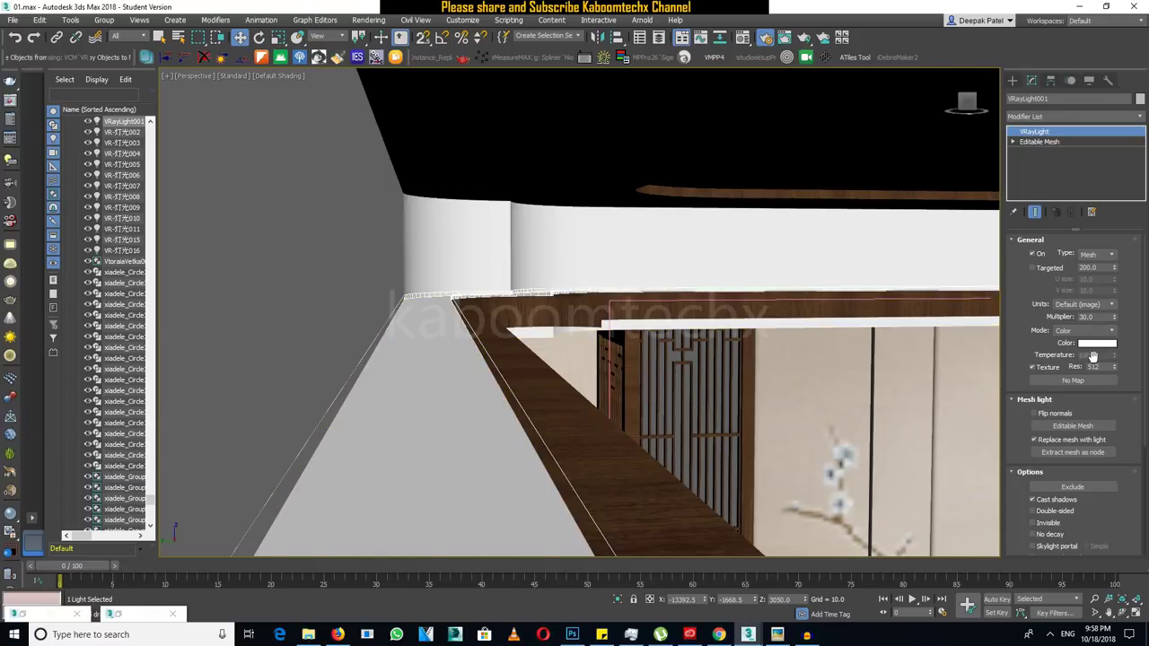
pyautogui.click(1111, 331)
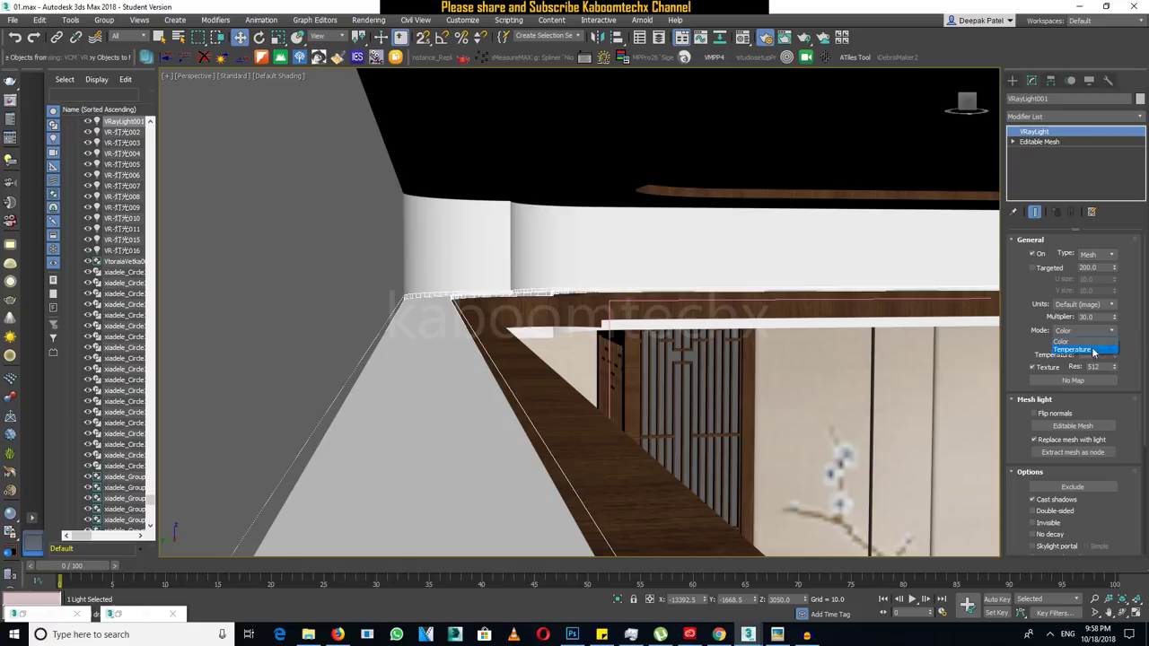
pyautogui.click(1111, 353)
pyautogui.write('5500')
pyautogui.press('Return')
pyautogui.write('6500')
pyautogui.press('Return')
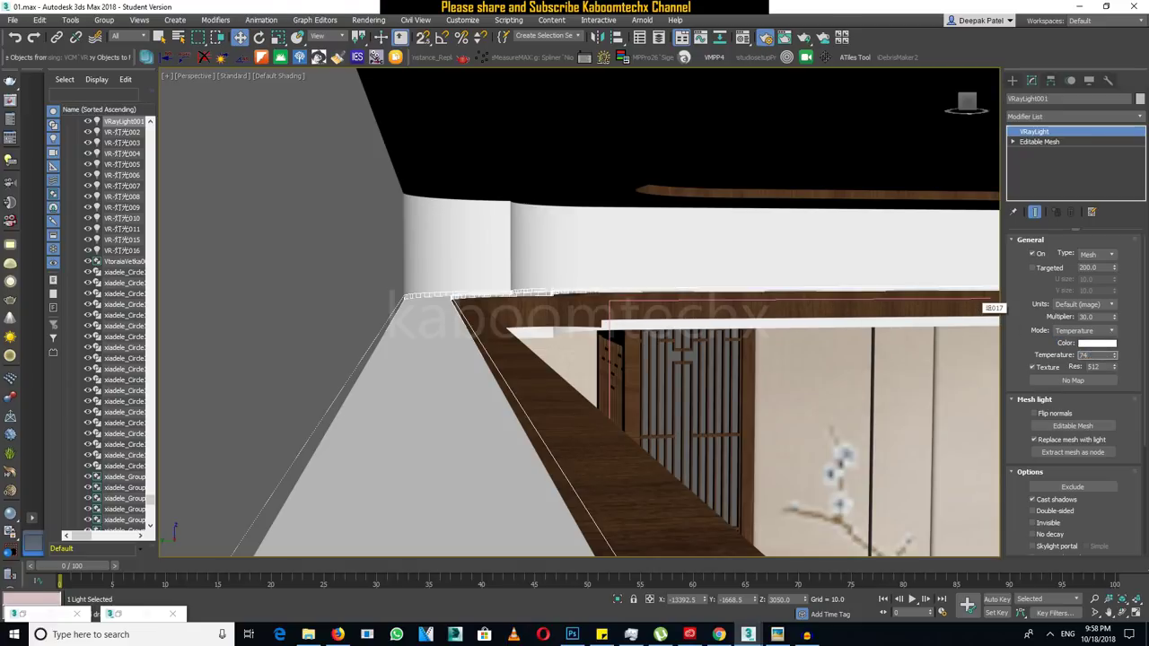
pyautogui.write('000.0')
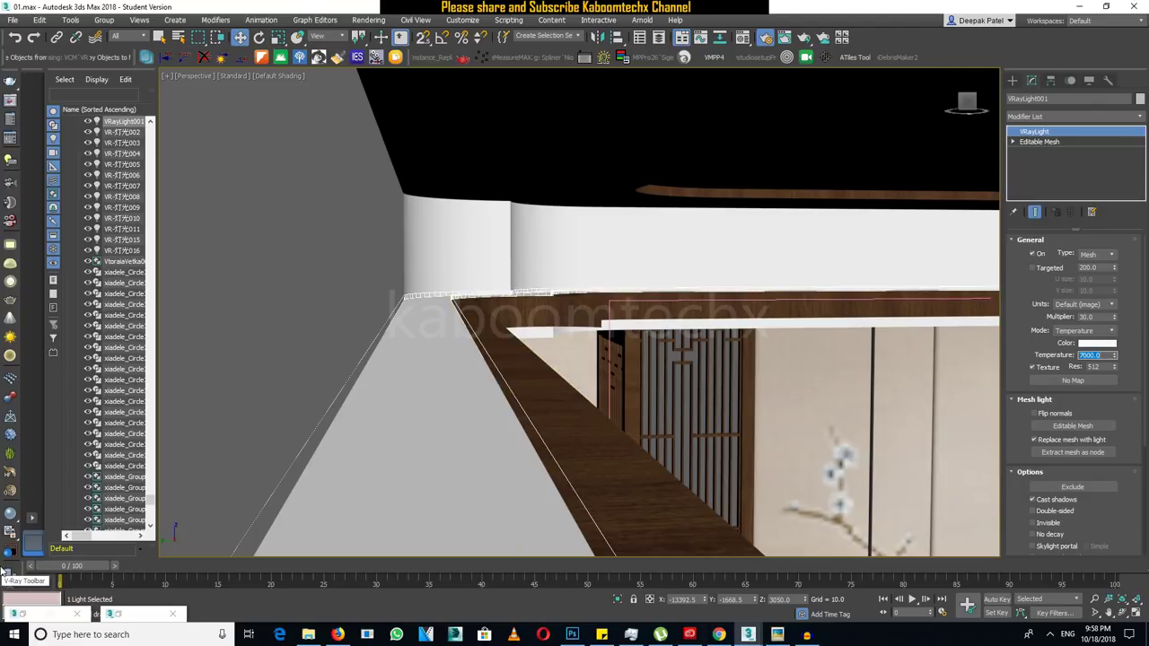
pyautogui.write('40')
pyautogui.press('Return')
# Lower the light's multiplier to 4 and pan toward the ceiling and blossom wall panels.
pyautogui.click(1093, 316)
pyautogui.write('4')
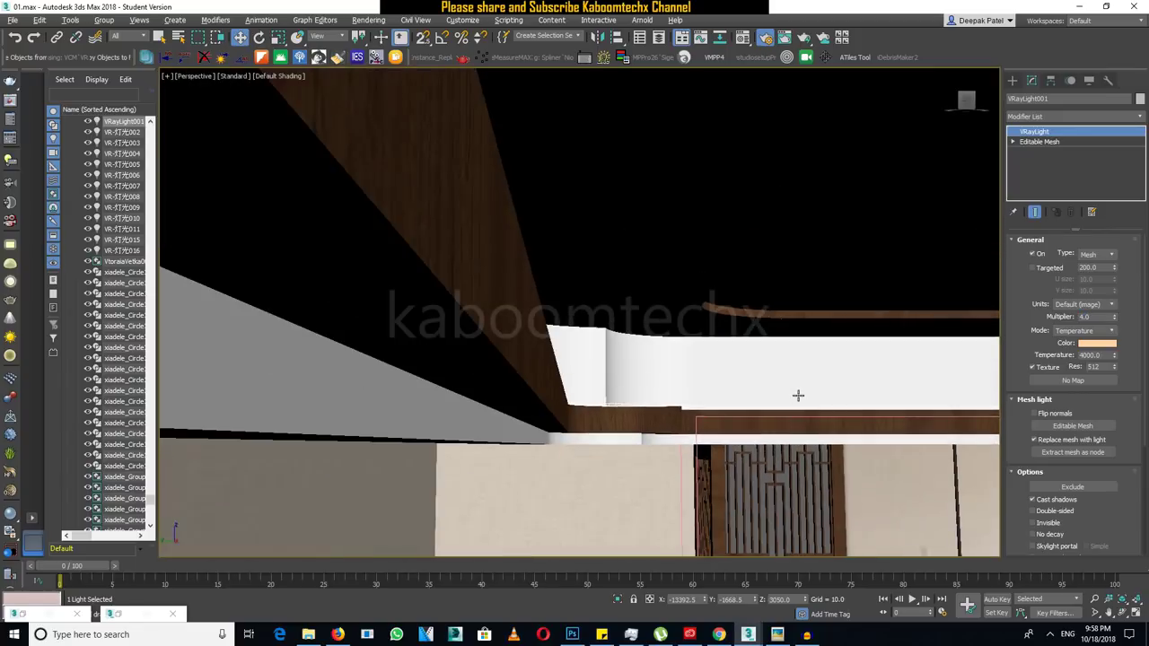
pyautogui.moveTo(807, 408)
pyautogui.mouseDown(button='middle')
pyautogui.moveTo(772, 419)
pyautogui.moveTo(738, 374)
pyautogui.mouseUp(button='middle')
pyautogui.moveTo(860, 358)
pyautogui.mouseDown(button='middle')
pyautogui.moveTo(726, 318)
pyautogui.moveTo(871, 376)
pyautogui.moveTo(829, 386)
pyautogui.moveTo(805, 354)
pyautogui.moveTo(771, 341)
pyautogui.moveTo(827, 244)
pyautogui.mouseUp(button='middle')
pyautogui.scroll(-3, 871, 376)
pyautogui.scroll(-6, 871, 376)
pyautogui.scroll(8, 829, 386)
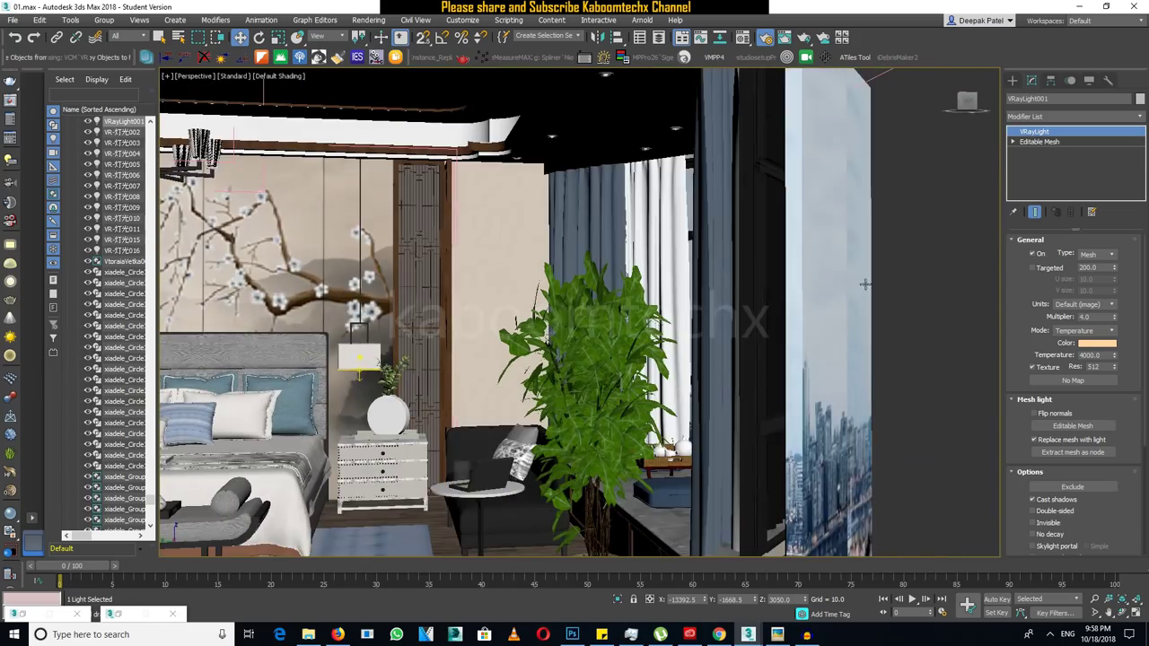
# Select the window object and check the rendered bedroom in the V-Ray frame buffer, then minimize it.
pyautogui.click(826, 243)
pyautogui.scroll(-5, 861, 269)
pyautogui.keyDown('alt'); pyautogui.moveTo(898, 299); pyautogui.dragTo(879, 269, button='middle'); pyautogui.keyUp('alt')
pyautogui.scroll(-3, 879, 269)
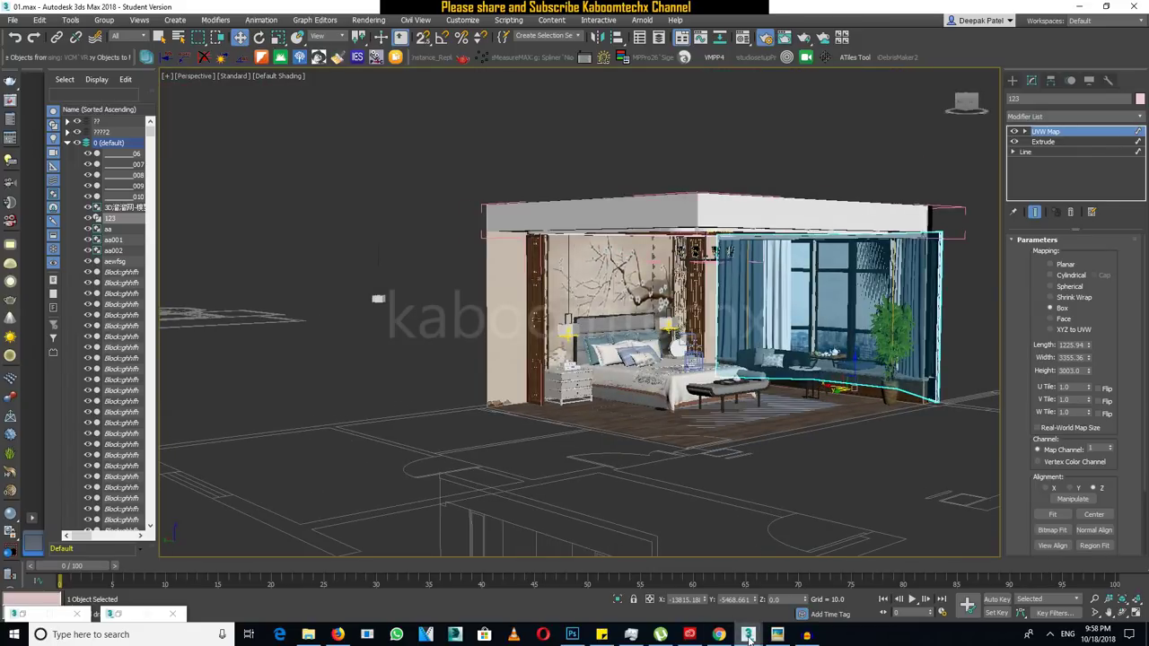
pyautogui.moveTo(748, 634)
pyautogui.click(875, 585)
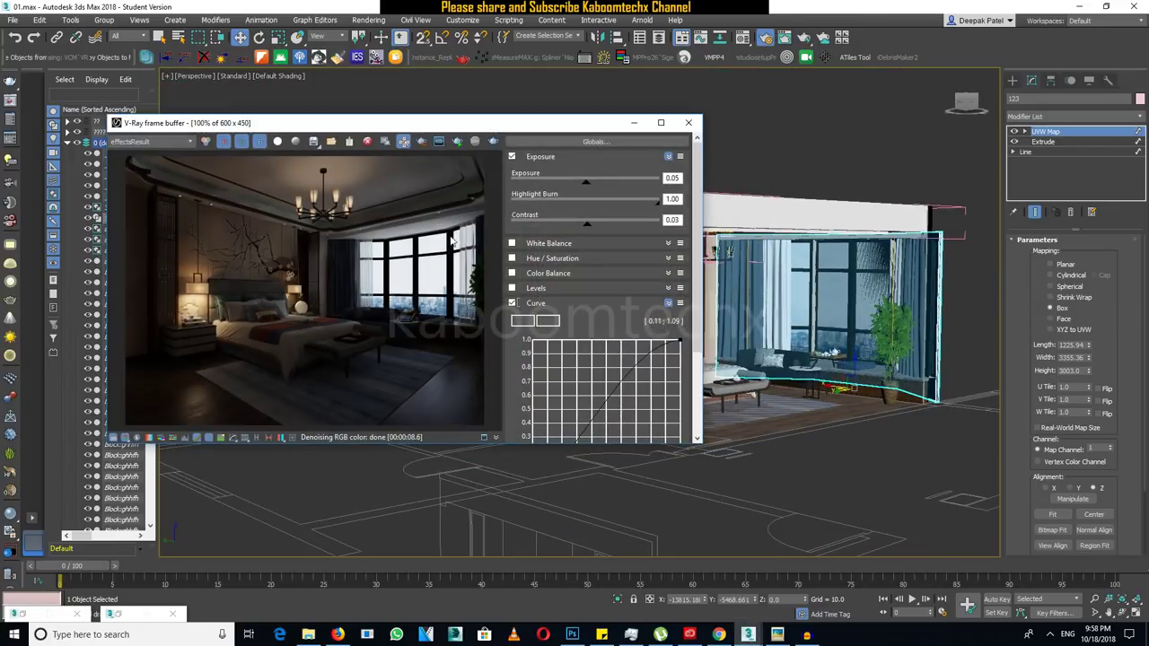
pyautogui.click(634, 122)
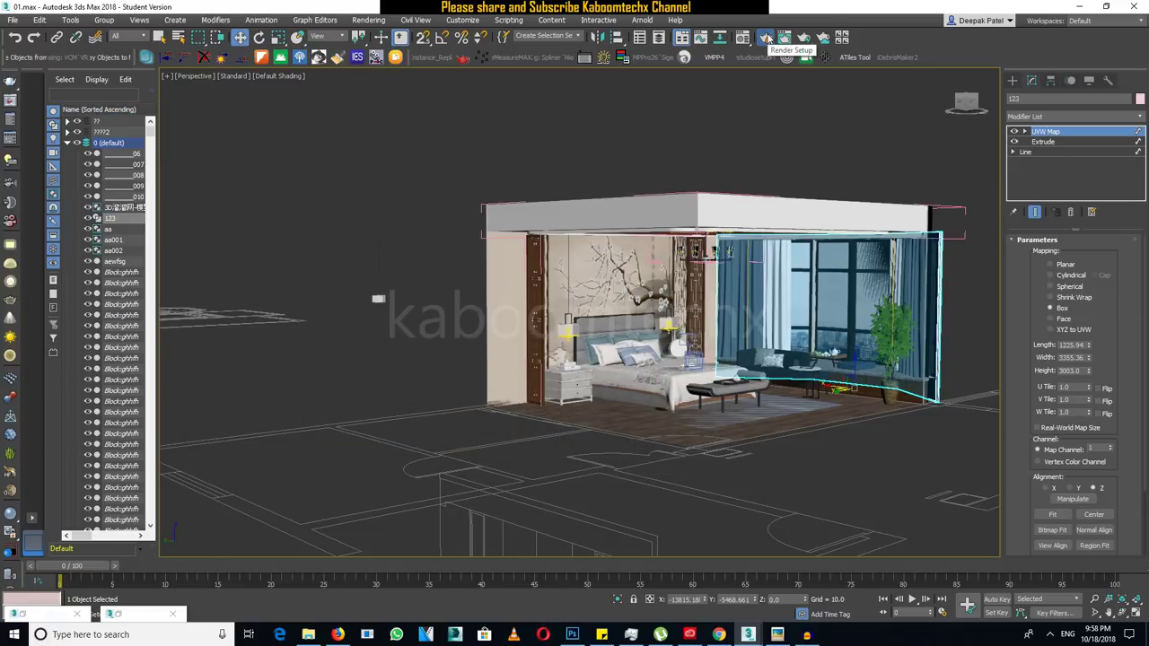
# Open the Material Editor and return to light material 'aa''s main parameters.
pyautogui.click(742, 37)
pyautogui.moveTo(928, 72); pyautogui.dragTo(435, 77)
pyautogui.click(429, 253)
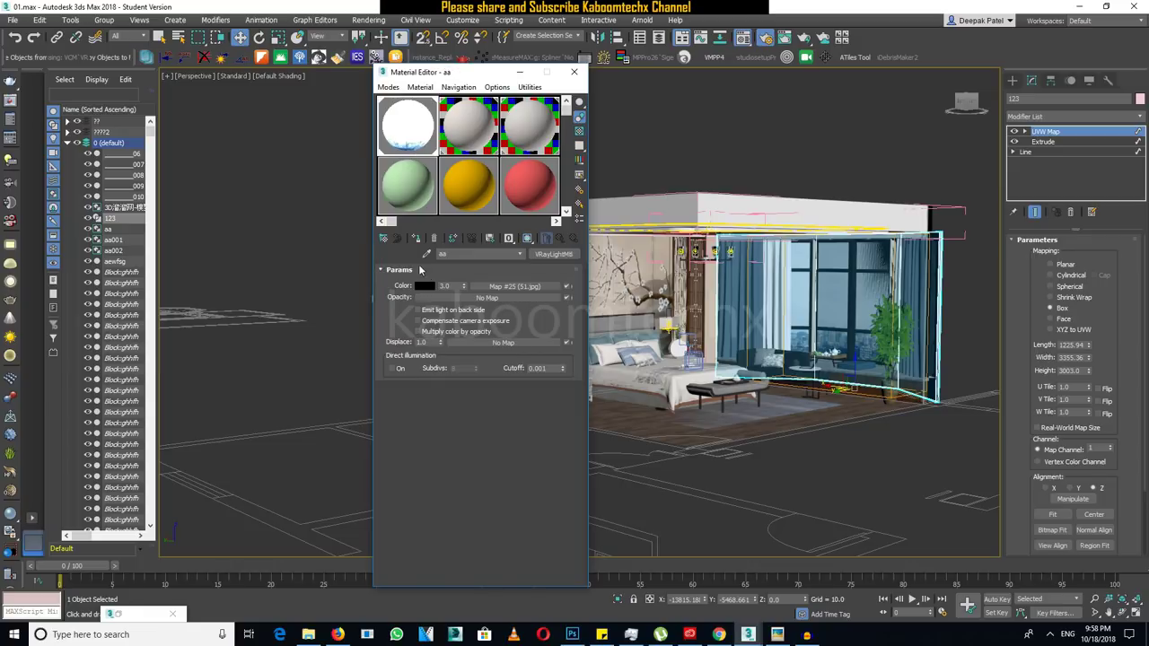
# Inspect the 51.jpg city skyline bitmap used in material 'aa'.
pyautogui.keyDown('alt'); pyautogui.moveTo(947, 305); pyautogui.dragTo(848, 281, button='middle'); pyautogui.keyUp('alt')
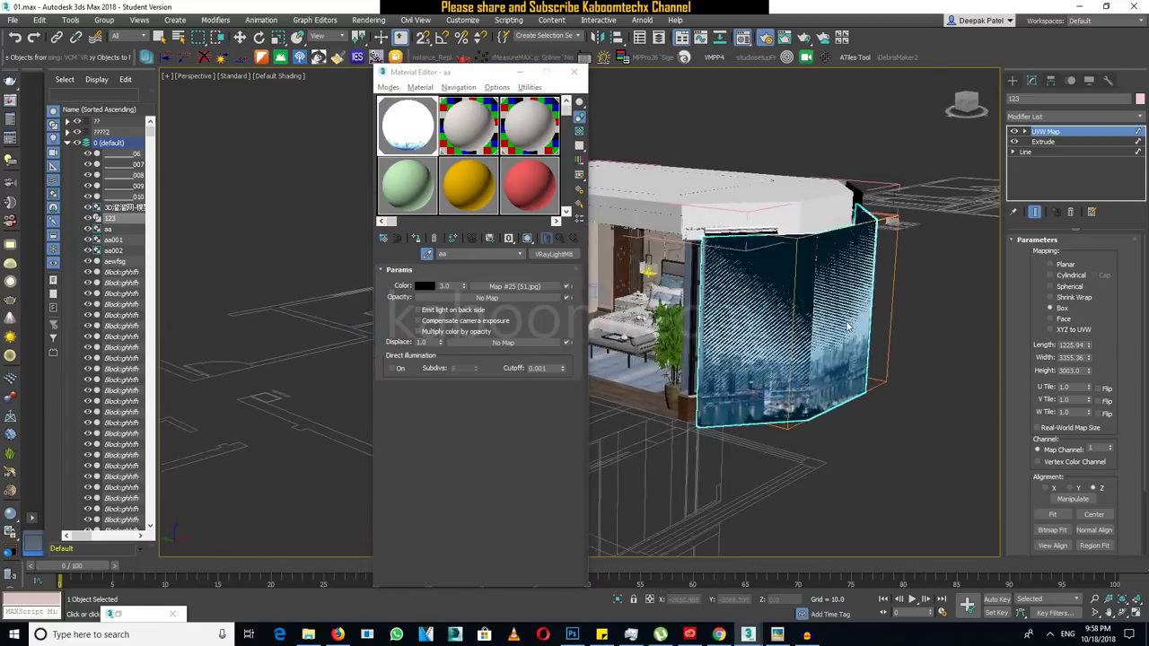
pyautogui.click(848, 281)
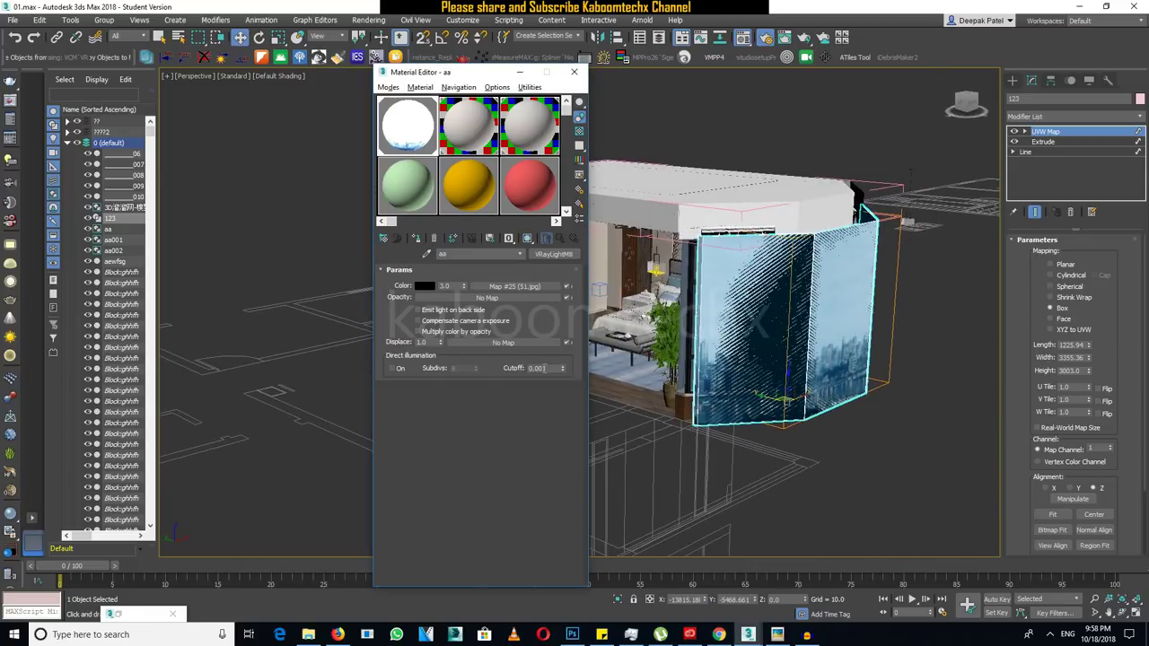
pyautogui.click(529, 286)
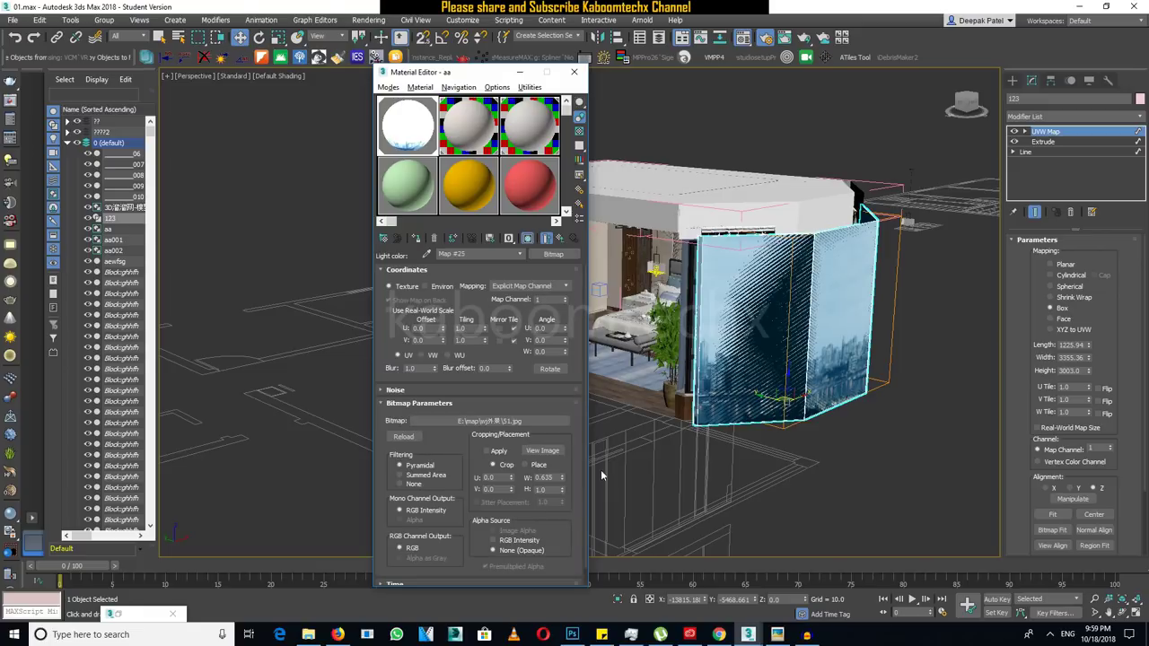
pyautogui.click(542, 452)
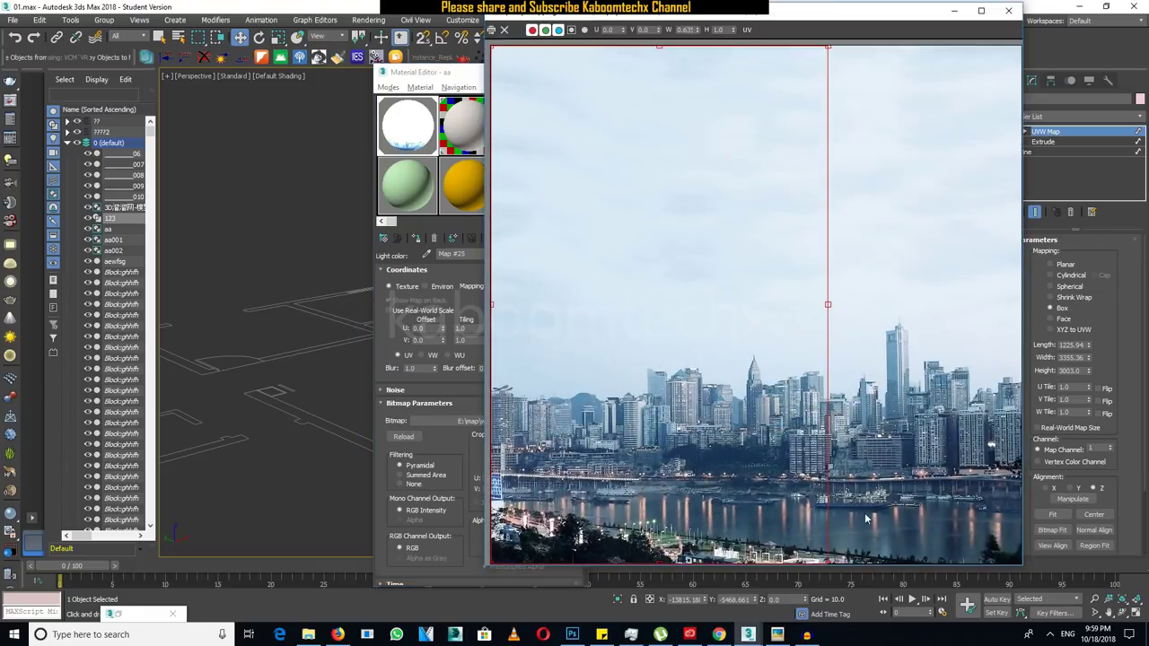
pyautogui.click(1008, 11)
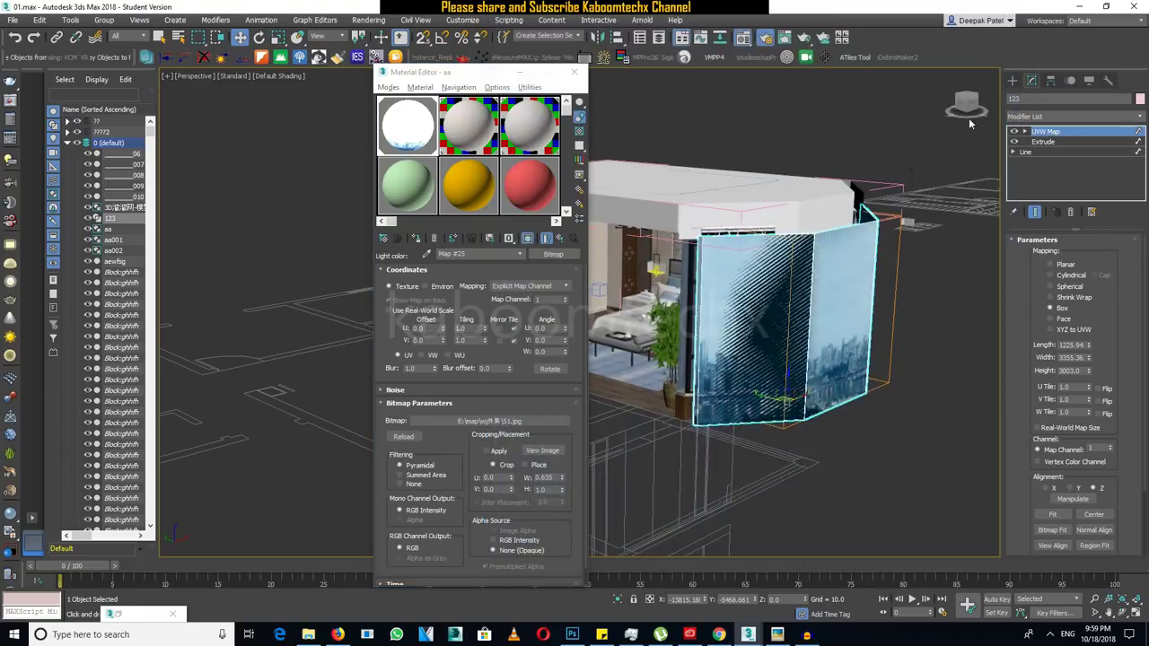
# Orbit around the bedroom to view the window wall and city backdrop from outside.
pyautogui.scroll(-2, 775, 331)
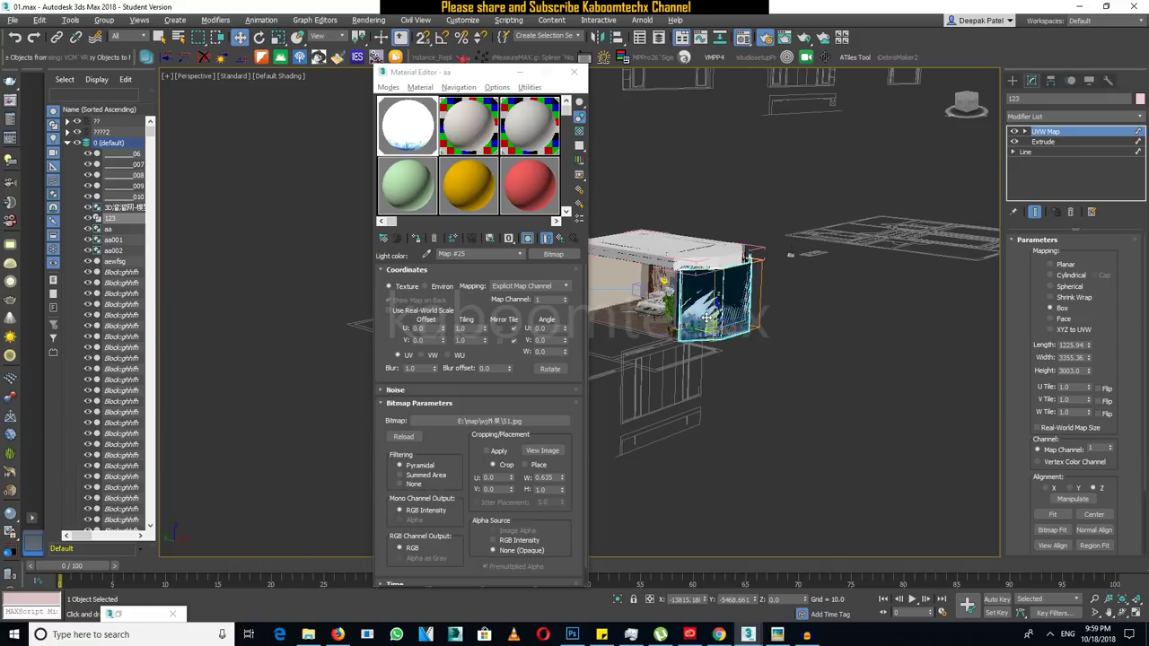
pyautogui.scroll(-2, 775, 332)
pyautogui.scroll(-1, 776, 331)
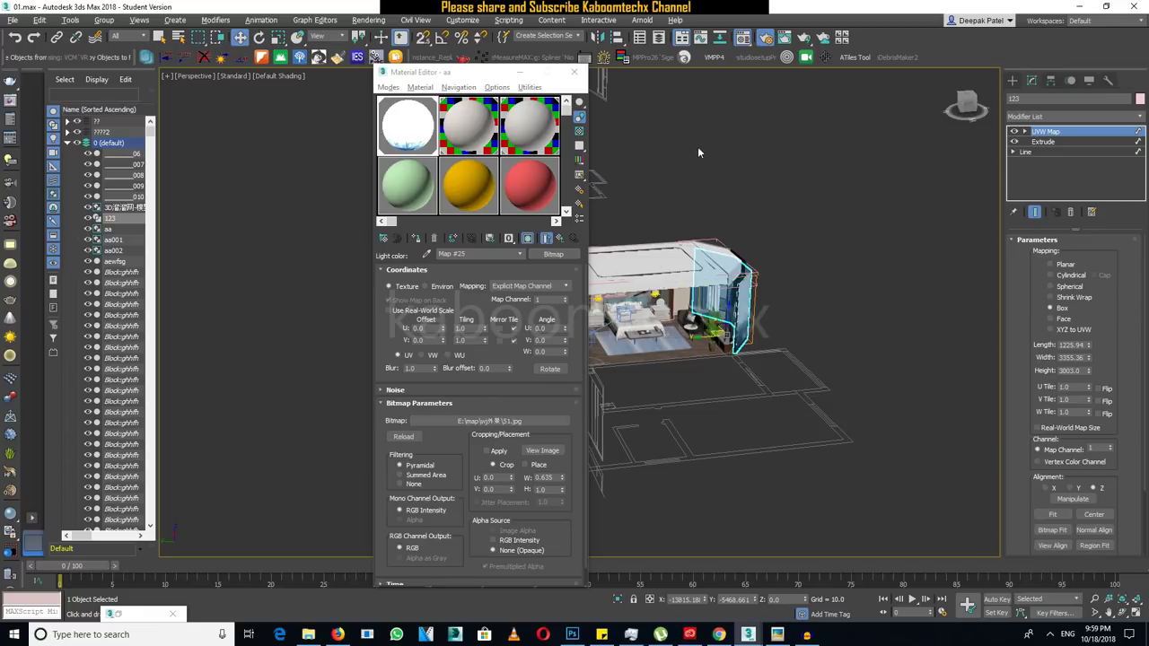
pyautogui.scroll(2, 763, 314)
pyautogui.scroll(3, 717, 314)
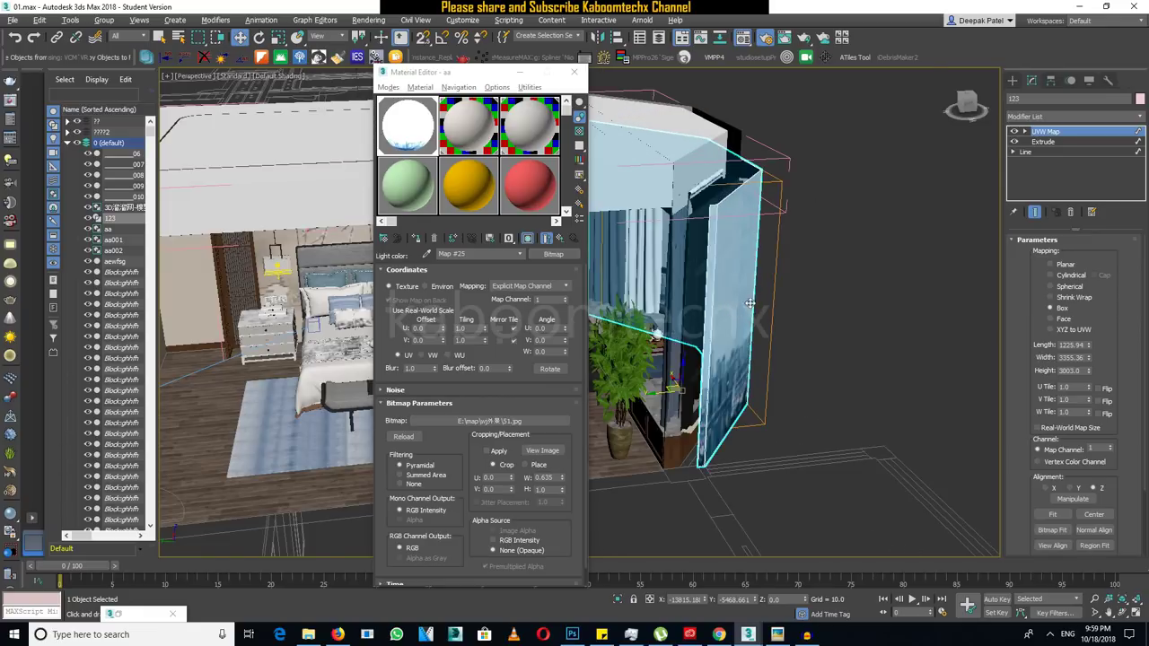
pyautogui.scroll(2, 682, 314)
pyautogui.keyDown('alt'); pyautogui.moveTo(730, 99); pyautogui.dragTo(947, 392, button='middle'); pyautogui.keyUp('alt')
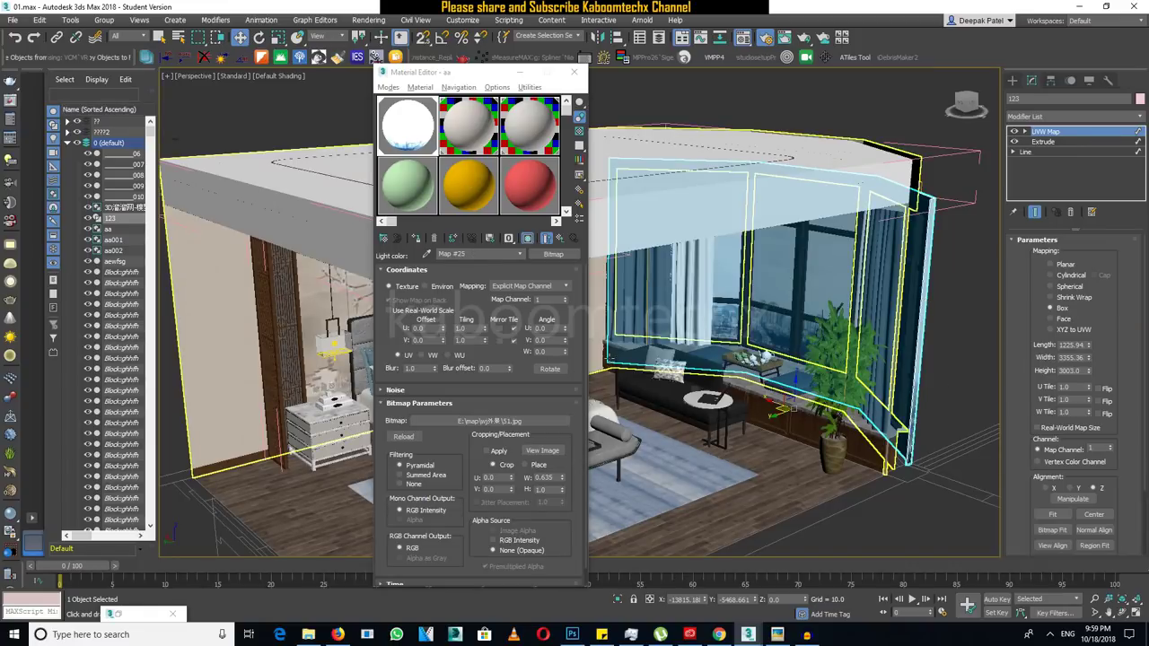
pyautogui.scroll(-3, 930, 355)
pyautogui.moveTo(931, 356)
pyautogui.keyDown('alt'); pyautogui.mouseDown(button='middle')
pyautogui.moveTo(924, 368)
pyautogui.moveTo(856, 339)
pyautogui.mouseUp(button='middle'); pyautogui.keyUp('alt')
pyautogui.scroll(2, 922, 361)
pyautogui.scroll(2, 922, 361)
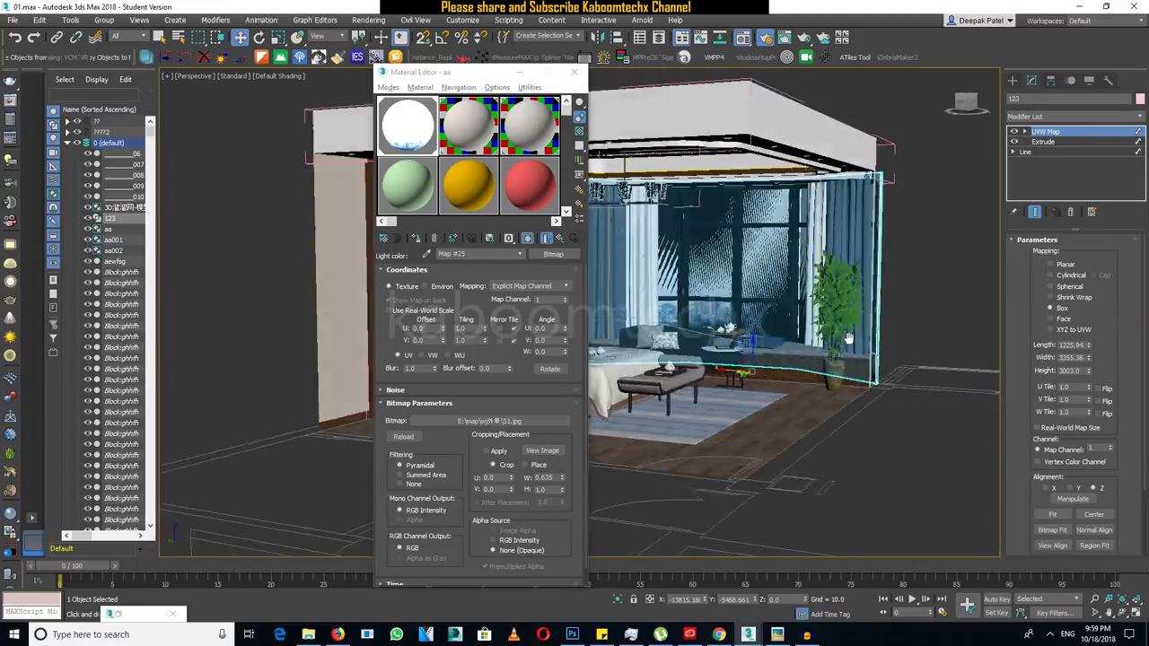
pyautogui.scroll(-2, 856, 339)
pyautogui.keyDown('alt'); pyautogui.moveTo(855, 339); pyautogui.dragTo(763, 356, button='middle'); pyautogui.keyUp('alt')
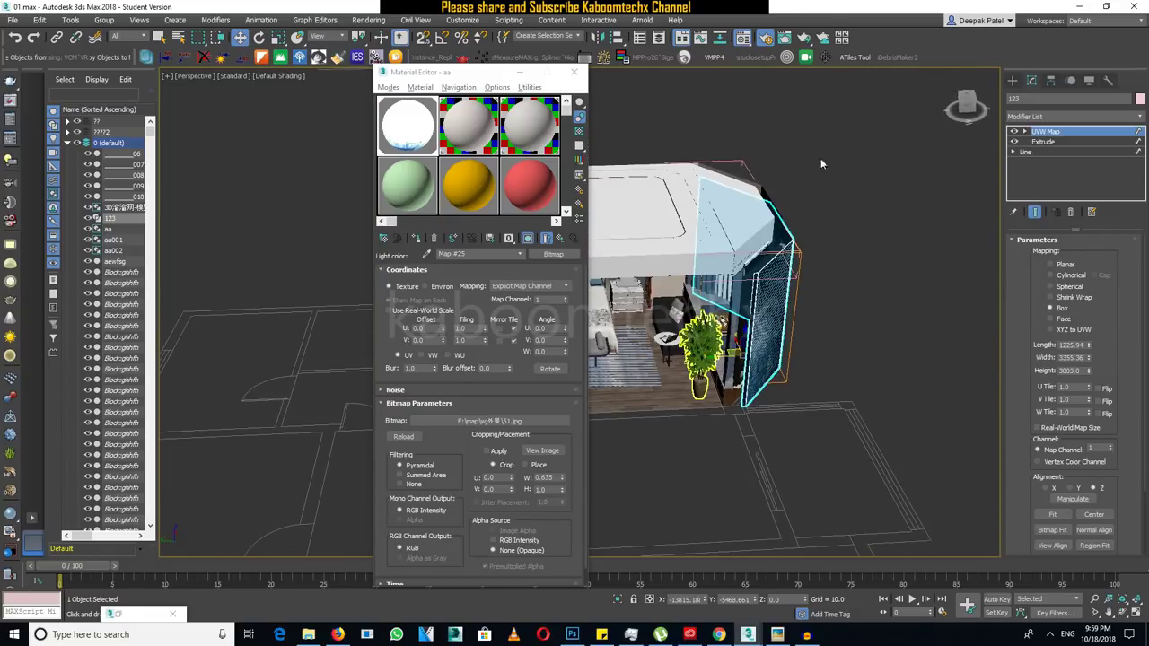
# Recheck the 51.jpg bitmap and its crop area, then return to material 'aa'.
pyautogui.click(558, 239)
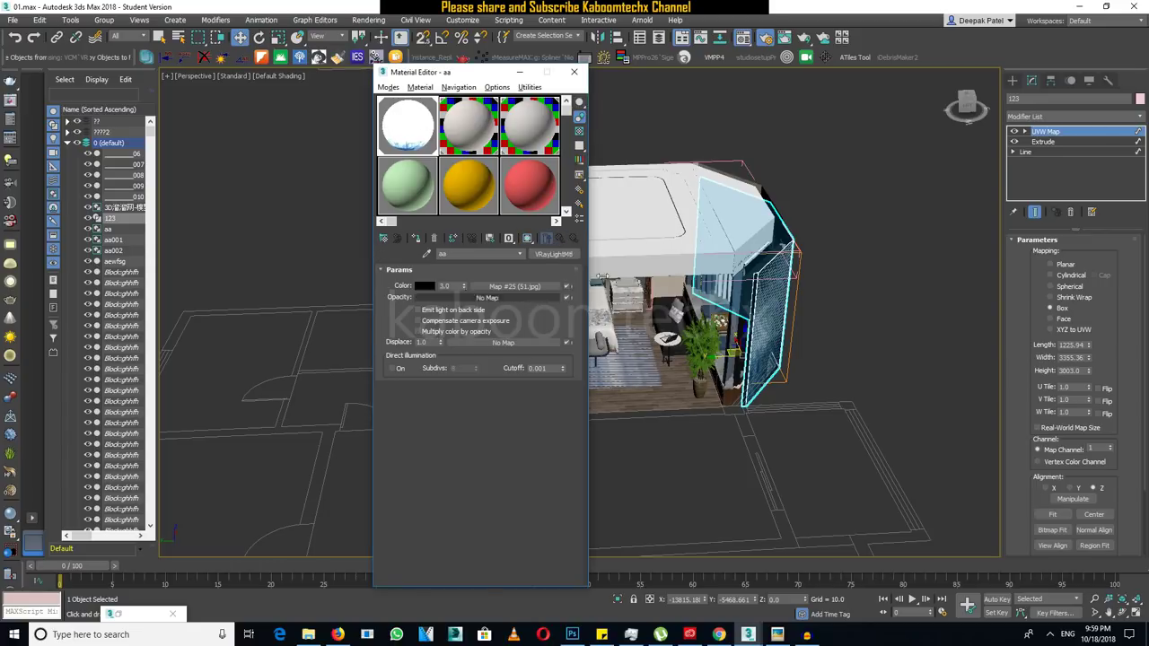
pyautogui.scroll(3, 599, 396)
pyautogui.scroll(3, 600, 396)
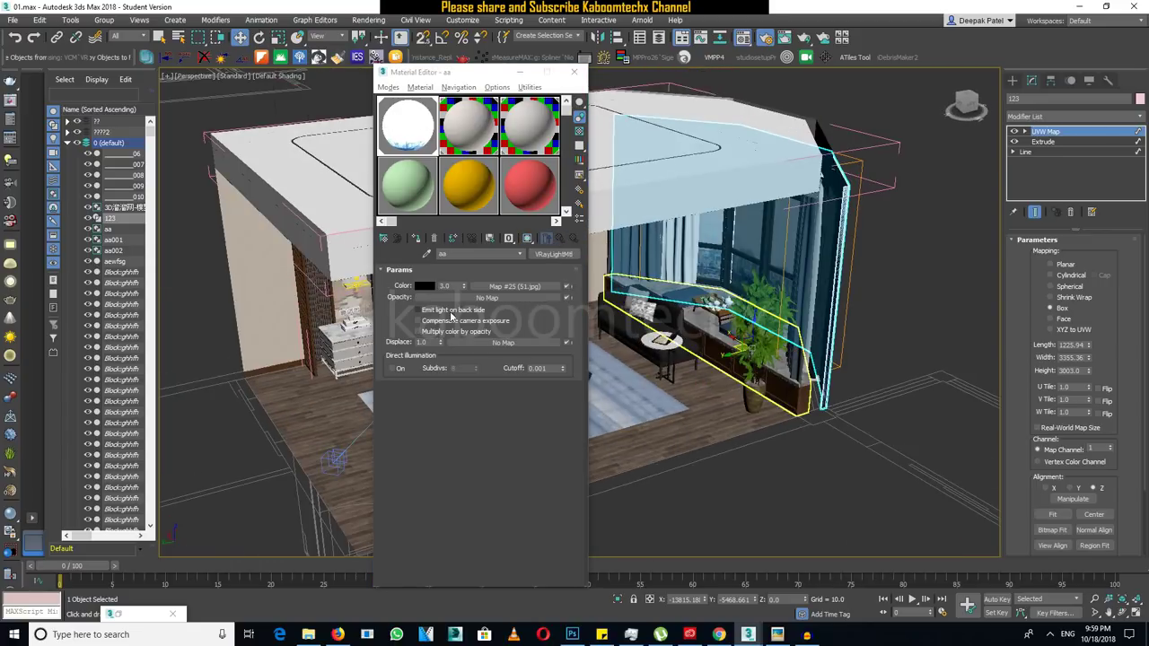
pyautogui.click(530, 287)
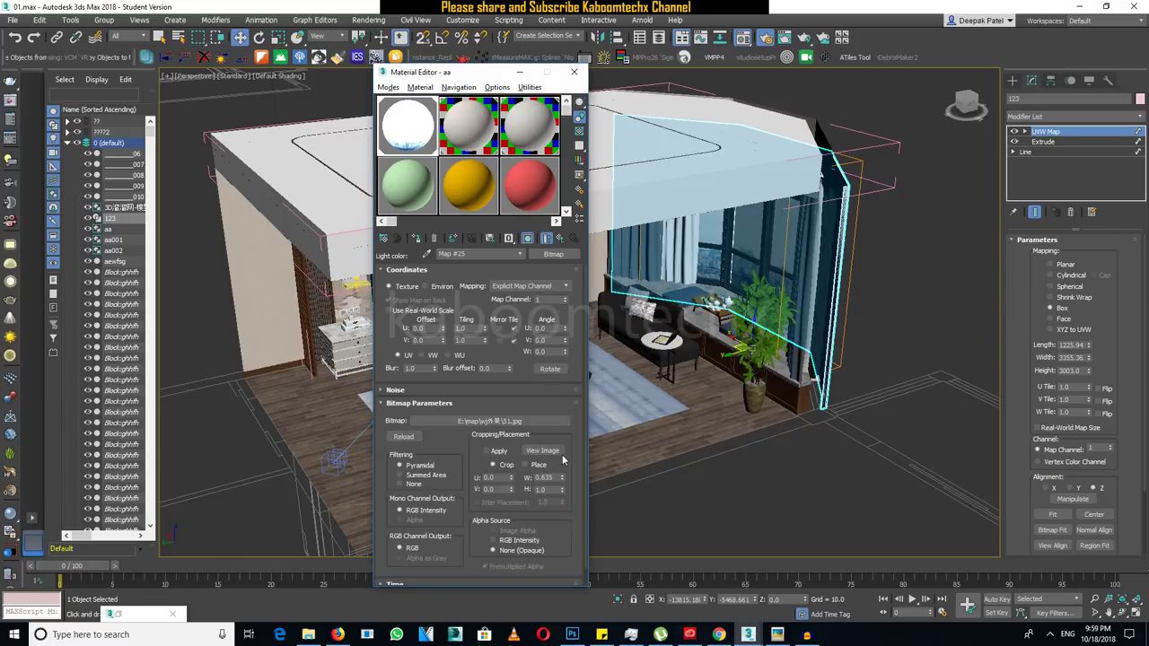
pyautogui.click(542, 451)
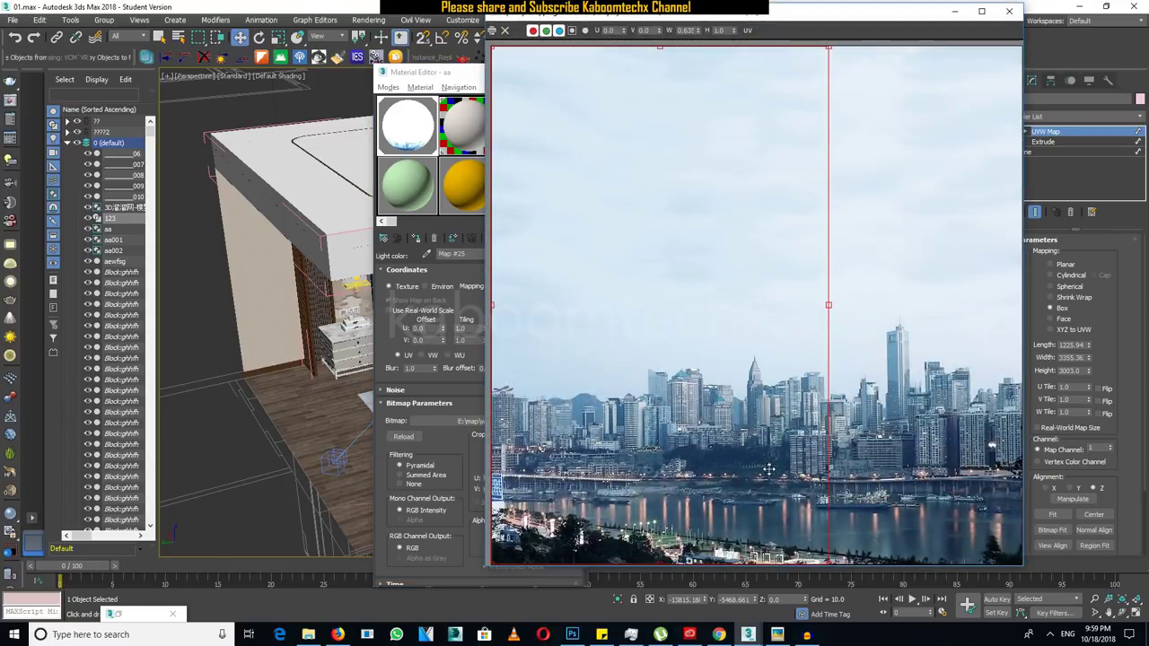
pyautogui.click(1009, 11)
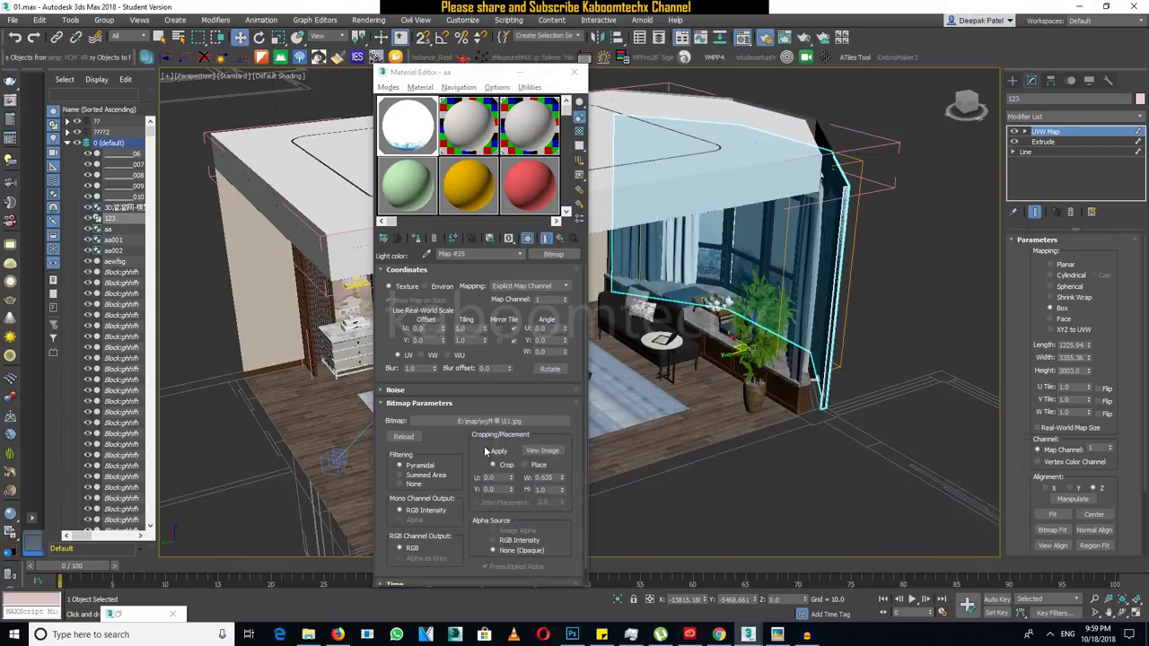
pyautogui.click(566, 239)
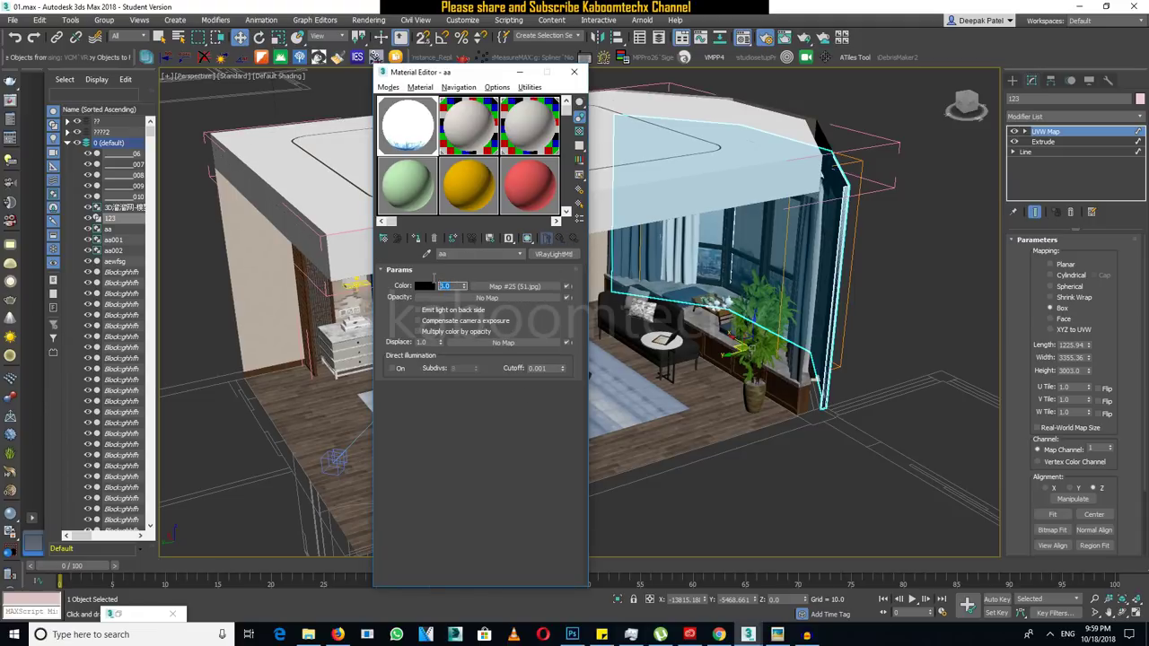
# Preview material 'aa' with the colour multiplier at 1.0, then restore it to 3.0.
pyautogui.write('1')
pyautogui.press('Return')
pyautogui.doubleClick(427, 136)
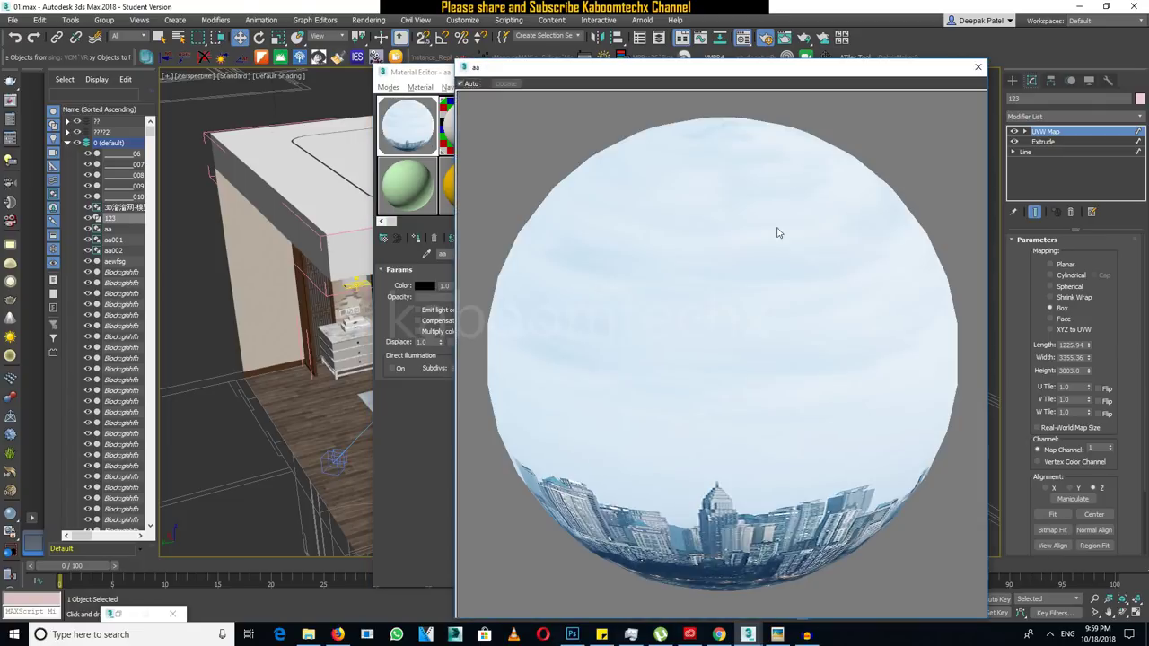
pyautogui.click(976, 68)
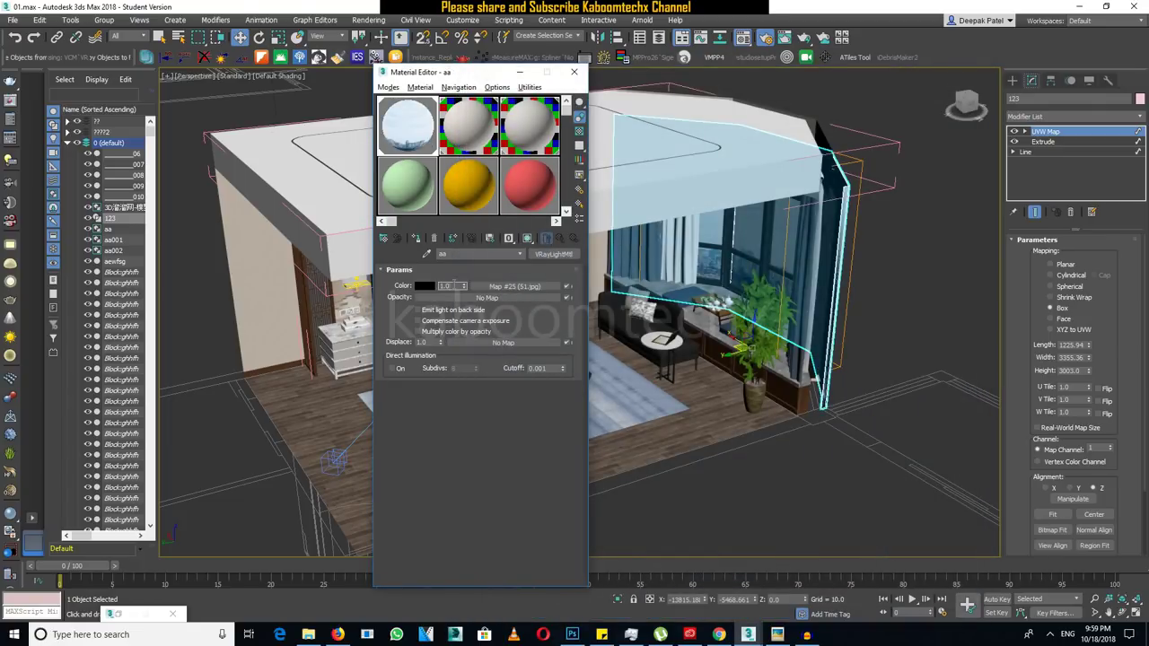
pyautogui.click(440, 284)
pyautogui.write('5')
pyautogui.write('3')
pyautogui.press('Return')
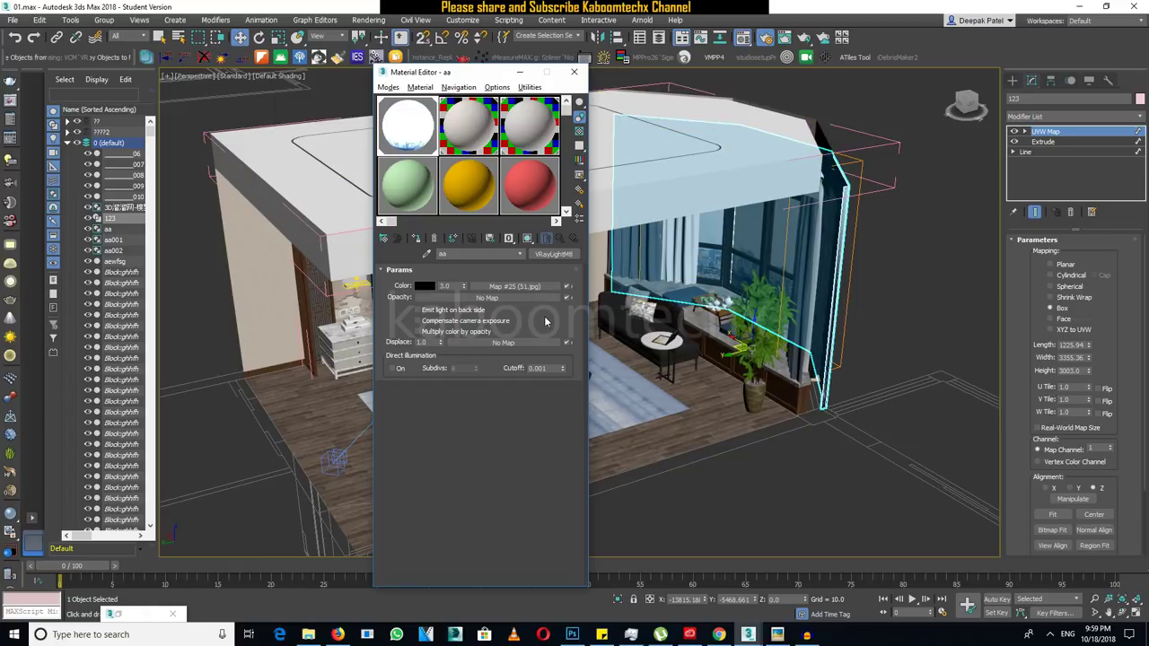
# Frame the window object, zoom out to the whole room, and close the Material Editor.
pyautogui.press('z')
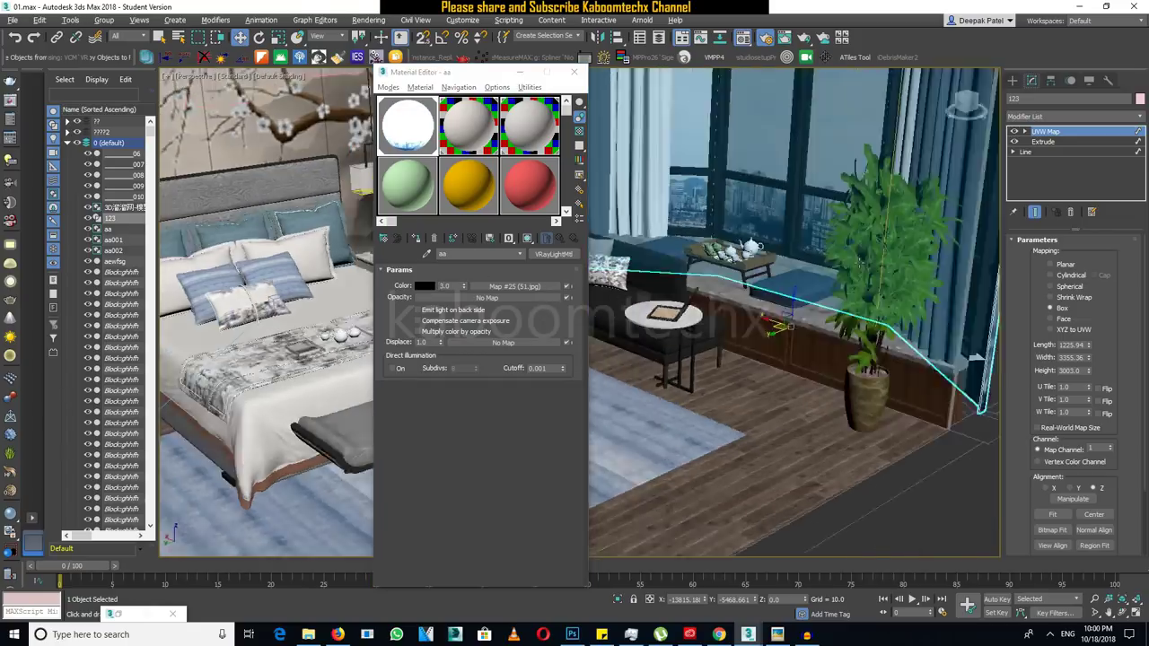
pyautogui.press('z')
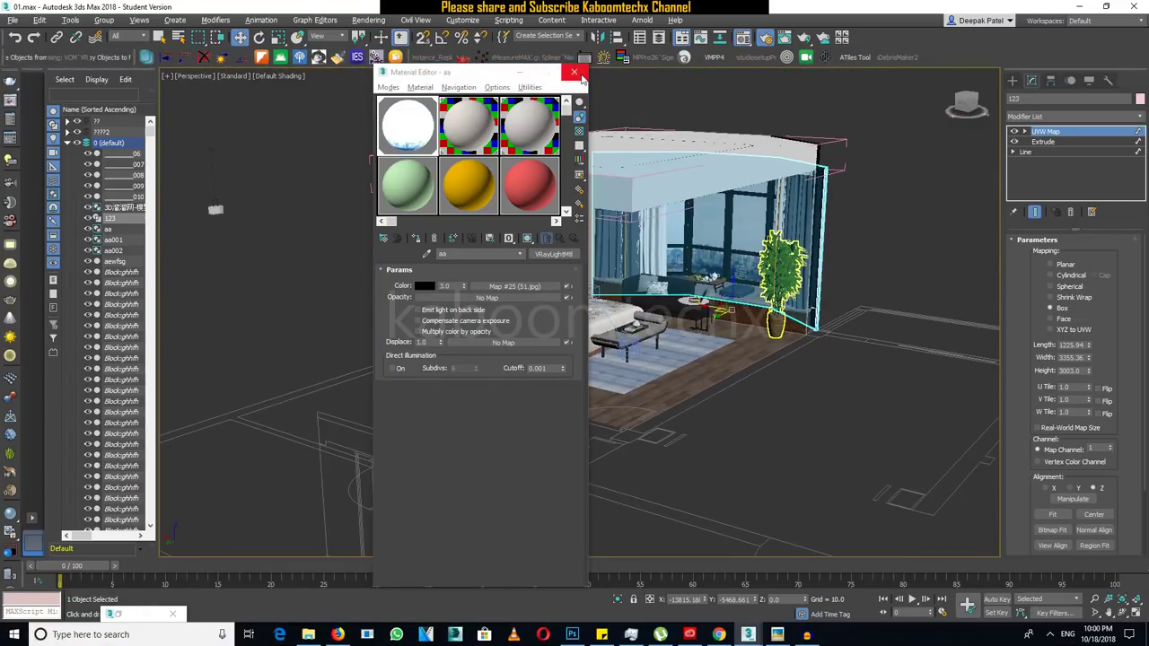
pyautogui.click(574, 72)
# Frame the selected window panel and orbit to face the room's glass city-view front.
pyautogui.moveTo(871, 250)
pyautogui.keyDown('alt'); pyautogui.mouseDown(button='middle')
pyautogui.moveTo(743, 279)
pyautogui.moveTo(815, 261)
pyautogui.mouseUp(button='middle'); pyautogui.keyUp('alt')
pyautogui.press('z')
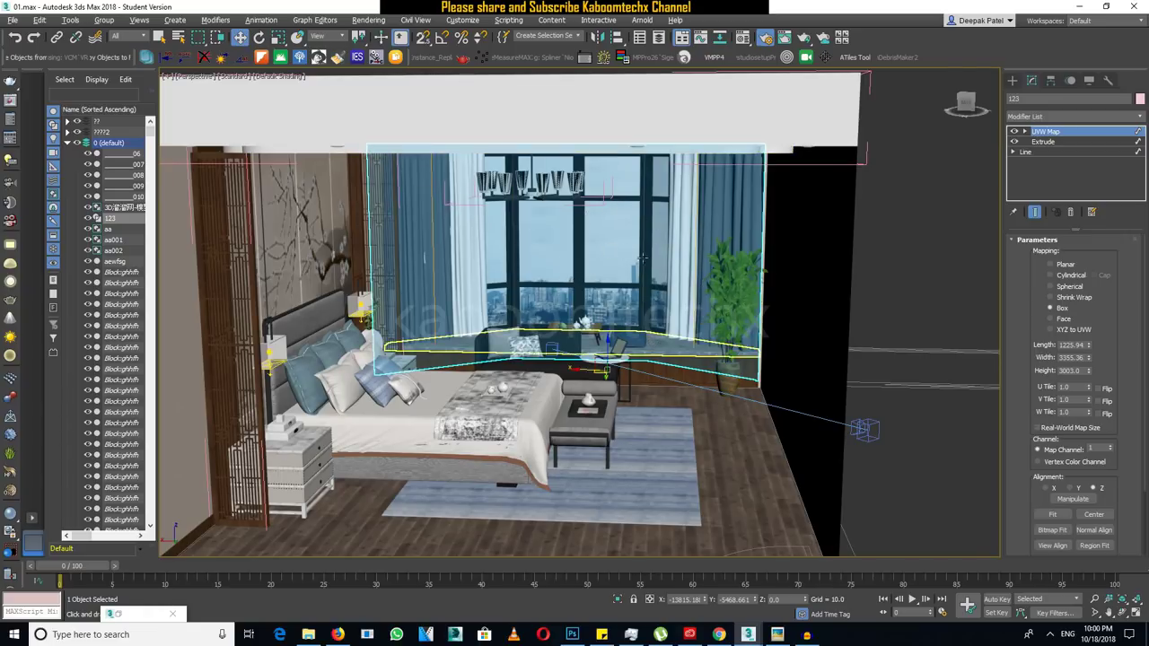
pyautogui.scroll(-4, 664, 278)
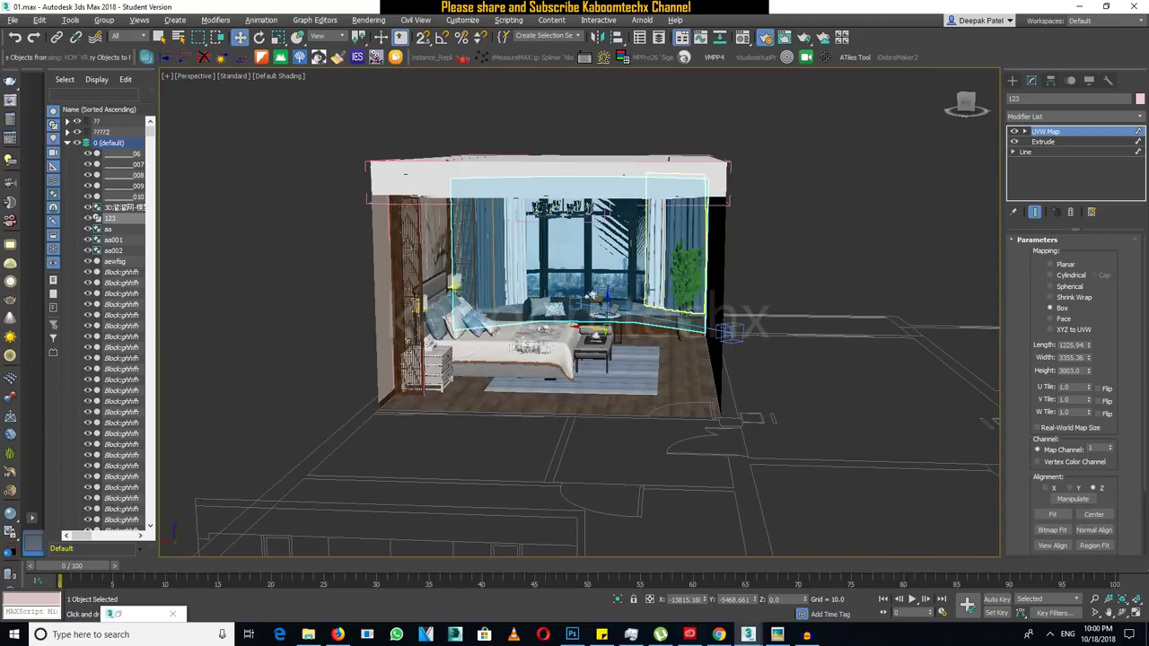
pyautogui.keyDown('alt'); pyautogui.moveTo(673, 251); pyautogui.dragTo(628, 376, button='middle'); pyautogui.keyUp('alt')
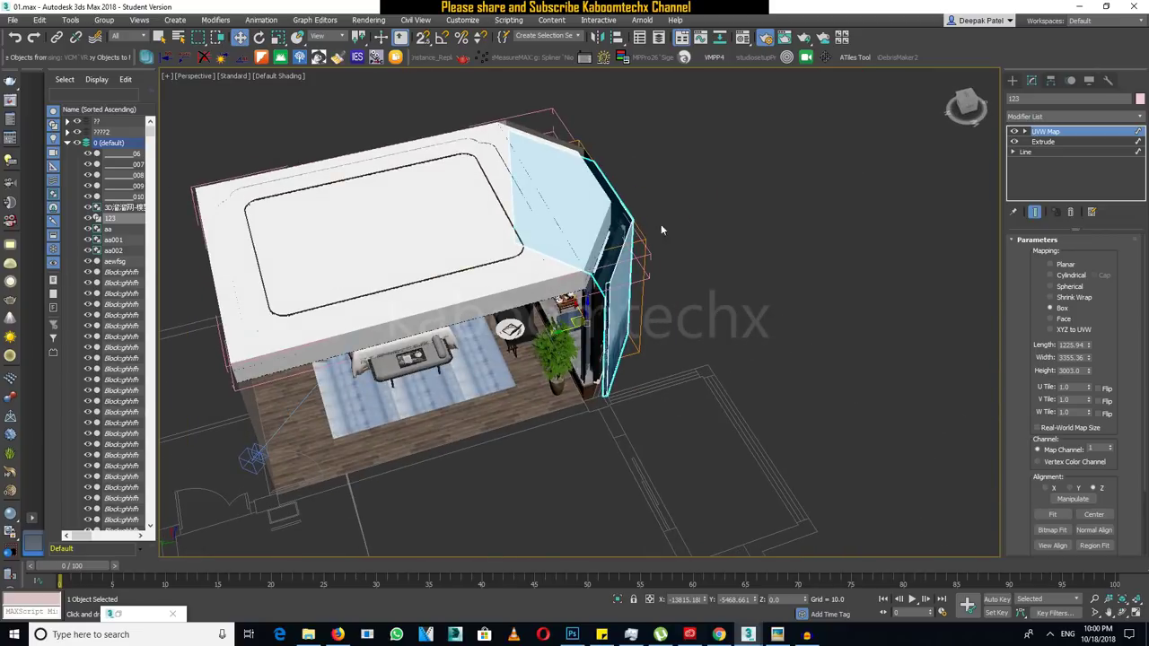
pyautogui.keyDown('alt'); pyautogui.moveTo(654, 267); pyautogui.dragTo(897, 143, button='middle'); pyautogui.keyUp('alt')
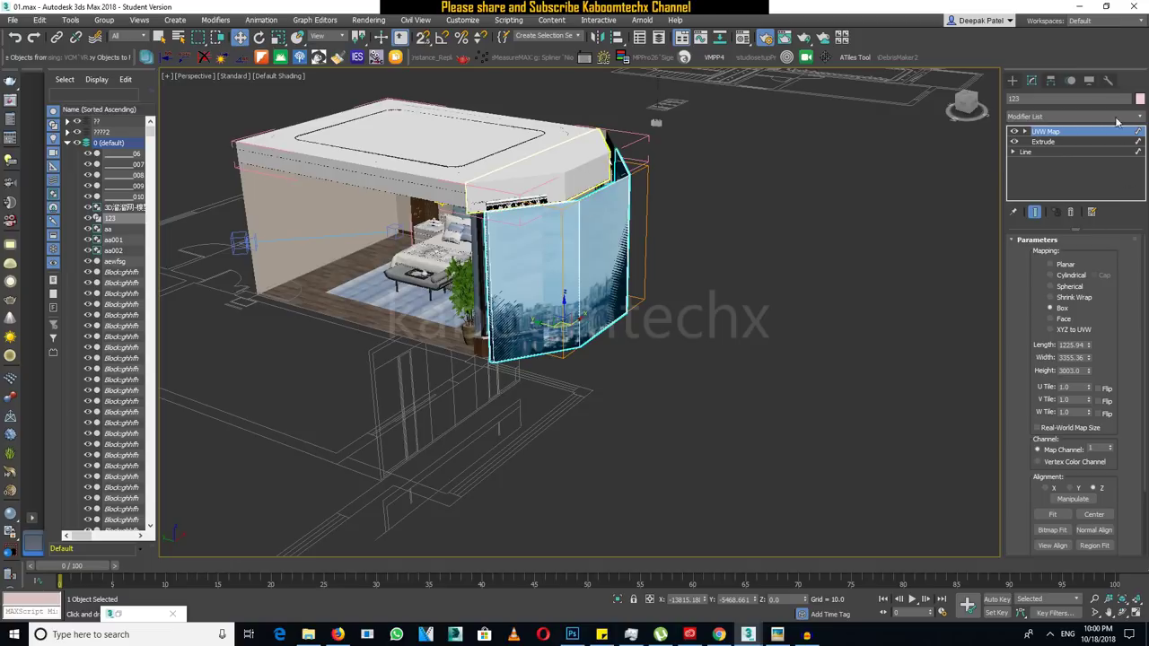
pyautogui.click(1009, 80)
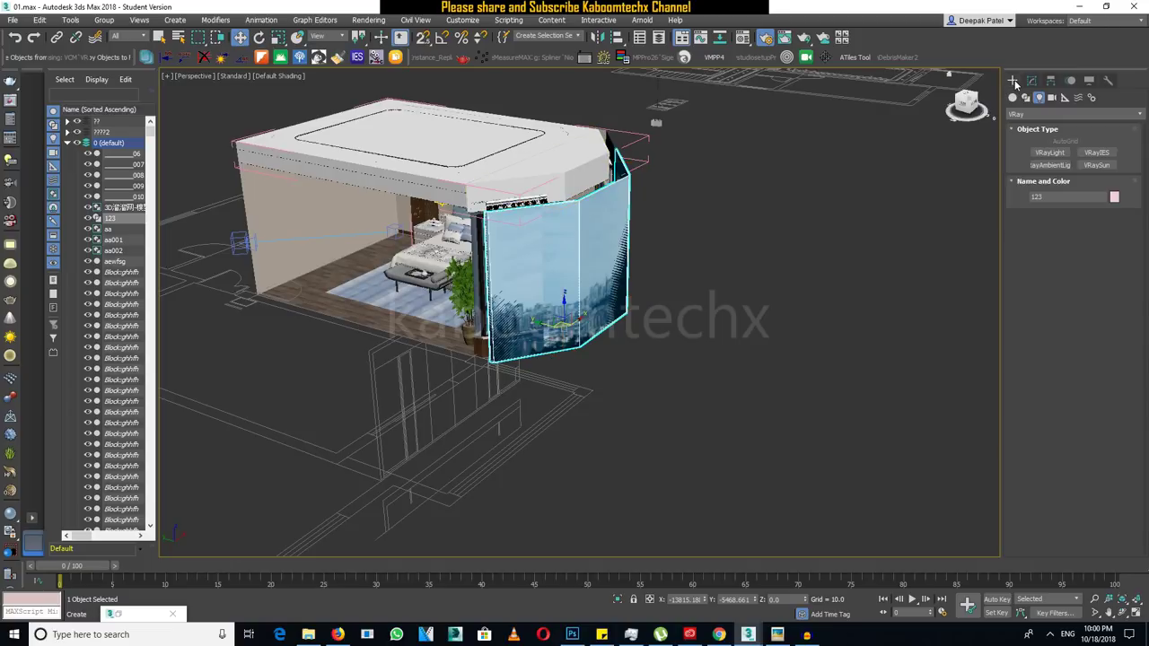
# Draw a VRayLight plane across the window opening in the wireframe Front view.
pyautogui.click(1056, 157)
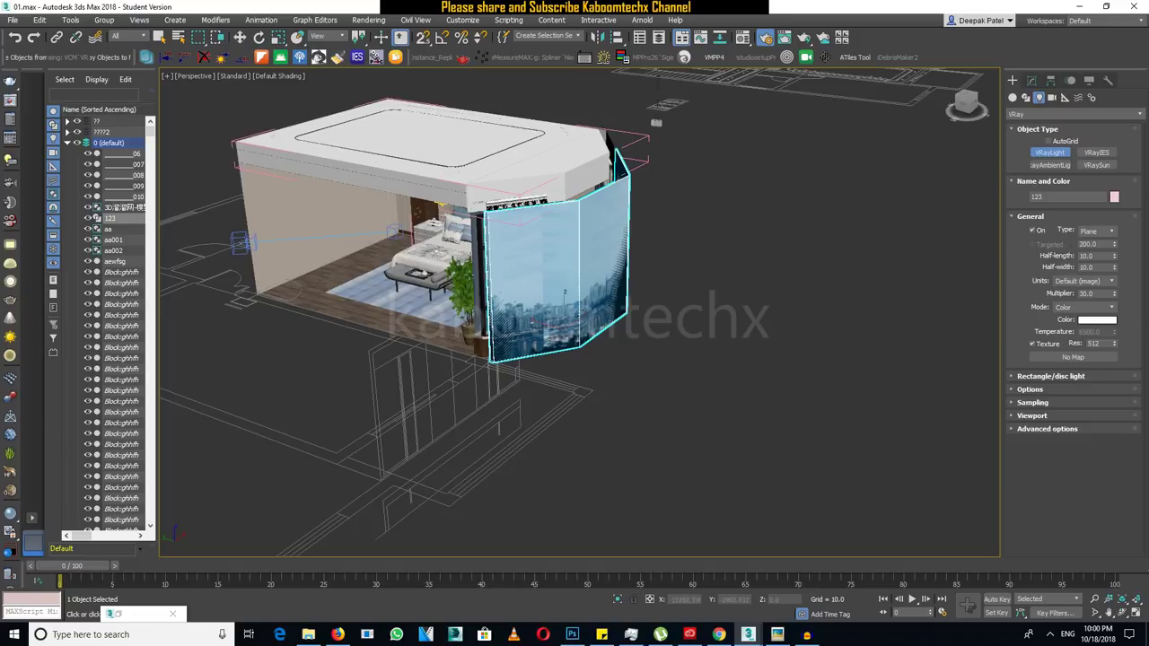
pyautogui.press('f')
pyautogui.scroll(-5, 548, 336)
pyautogui.moveTo(549, 326); pyautogui.dragTo(604, 306, button='middle')
pyautogui.press('F3')
pyautogui.scroll(3, 604, 306)
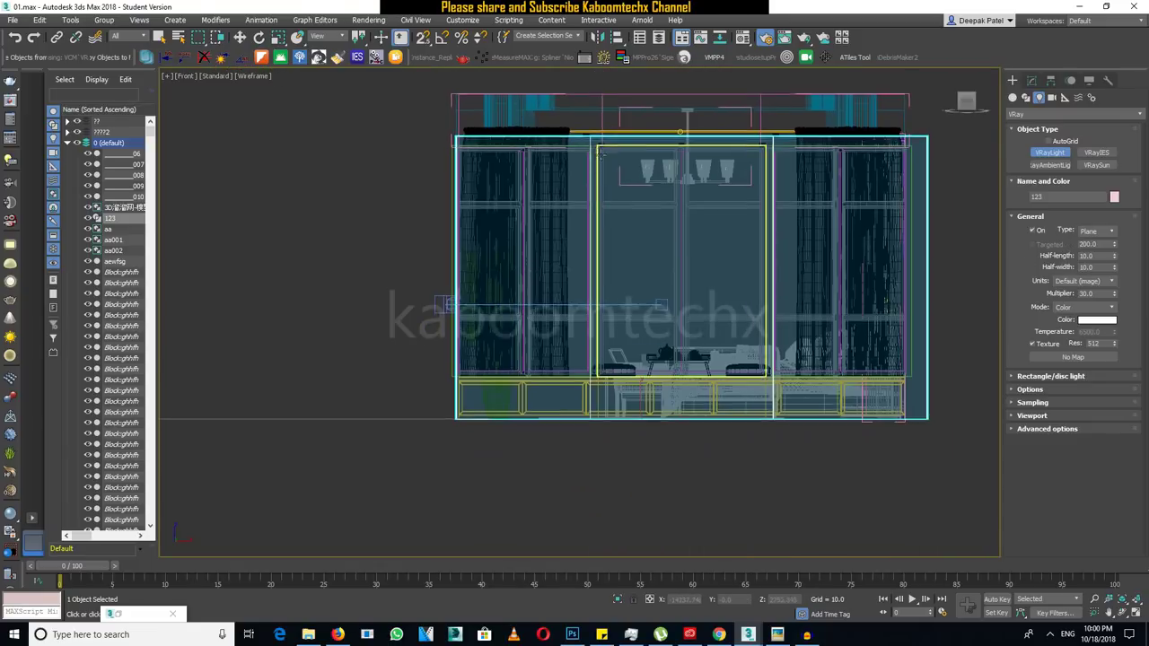
pyautogui.moveTo(599, 149); pyautogui.dragTo(770, 348)
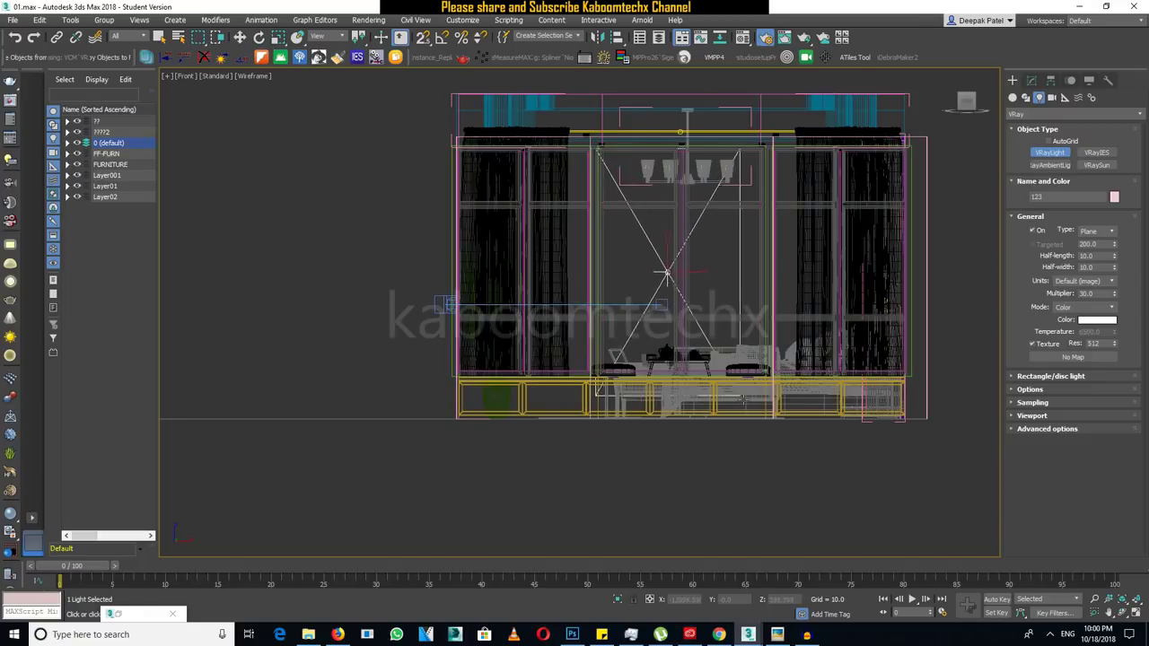
pyautogui.moveTo(764, 392); pyautogui.dragTo(768, 366)
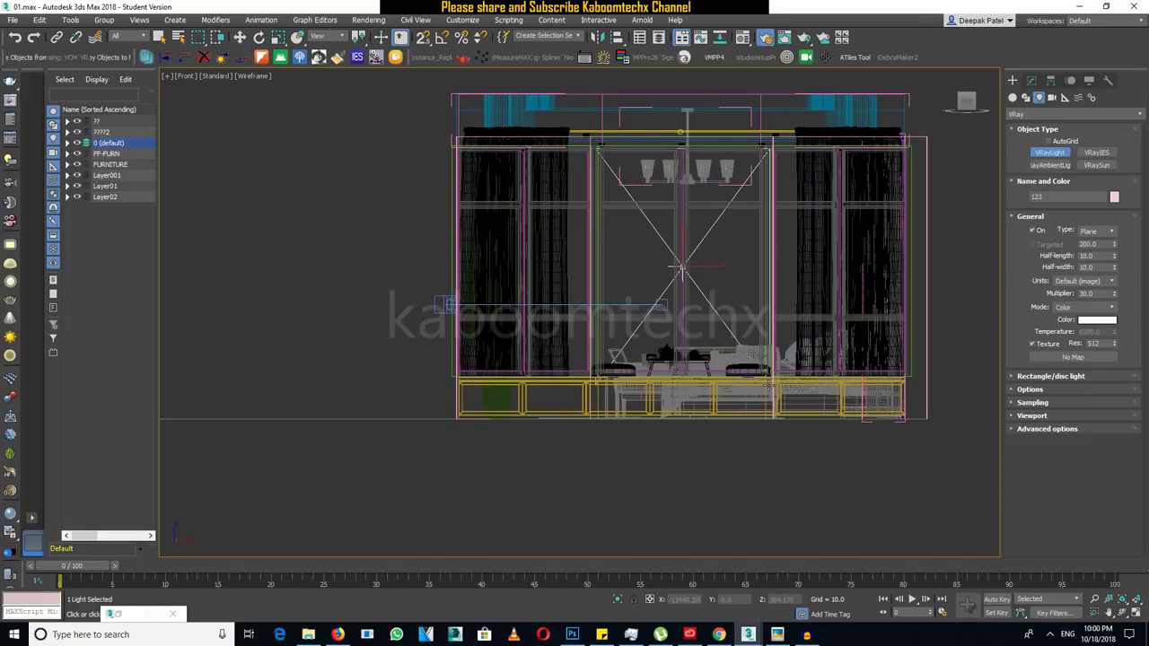
pyautogui.moveTo(769, 366); pyautogui.dragTo(768, 368)
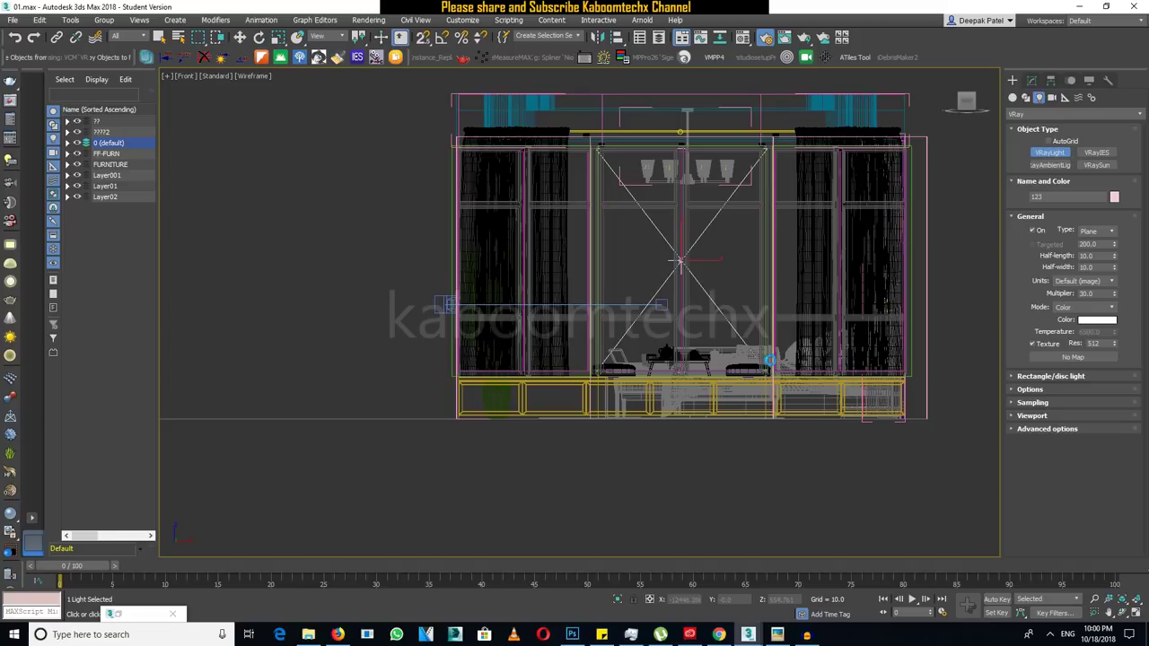
pyautogui.press('w')
# In Perspective view, move VRayLight002 toward the room's right-hand glass wall.
pyautogui.press('p')
pyautogui.keyDown('alt'); pyautogui.moveTo(558, 269); pyautogui.dragTo(453, 256, button='middle'); pyautogui.keyUp('alt')
pyautogui.moveTo(453, 256); pyautogui.dragTo(656, 314)
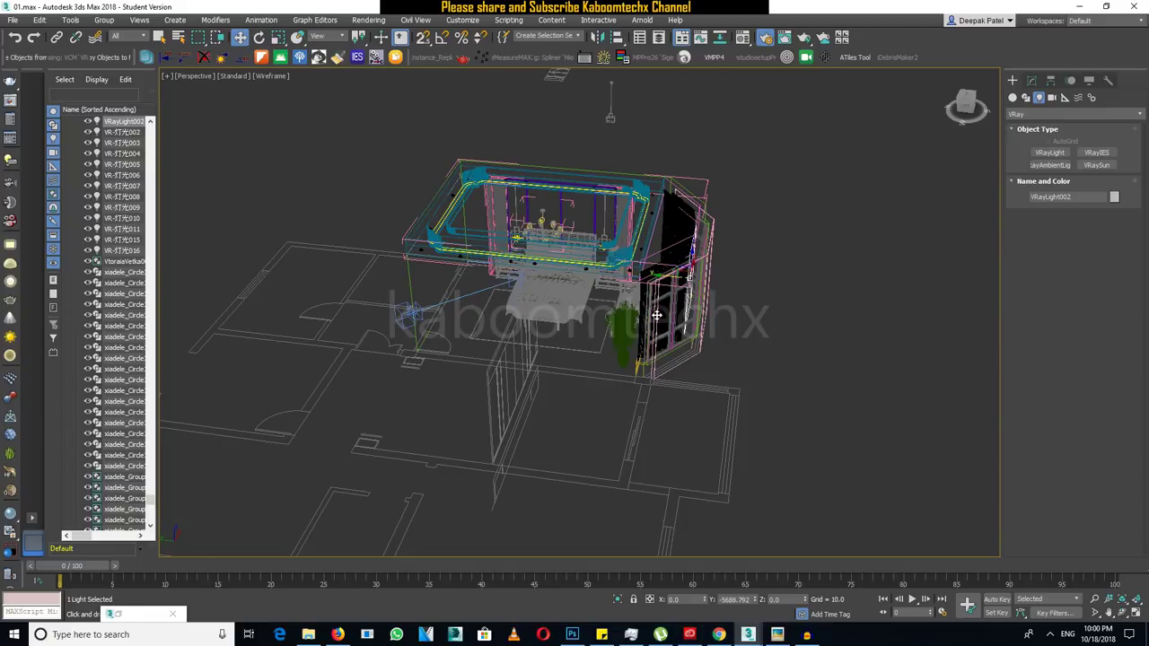
# Return to shaded display and slide VRayLight002 along the window wall onto the glass.
pyautogui.press('F3')
pyautogui.scroll(2, 700, 296)
pyautogui.scroll(2, 728, 285)
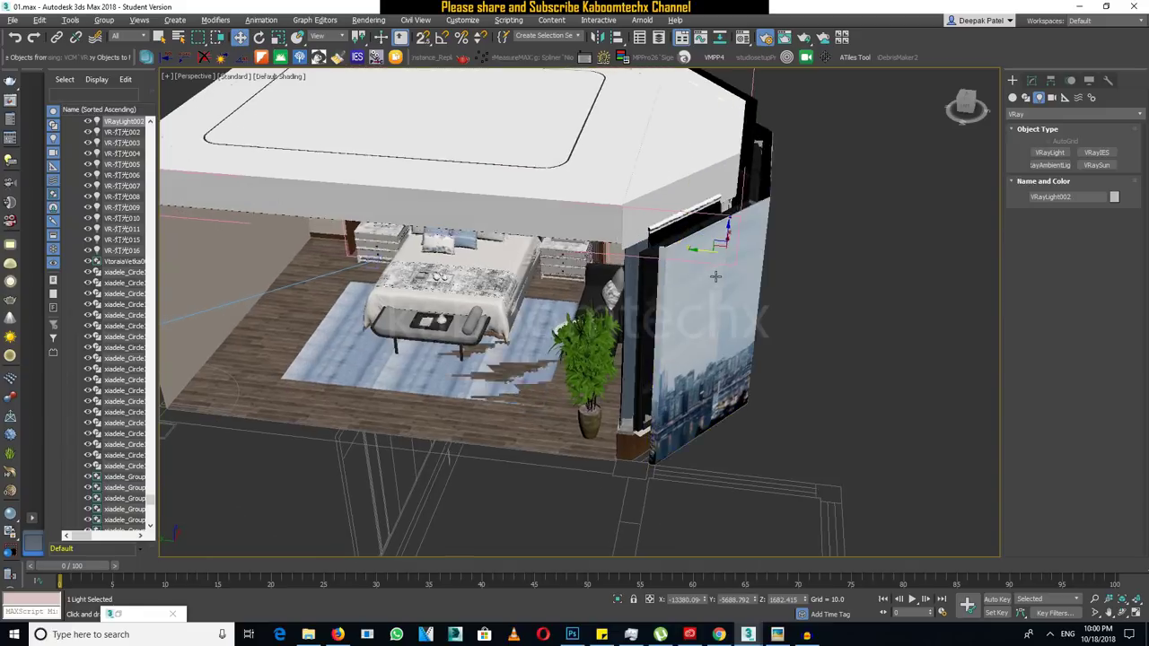
pyautogui.scroll(3, 727, 285)
pyautogui.moveTo(728, 286)
pyautogui.keyDown('alt'); pyautogui.mouseDown(button='middle')
pyautogui.moveTo(790, 228)
pyautogui.moveTo(686, 276)
pyautogui.mouseUp(button='middle'); pyautogui.keyUp('alt')
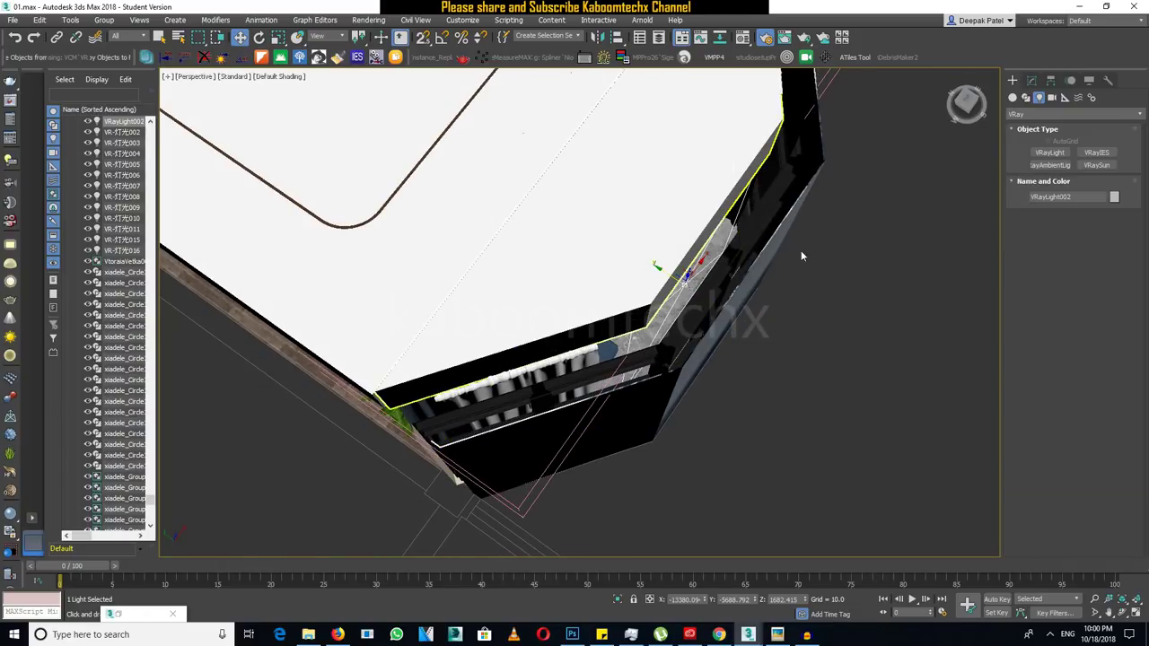
pyautogui.moveTo(680, 278)
pyautogui.mouseDown()
pyautogui.moveTo(703, 298)
pyautogui.moveTo(697, 308)
pyautogui.mouseUp()
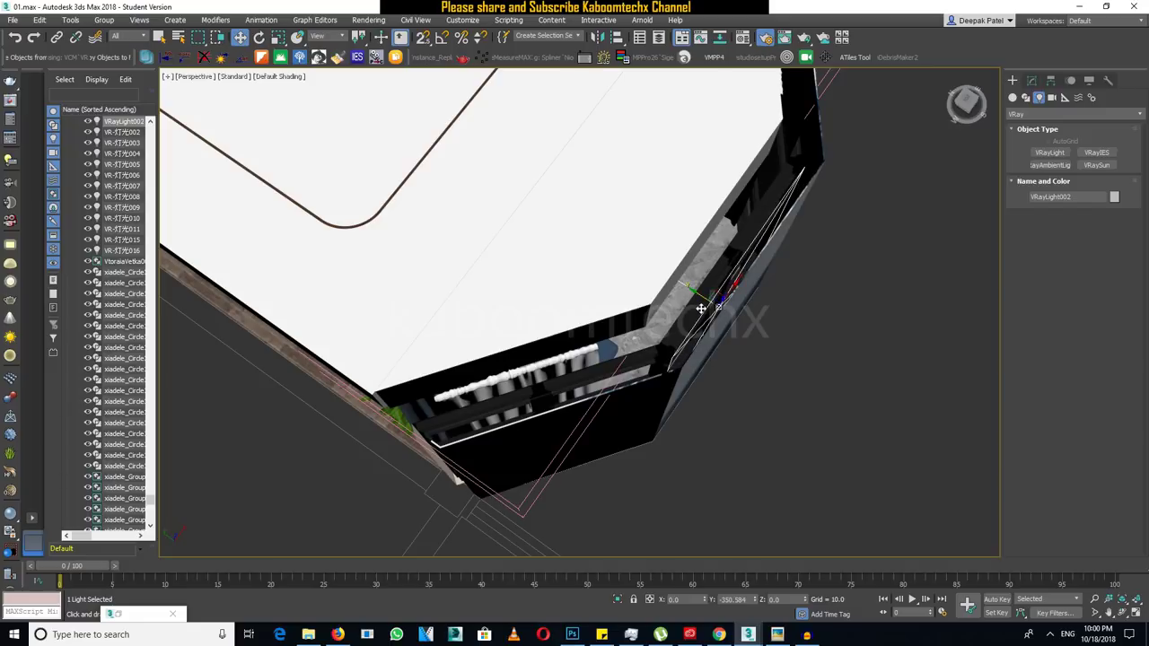
# Make VRayLight002 invisible, turn off Affect reflections, and set its multiplier to 5.
pyautogui.click(1031, 81)
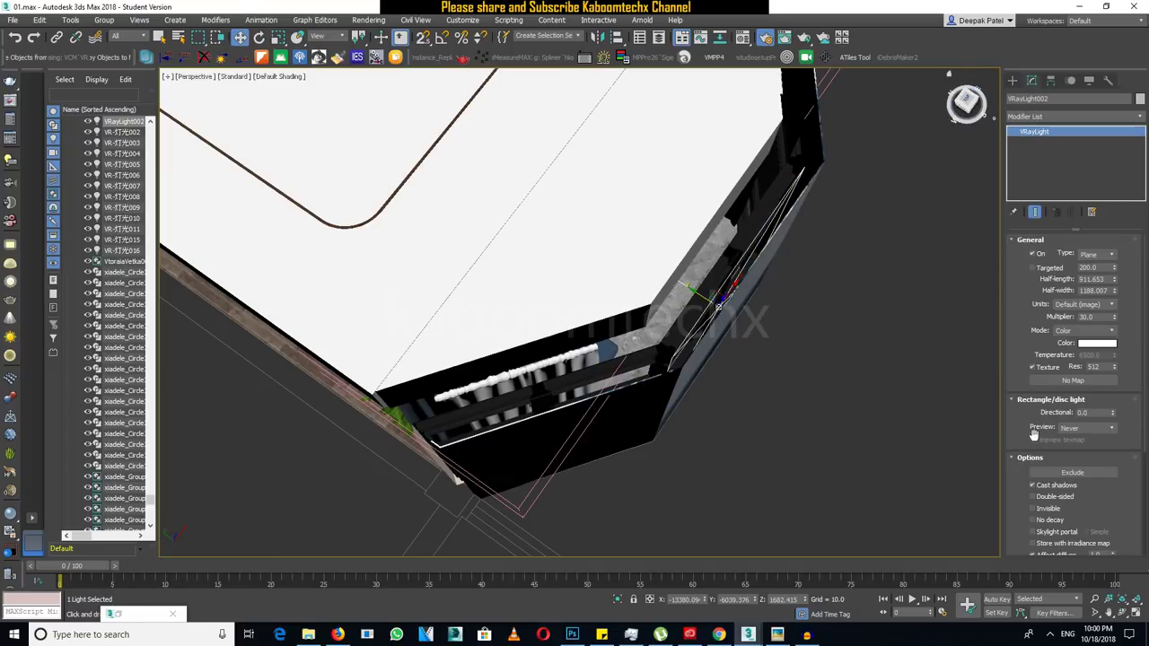
pyautogui.moveTo(1033, 435); pyautogui.dragTo(1065, 283)
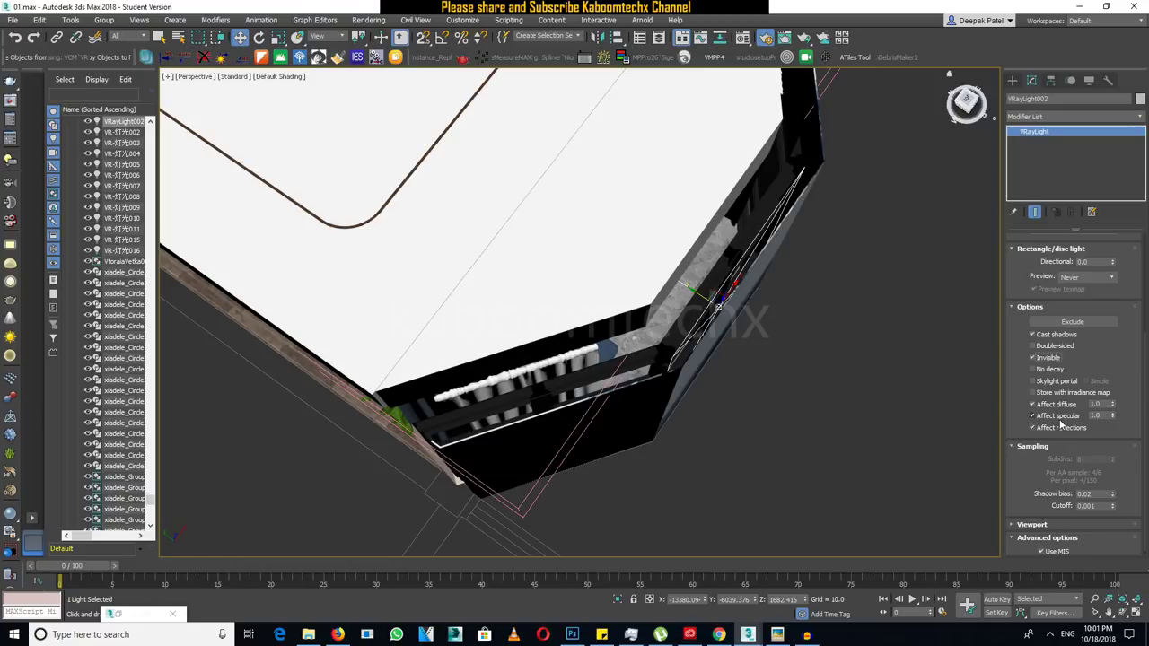
pyautogui.click(948, 74)
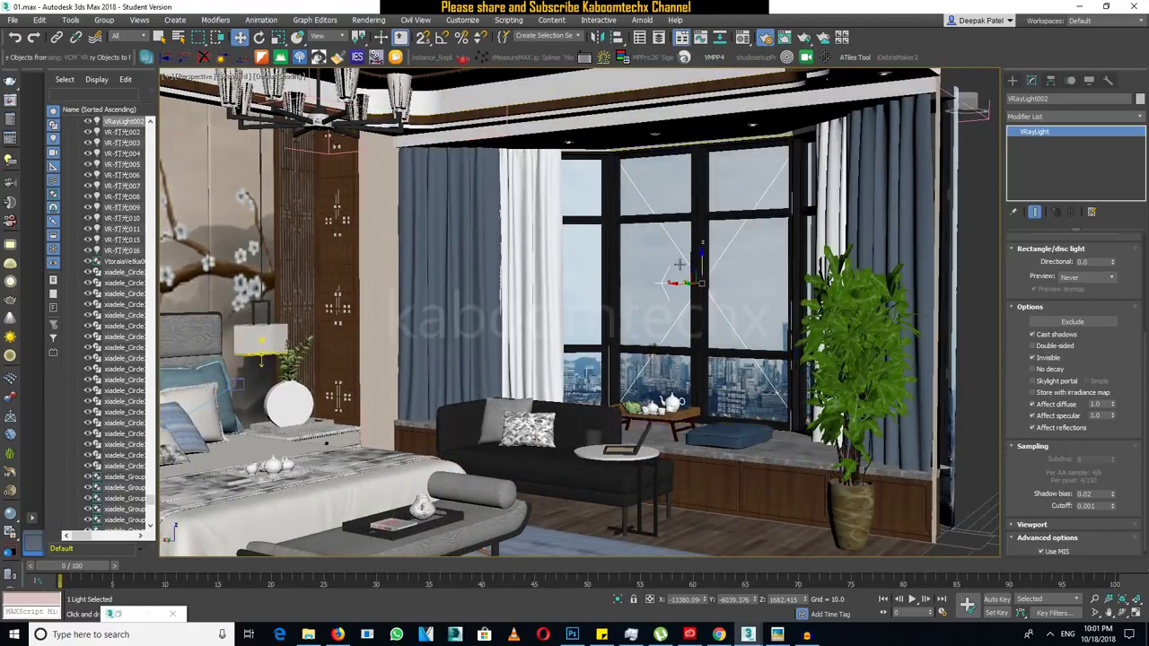
pyautogui.click(1080, 431)
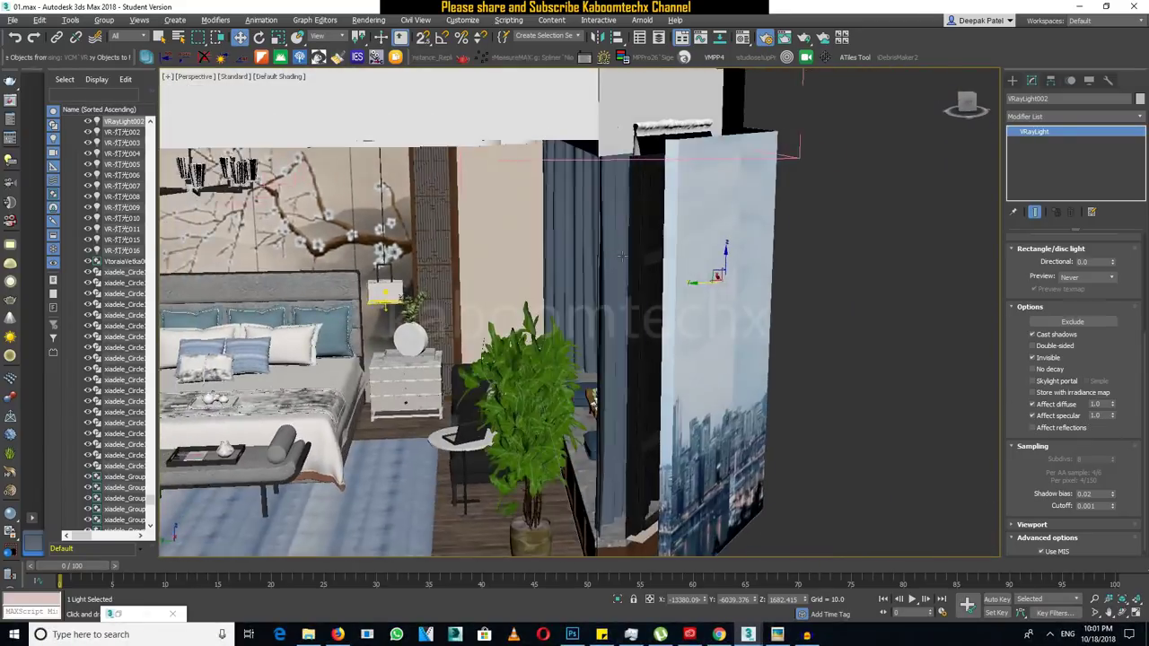
pyautogui.moveTo(597, 260)
pyautogui.keyDown('alt'); pyautogui.mouseDown(button='middle')
pyautogui.moveTo(595, 249)
pyautogui.moveTo(592, 278)
pyautogui.moveTo(665, 314)
pyautogui.moveTo(525, 357)
pyautogui.moveTo(690, 420)
pyautogui.mouseUp(button='middle'); pyautogui.keyUp('alt')
pyautogui.scroll(3, 592, 277)
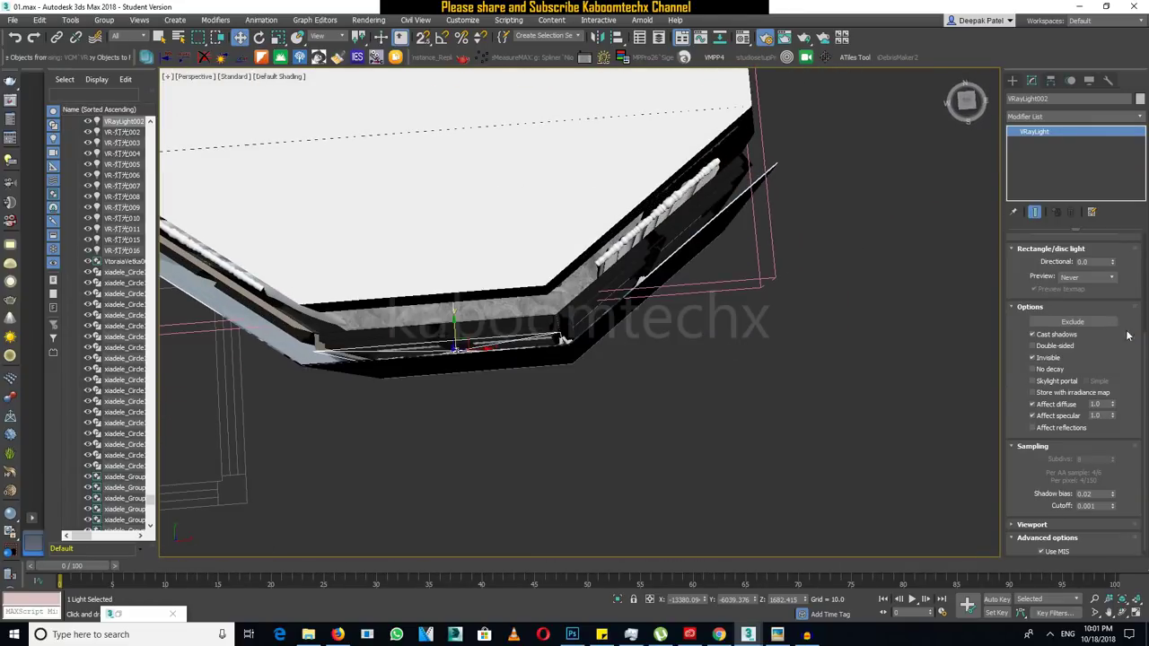
pyautogui.moveTo(1128, 277); pyautogui.dragTo(1117, 430)
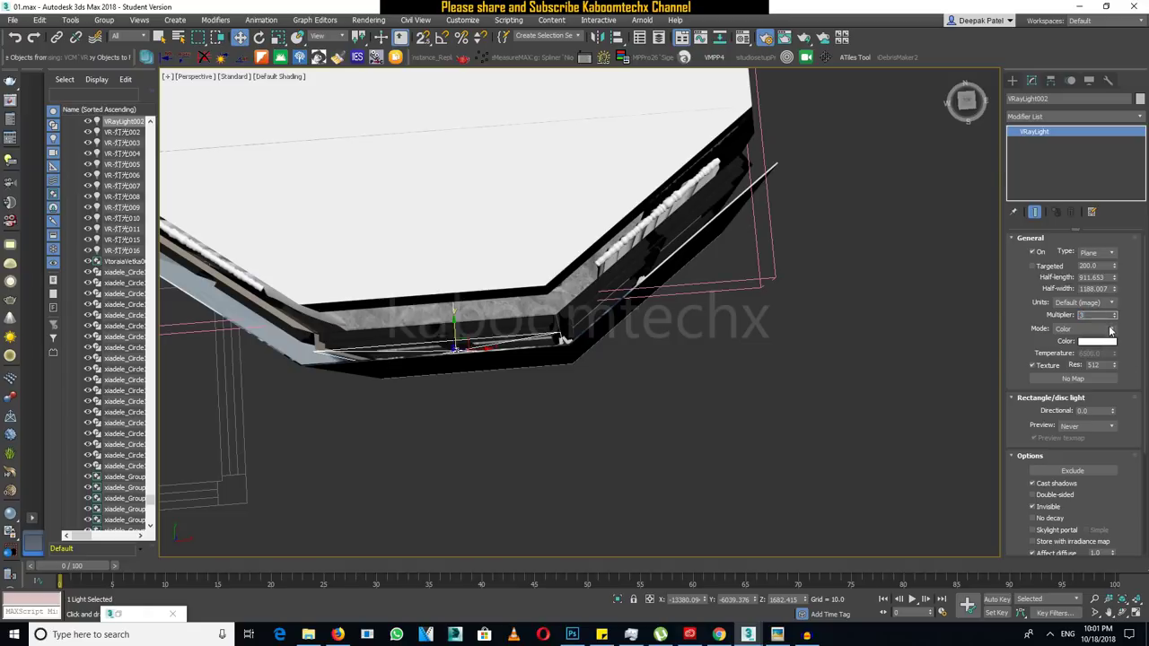
# Switch VRayLight002's colour mode to Temperature at 7000, then orbit to view the ceiling.
pyautogui.click(1115, 333)
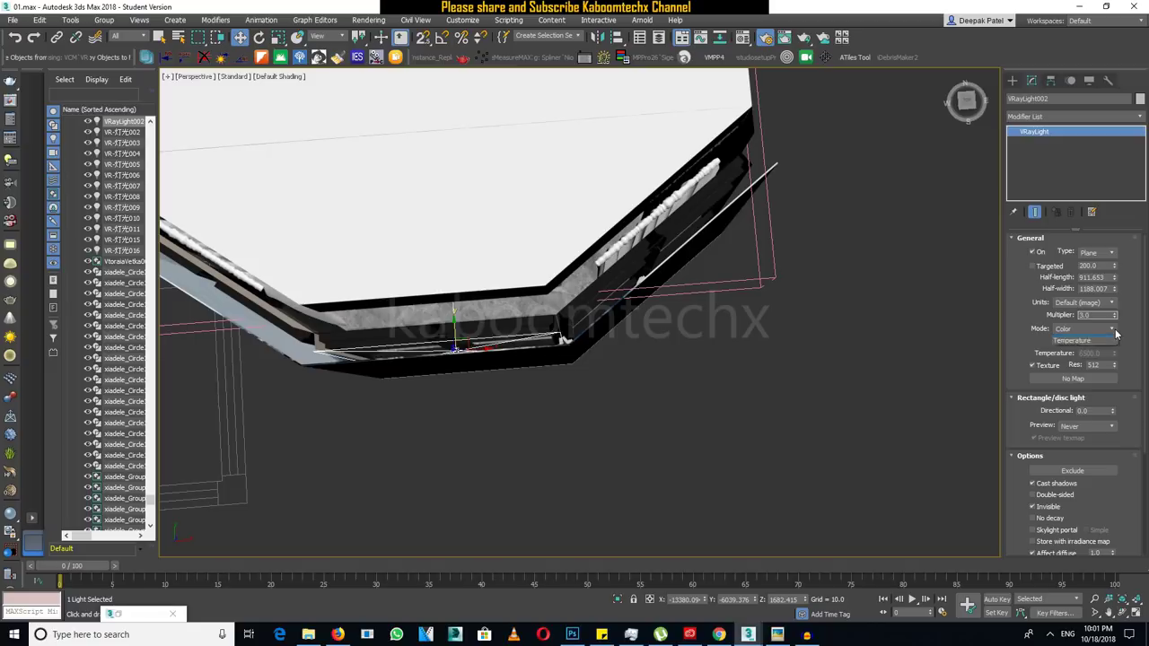
pyautogui.click(1093, 348)
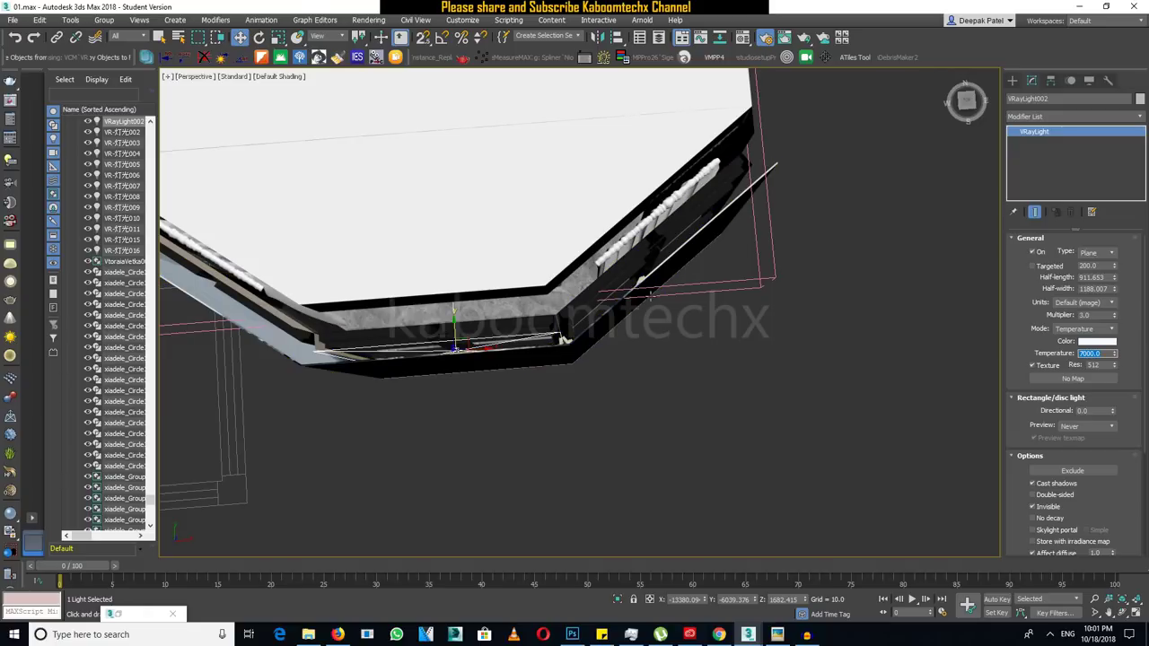
pyautogui.scroll(-3, 718, 260)
pyautogui.moveTo(681, 274)
pyautogui.keyDown('alt'); pyautogui.mouseDown(button='middle')
pyautogui.moveTo(690, 256)
pyautogui.moveTo(691, 277)
pyautogui.mouseUp(button='middle'); pyautogui.keyUp('alt')
pyautogui.scroll(2, 691, 281)
pyautogui.scroll(1, 691, 282)
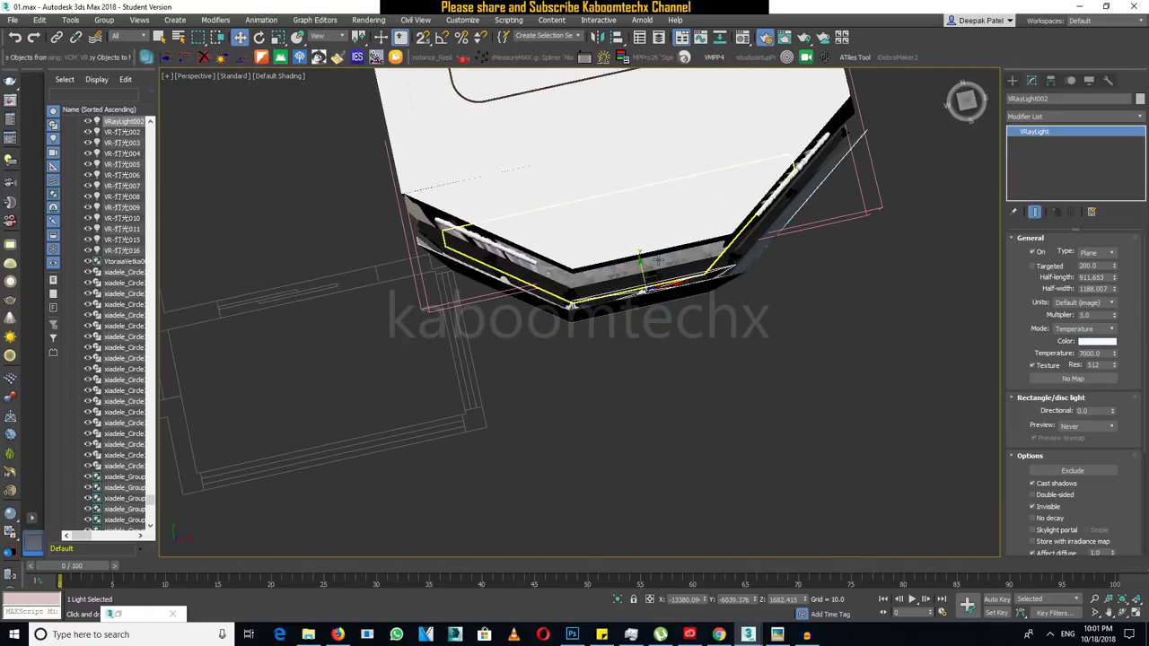
pyautogui.scroll(1, 691, 281)
pyautogui.keyDown('alt'); pyautogui.moveTo(650, 269); pyautogui.dragTo(659, 269, button='middle'); pyautogui.keyUp('alt')
# In Top view, clone the cove light as an instance onto the angled ceiling edge.
pyautogui.press('t')
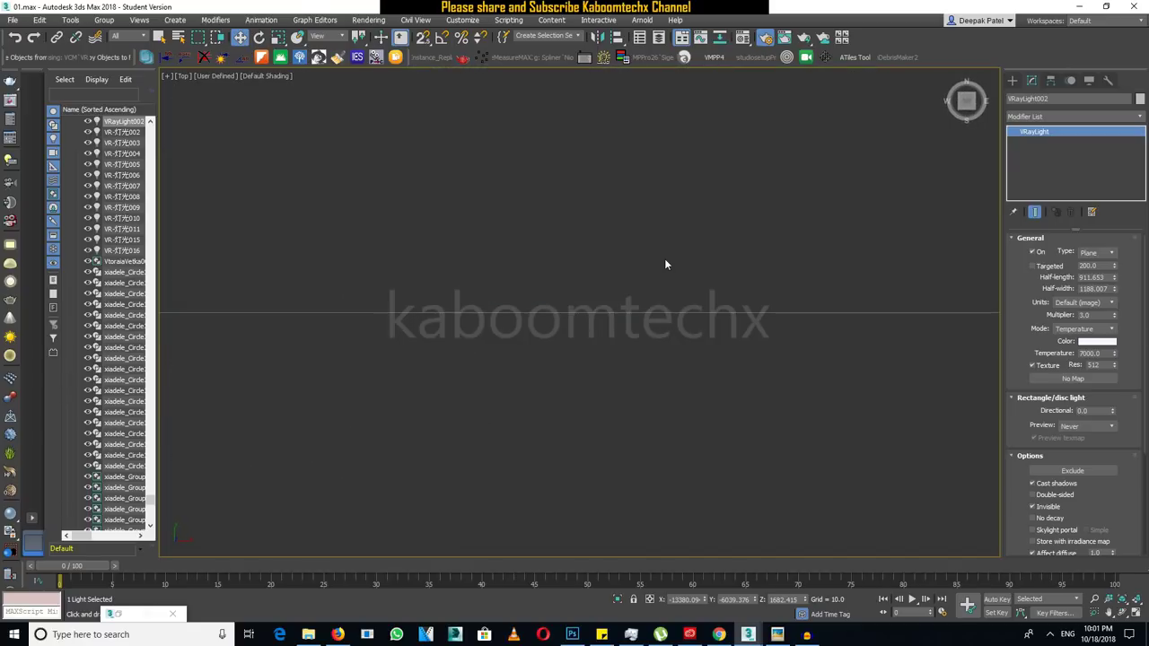
pyautogui.scroll(-5, 670, 250)
pyautogui.scroll(-2, 673, 269)
pyautogui.scroll(2, 676, 276)
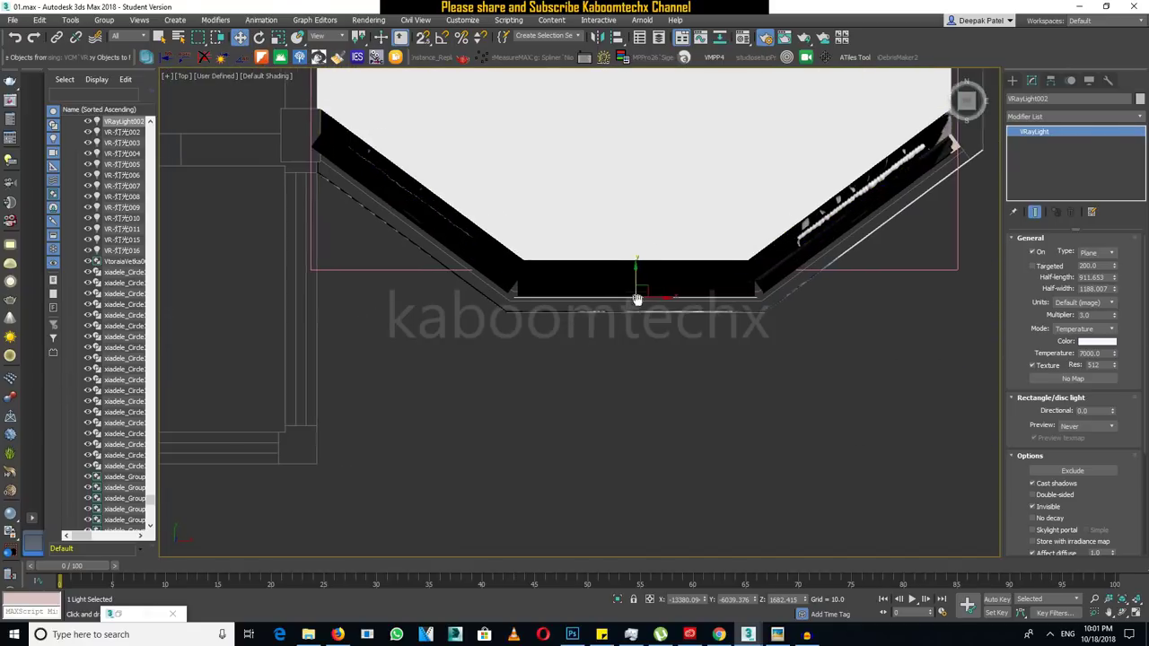
pyautogui.scroll(1, 676, 277)
pyautogui.moveTo(518, 229); pyautogui.dragTo(544, 231, button='middle')
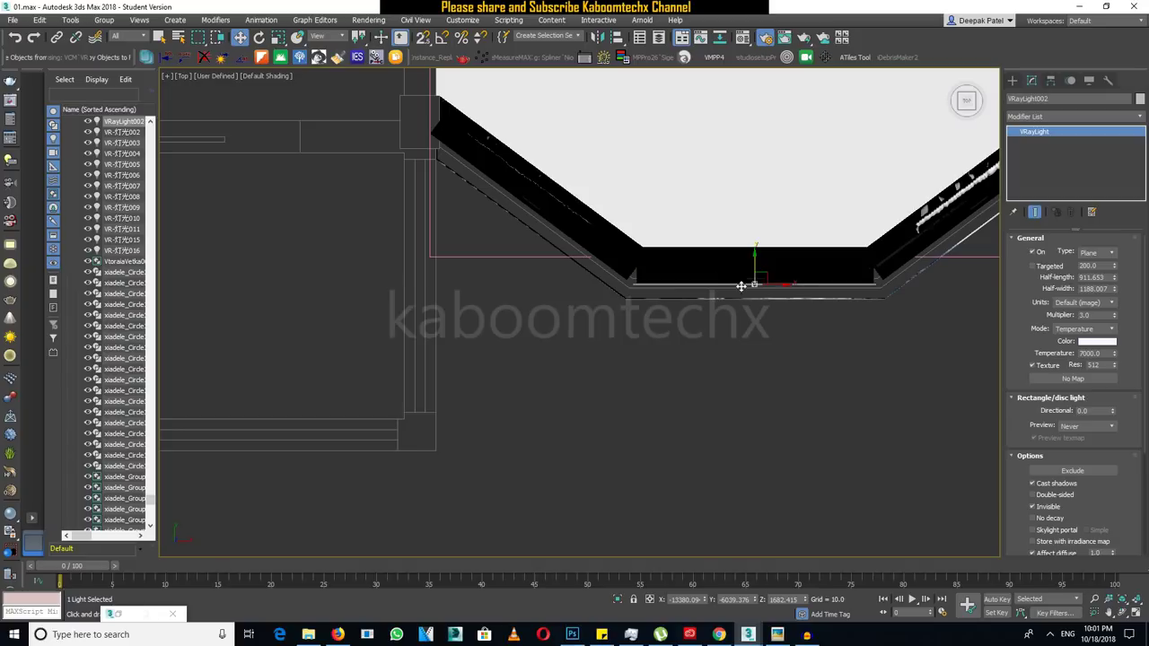
pyautogui.keyDown('shift'); pyautogui.moveTo(762, 269); pyautogui.dragTo(518, 205); pyautogui.keyUp('shift')
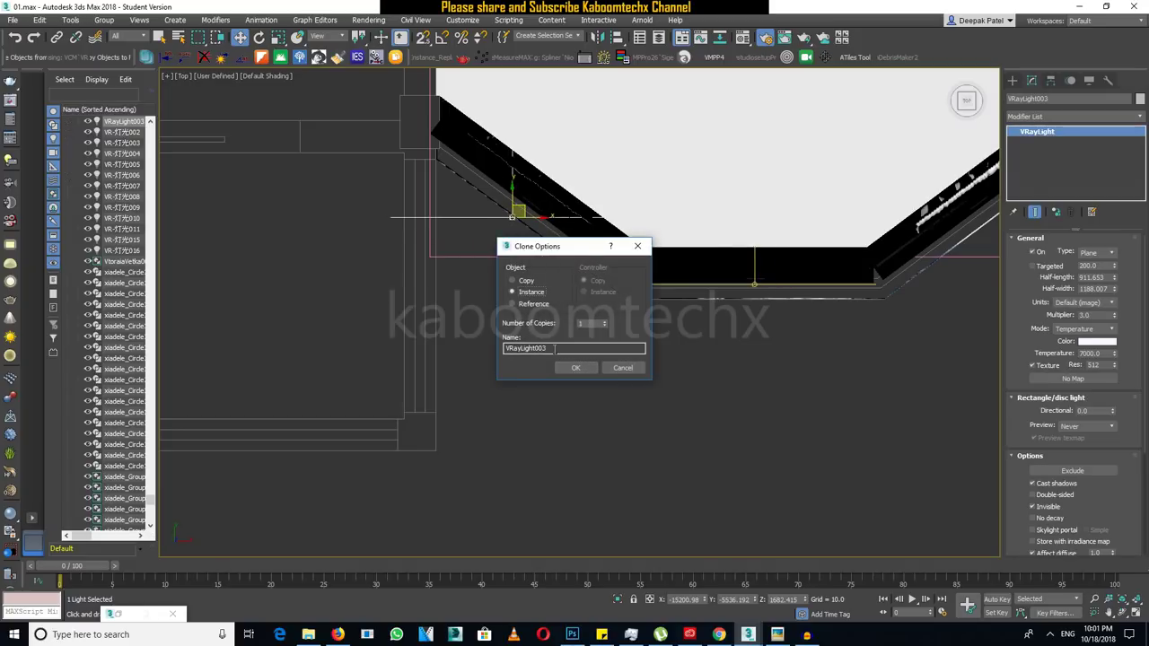
pyautogui.click(566, 367)
# Rotate the copied light to match the slanted edge and slide it along the left cove slope.
pyautogui.click(259, 36)
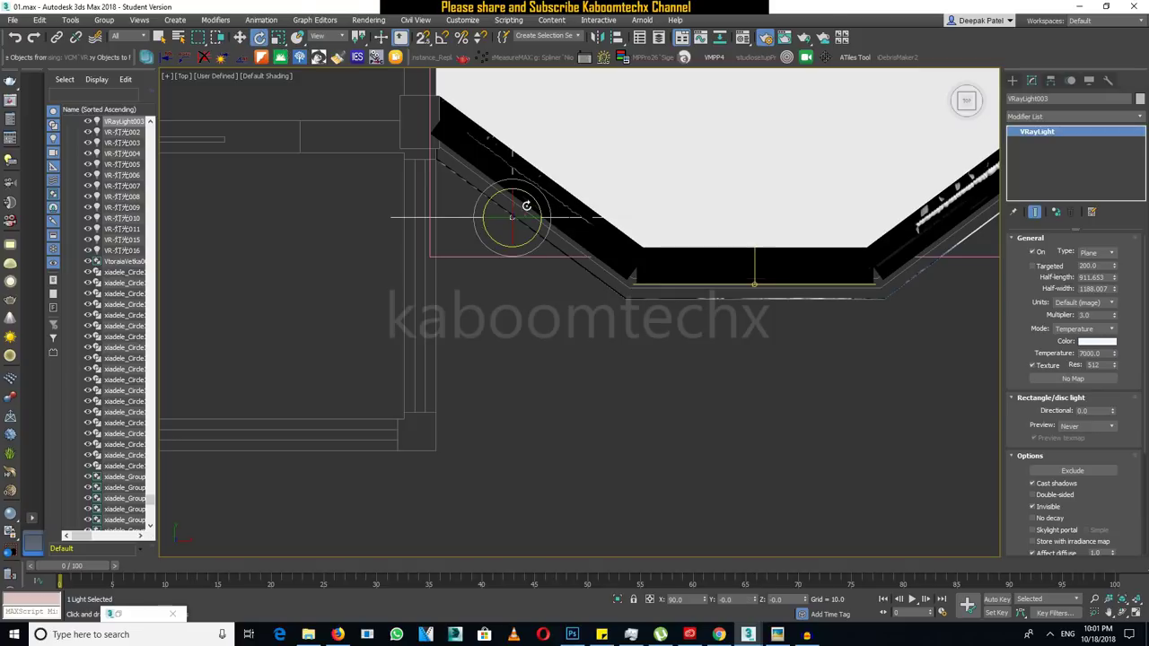
pyautogui.moveTo(536, 195); pyautogui.dragTo(552, 248)
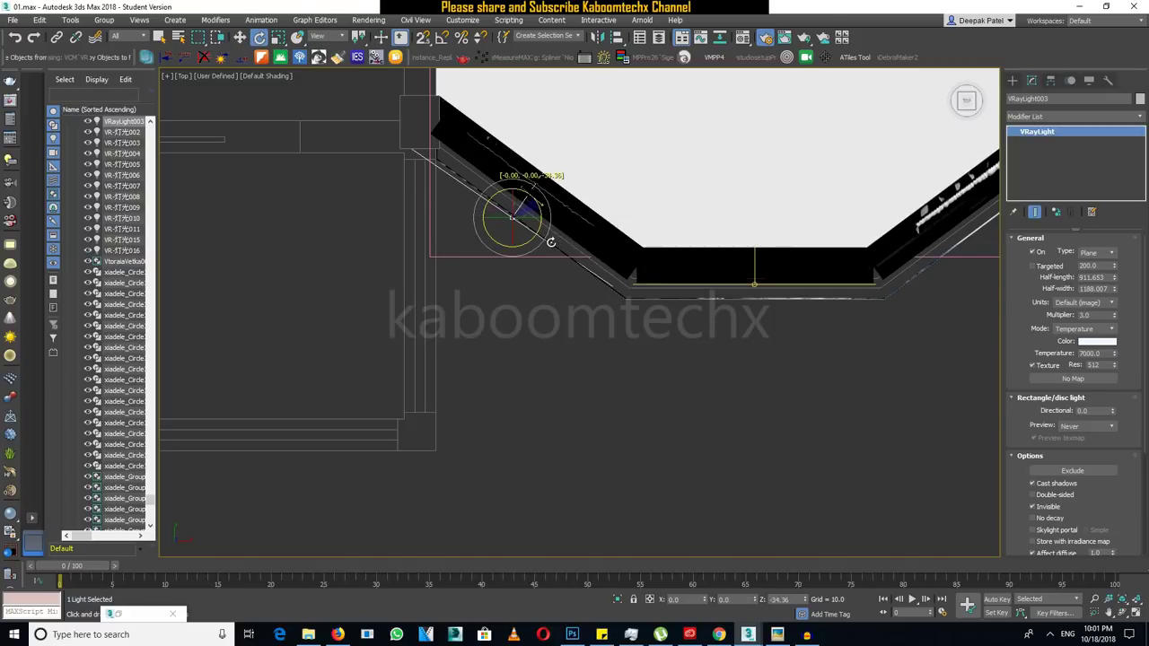
pyautogui.moveTo(552, 247)
pyautogui.mouseDown()
pyautogui.moveTo(556, 231)
pyautogui.moveTo(555, 241)
pyautogui.mouseUp()
pyautogui.click(239, 37)
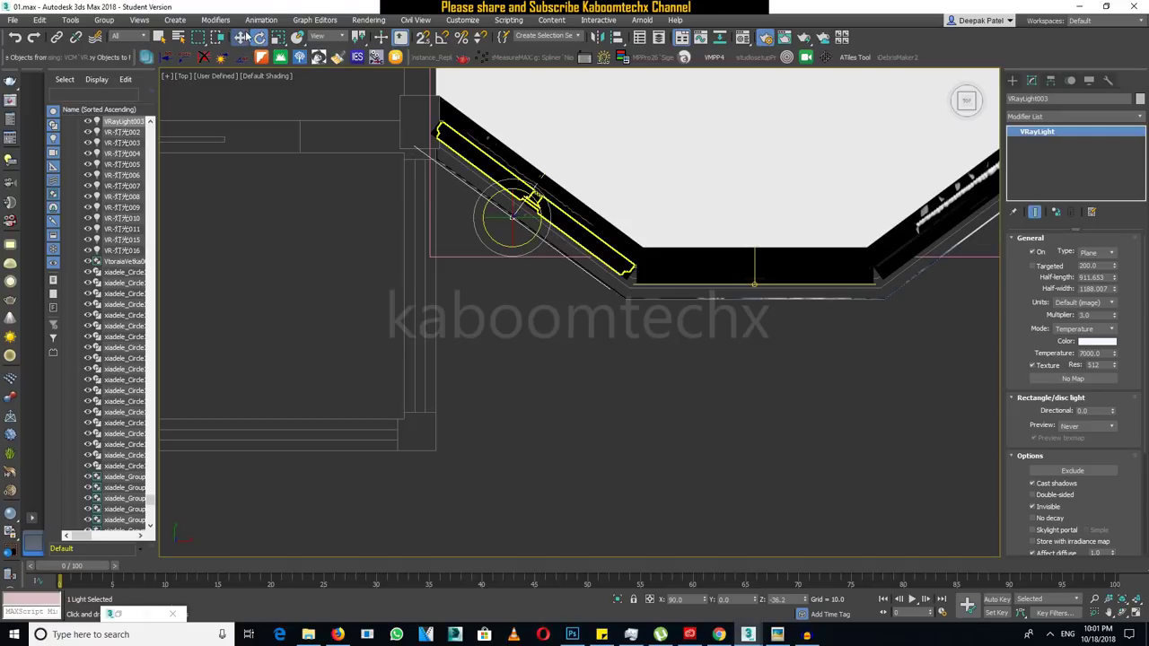
pyautogui.moveTo(524, 210); pyautogui.dragTo(546, 205)
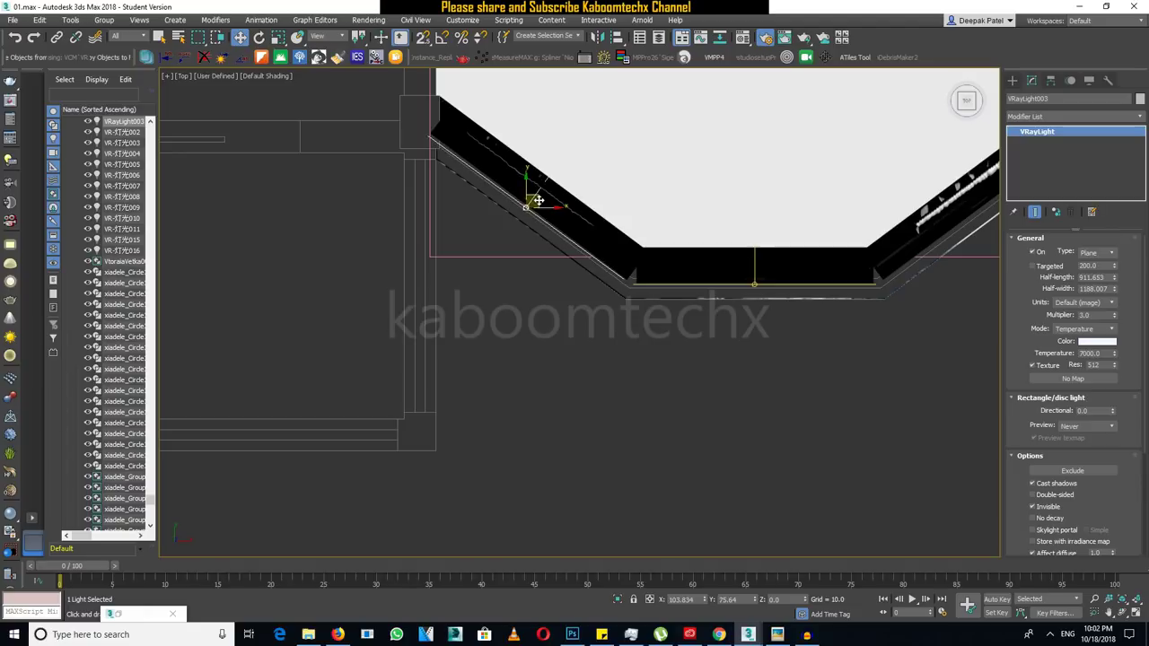
pyautogui.scroll(2, 535, 225)
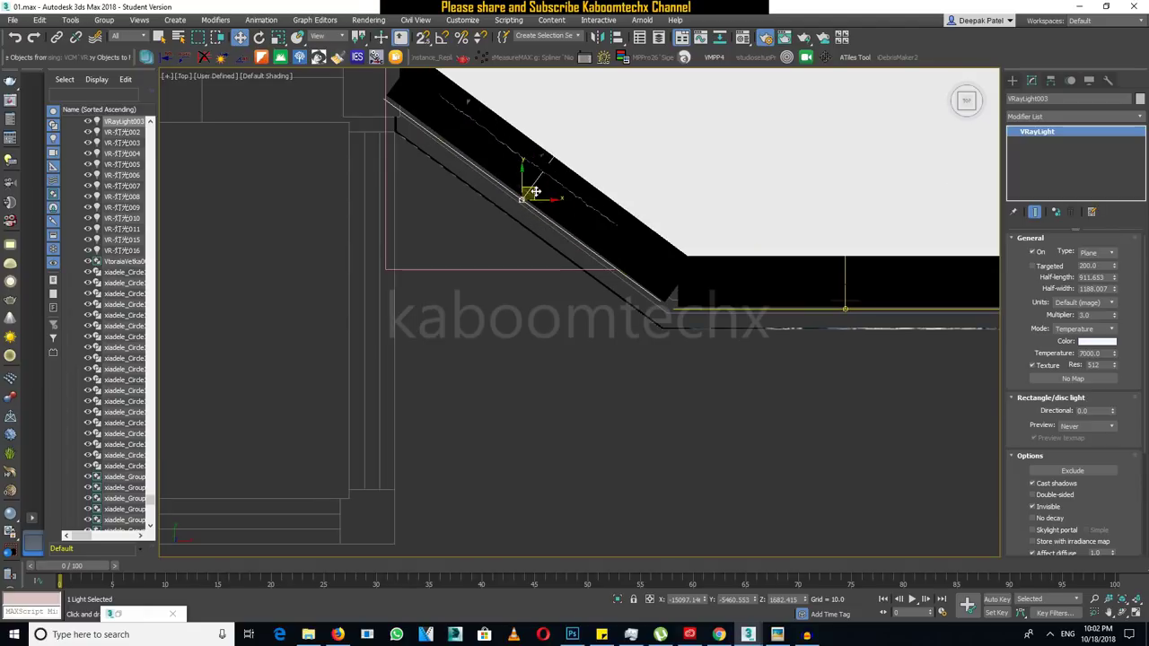
pyautogui.moveTo(535, 194); pyautogui.dragTo(541, 195)
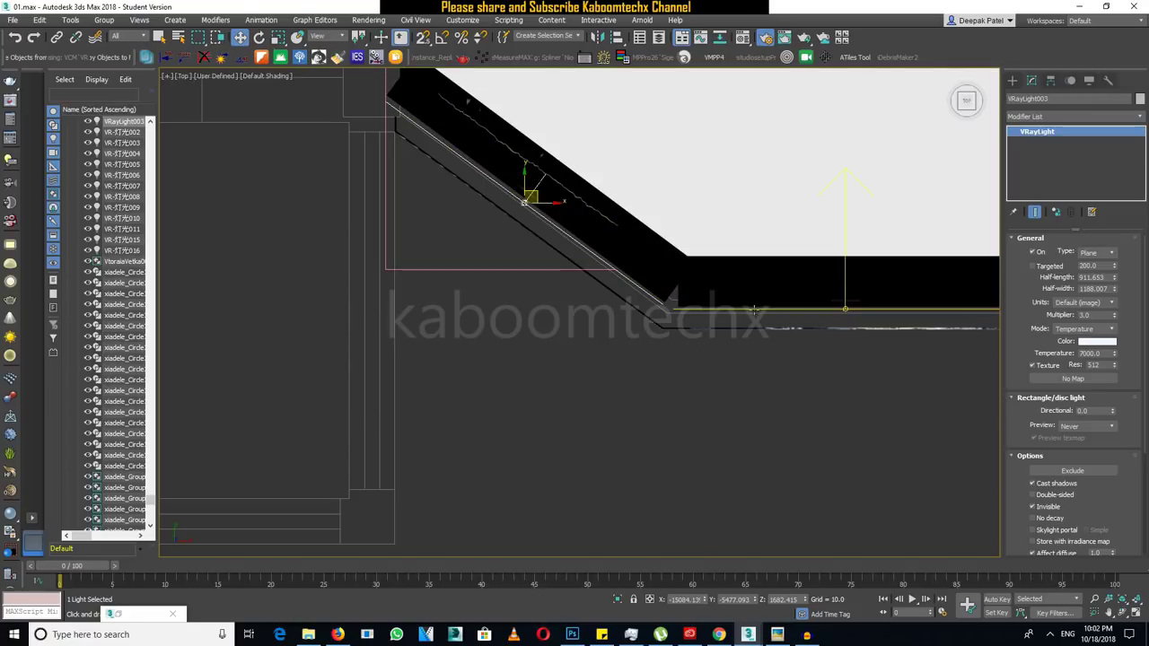
pyautogui.scroll(-2, 754, 310)
pyautogui.scroll(-1, 754, 309)
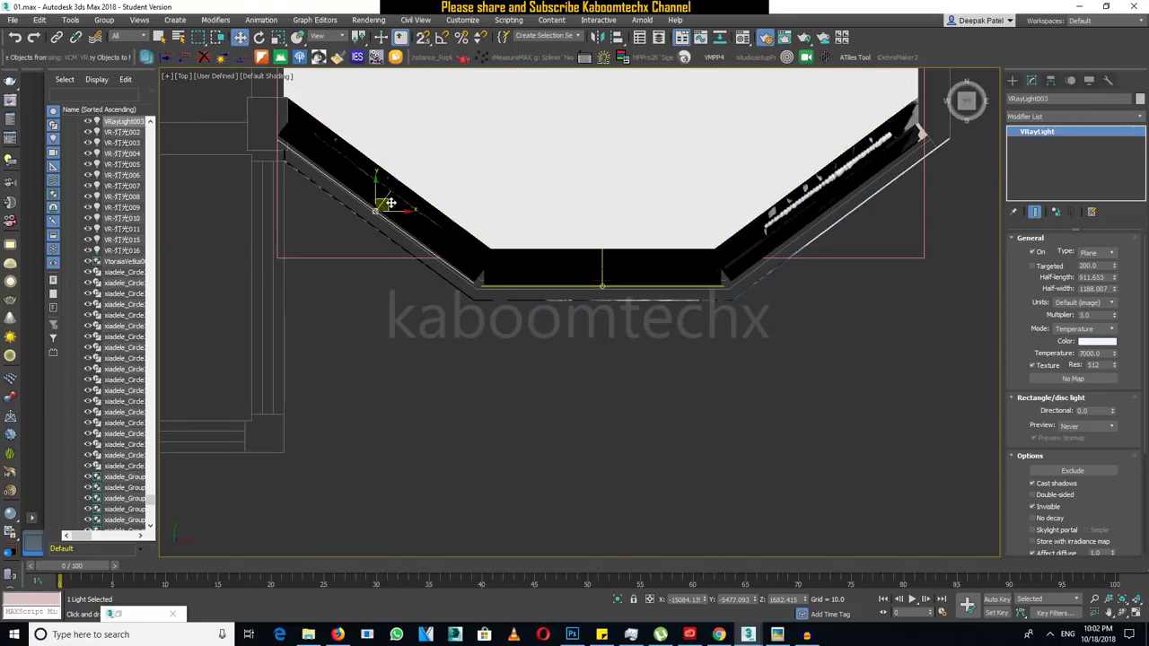
# Clone the light as an instance onto the cove's right slope and rotate it to follow the slope.
pyautogui.keyDown('shift'); pyautogui.moveTo(391, 201); pyautogui.dragTo(843, 204); pyautogui.keyUp('shift')
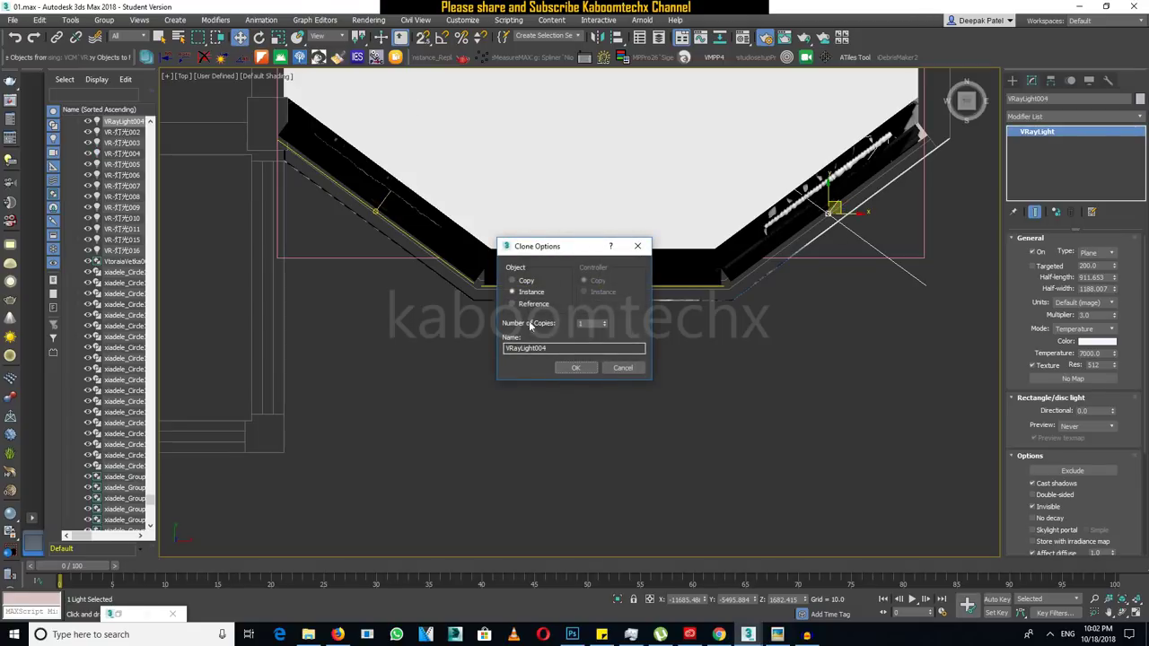
pyautogui.click(576, 367)
pyautogui.press('e')
pyautogui.moveTo(823, 222); pyautogui.dragTo(725, 240, button='middle')
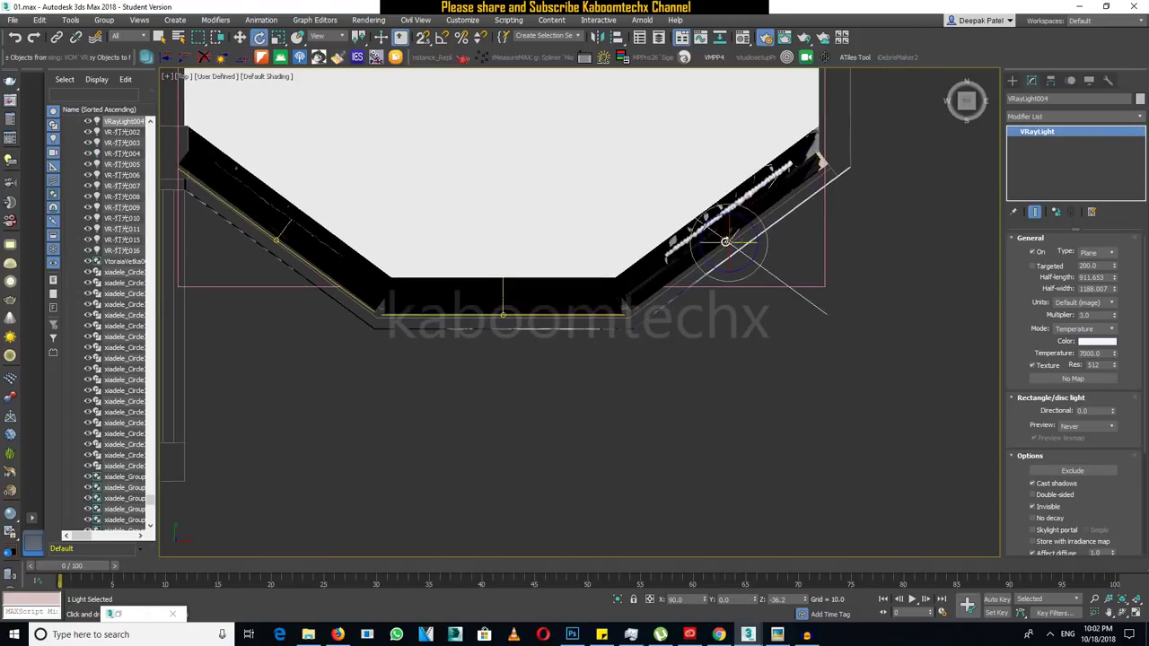
pyautogui.scroll(2, 725, 240)
pyautogui.moveTo(738, 226); pyautogui.dragTo(741, 220)
pyautogui.moveTo(688, 164); pyautogui.dragTo(696, 162)
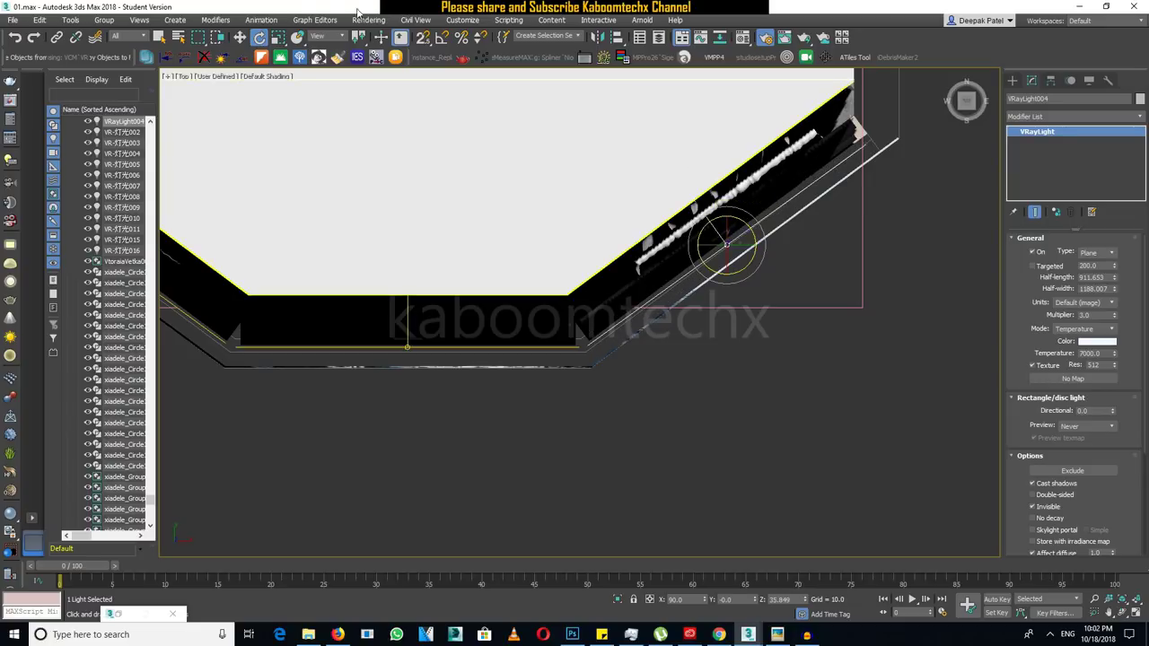
# Nudge VRayLight004 upward and fine-tune its angle against the right slope.
pyautogui.press('w')
pyautogui.moveTo(733, 238); pyautogui.dragTo(738, 232)
pyautogui.scroll(-2, 734, 230)
pyautogui.scroll(2, 735, 226)
pyautogui.scroll(2, 743, 229)
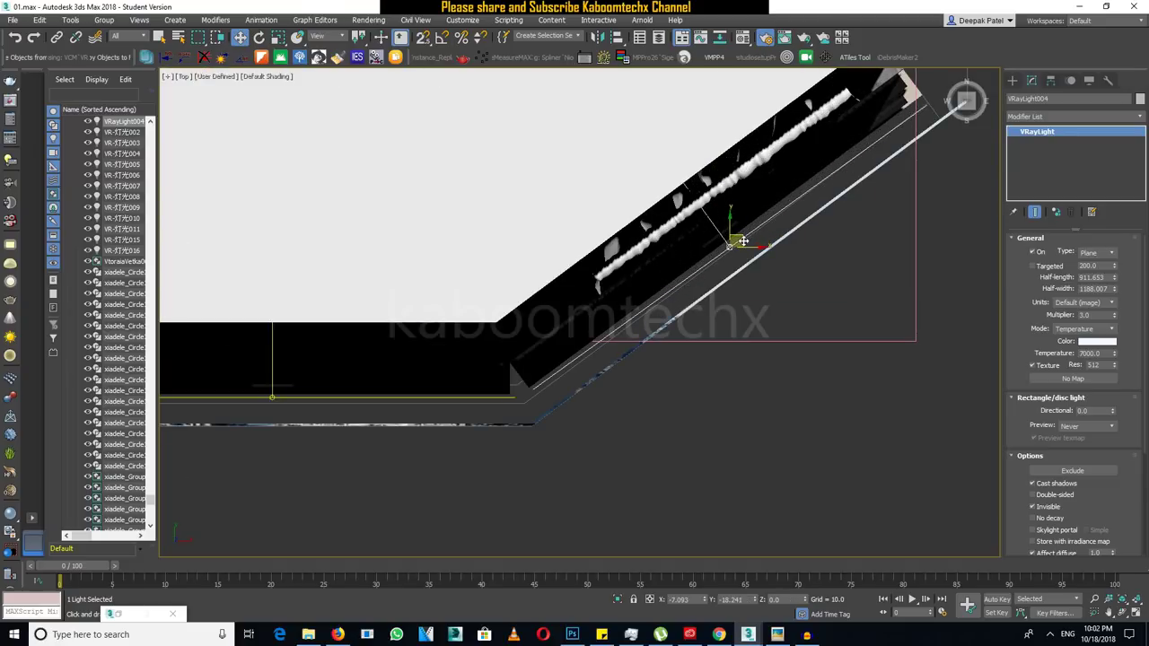
pyautogui.moveTo(744, 236); pyautogui.dragTo(748, 231)
pyautogui.click(260, 37)
pyautogui.moveTo(756, 221); pyautogui.dragTo(761, 215)
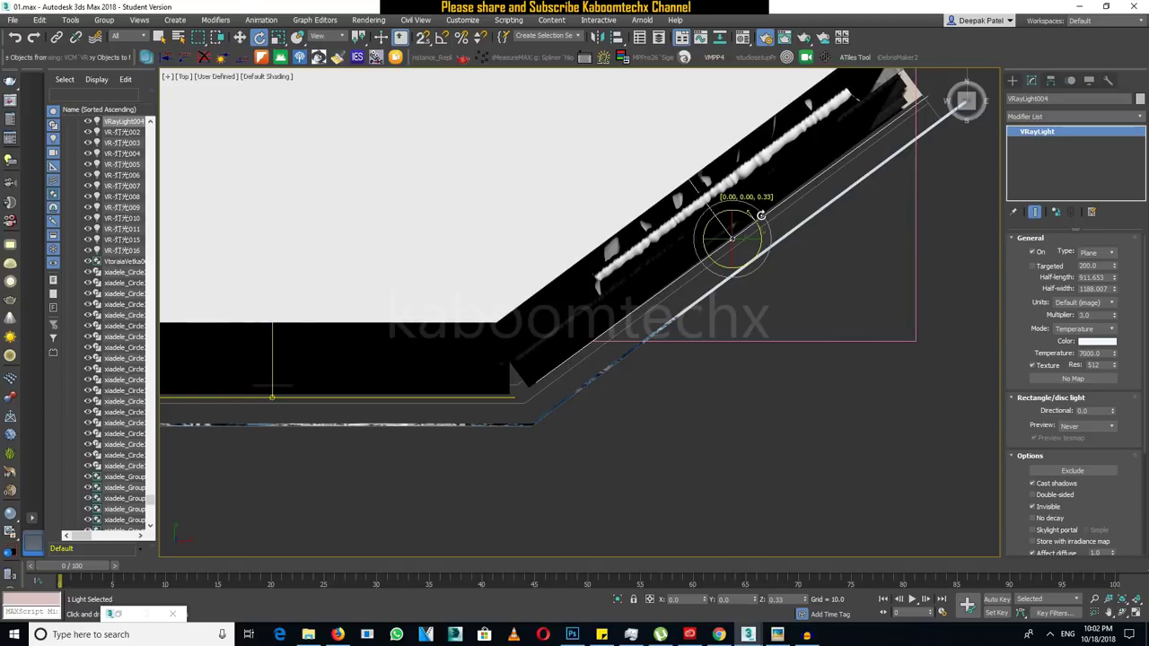
pyautogui.scroll(2, 746, 231)
pyautogui.moveTo(748, 219); pyautogui.dragTo(748, 218)
# Move VRayLight004 down-left so it sits inside the ceiling cove.
pyautogui.click(240, 37)
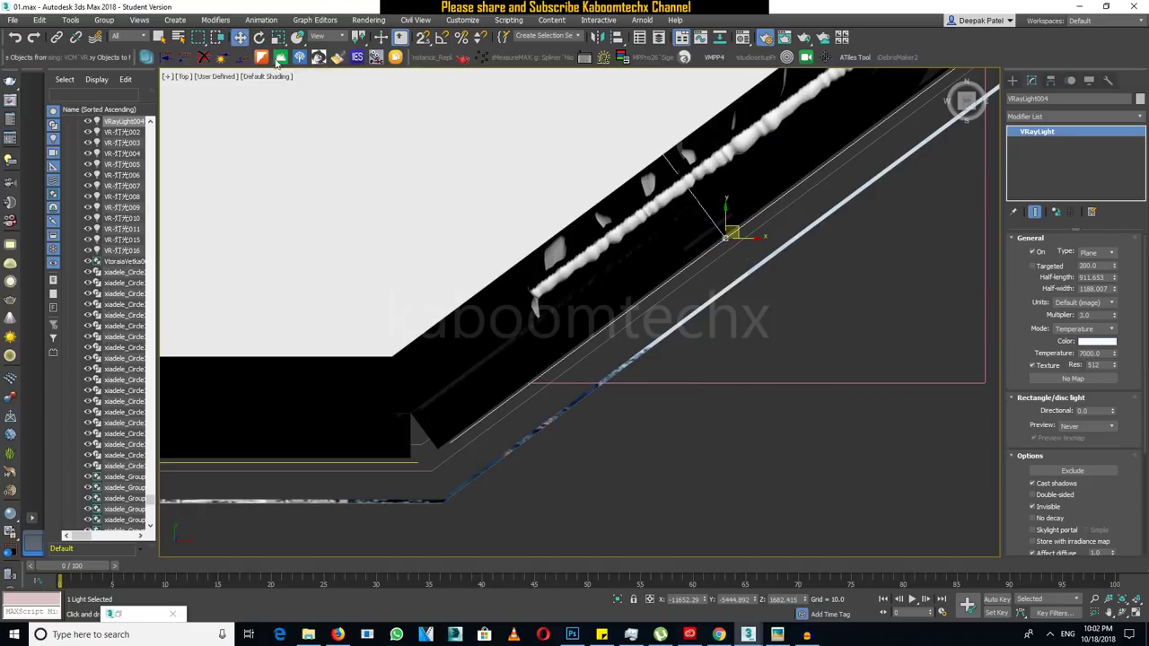
pyautogui.scroll(-2, 610, 188)
pyautogui.moveTo(620, 191); pyautogui.dragTo(609, 199)
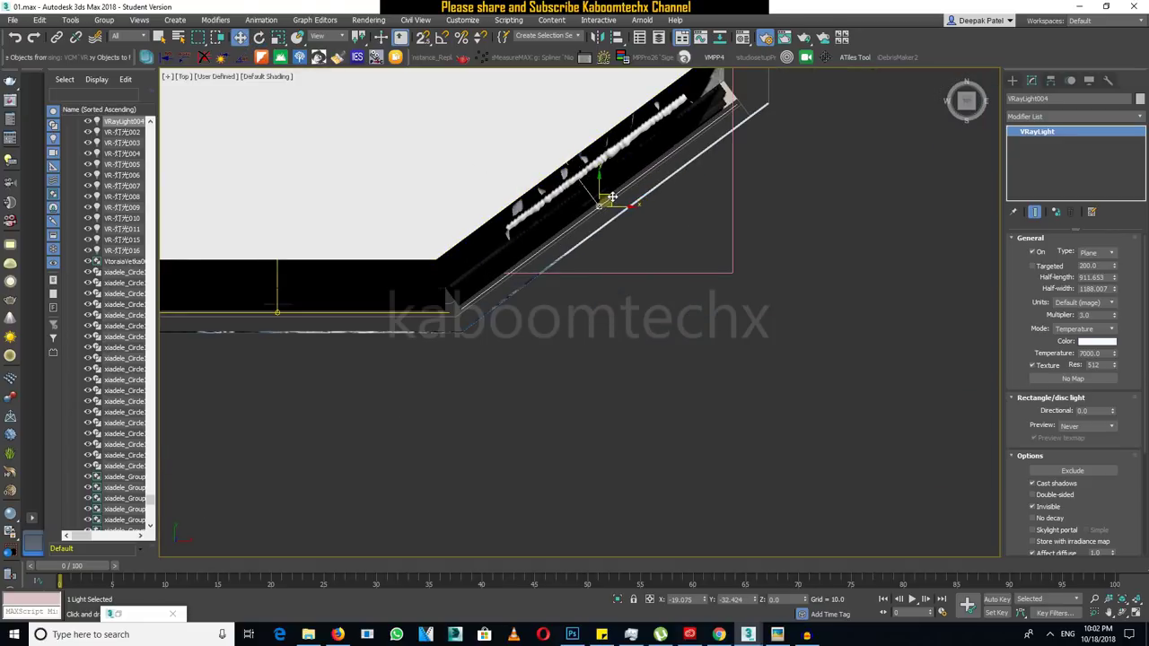
pyautogui.scroll(-2, 610, 196)
pyautogui.moveTo(611, 185)
pyautogui.mouseDown(button='middle')
pyautogui.moveTo(661, 192)
pyautogui.moveTo(615, 194)
pyautogui.moveTo(584, 174)
pyautogui.mouseUp(button='middle')
# Switch to the Perspective view and orbit around the bedroom to a front view of the room.
pyautogui.press('p')
pyautogui.scroll(-3, 584, 174)
pyautogui.scroll(-3, 539, 191)
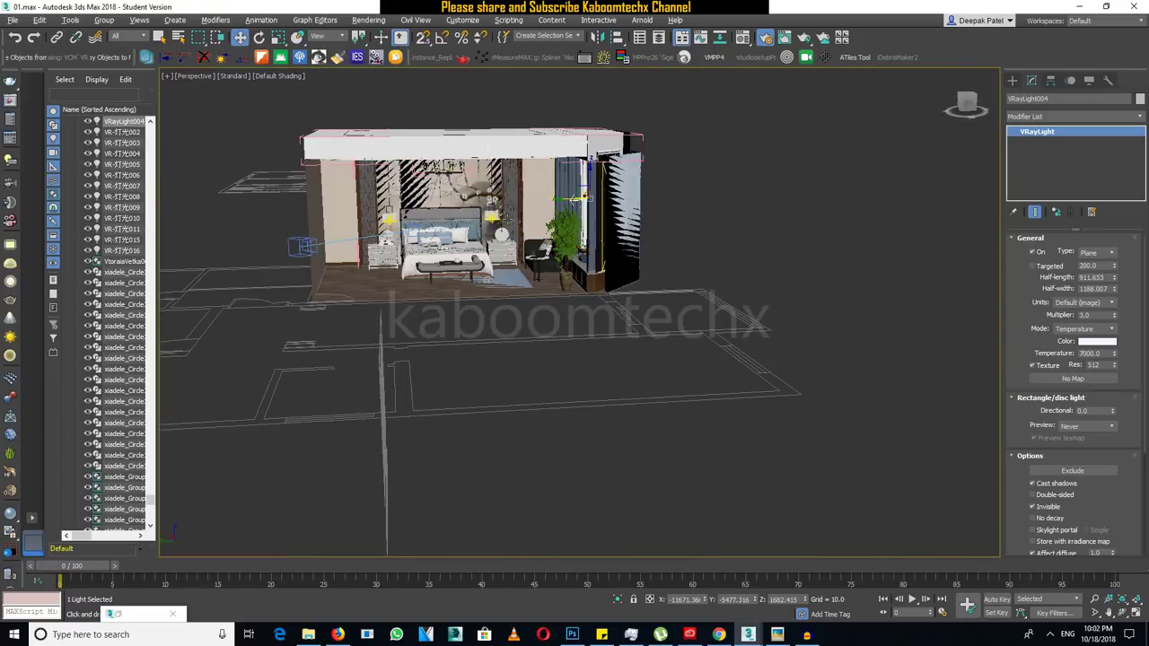
pyautogui.keyDown('alt'); pyautogui.moveTo(507, 220); pyautogui.dragTo(556, 269, button='middle'); pyautogui.keyUp('alt')
pyautogui.scroll(3, 557, 270)
pyautogui.scroll(3, 574, 314)
pyautogui.moveTo(583, 332)
pyautogui.mouseDown(button='middle')
pyautogui.moveTo(610, 353)
pyautogui.moveTo(559, 238)
pyautogui.moveTo(512, 251)
pyautogui.moveTo(561, 249)
pyautogui.mouseUp(button='middle')
pyautogui.scroll(-3, 609, 354)
pyautogui.scroll(3, 559, 238)
pyautogui.scroll(-3, 538, 246)
pyautogui.scroll(3, 525, 331)
pyautogui.keyDown('alt'); pyautogui.moveTo(466, 330); pyautogui.dragTo(410, 318, button='middle'); pyautogui.keyUp('alt')
pyautogui.scroll(5, 423, 260)
pyautogui.scroll(3, 423, 260)
pyautogui.scroll(-10, 377, 255)
pyautogui.keyDown('alt'); pyautogui.moveTo(341, 254); pyautogui.dragTo(302, 252, button='middle'); pyautogui.keyUp('alt')
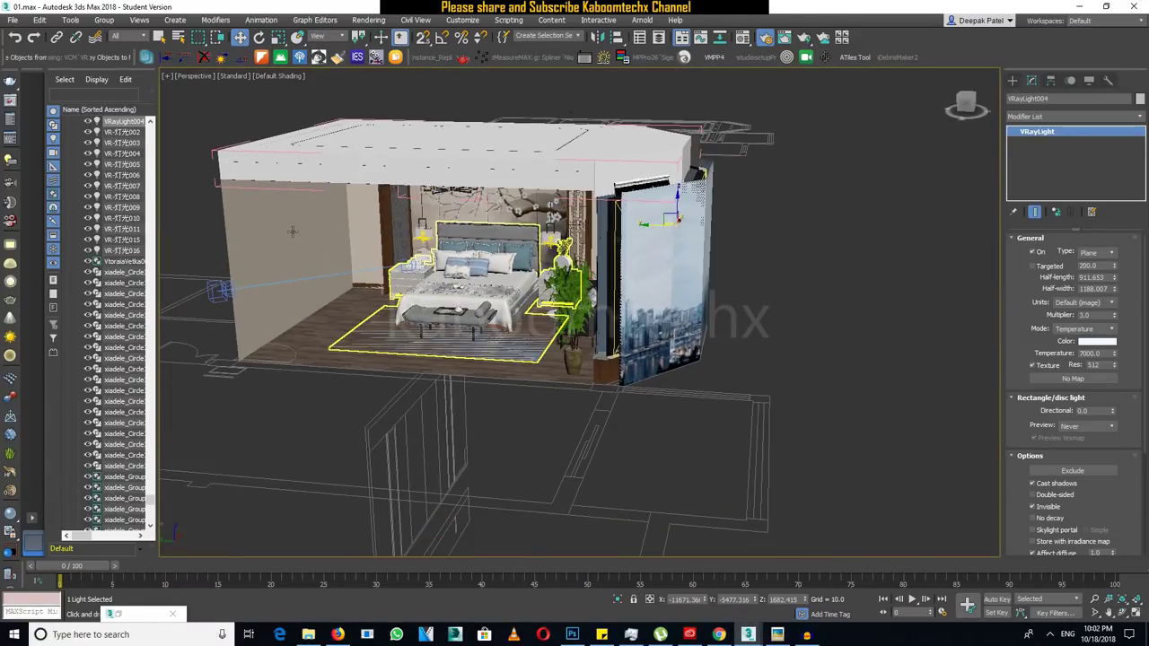
pyautogui.moveTo(345, 298)
pyautogui.keyDown('alt'); pyautogui.mouseDown(button='middle')
pyautogui.moveTo(504, 332)
pyautogui.moveTo(655, 273)
pyautogui.moveTo(190, 276)
pyautogui.mouseUp(button='middle'); pyautogui.keyUp('alt')
pyautogui.scroll(3, 505, 332)
pyautogui.scroll(4, 655, 273)
pyautogui.scroll(-5, 318, 272)
pyautogui.scroll(2, 190, 275)
pyautogui.scroll(3, 190, 276)
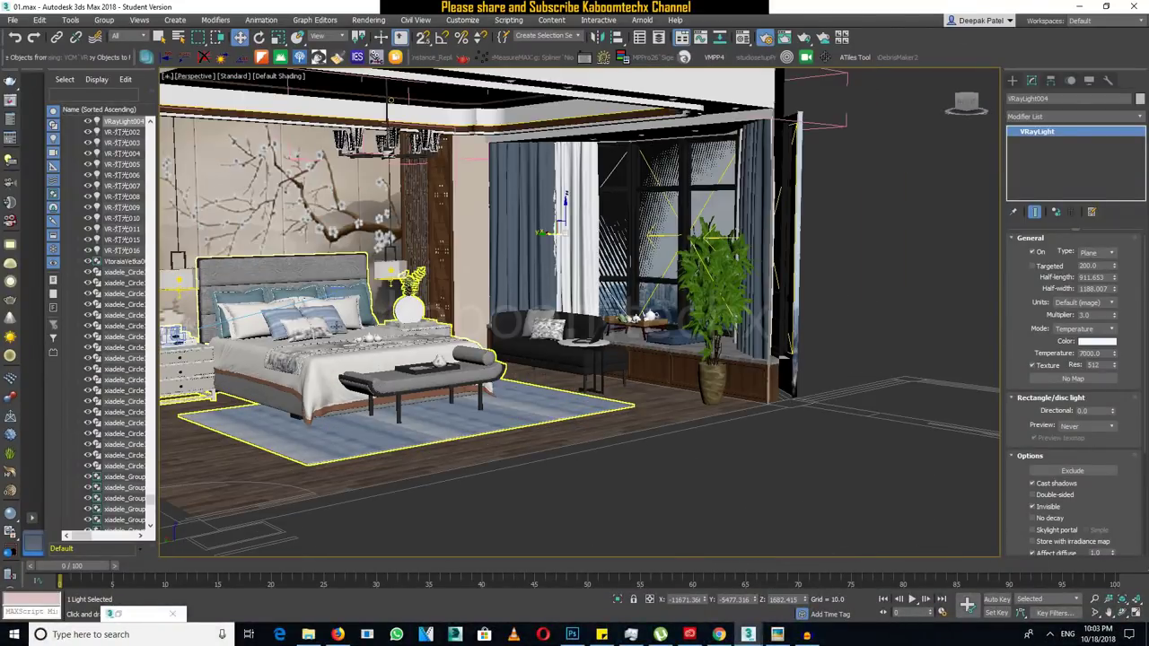
# Orbit over the bed and around to the window wall, then return to the VRayCam001 view.
pyautogui.click(296, 332)
pyautogui.moveTo(296, 332)
pyautogui.keyDown('alt'); pyautogui.mouseDown(button='middle')
pyautogui.moveTo(345, 386)
pyautogui.moveTo(347, 307)
pyautogui.moveTo(682, 311)
pyautogui.moveTo(344, 289)
pyautogui.mouseUp(button='middle'); pyautogui.keyUp('alt')
pyautogui.scroll(3, 348, 307)
pyautogui.scroll(2, 347, 308)
pyautogui.scroll(2, 348, 308)
pyautogui.scroll(-2, 585, 169)
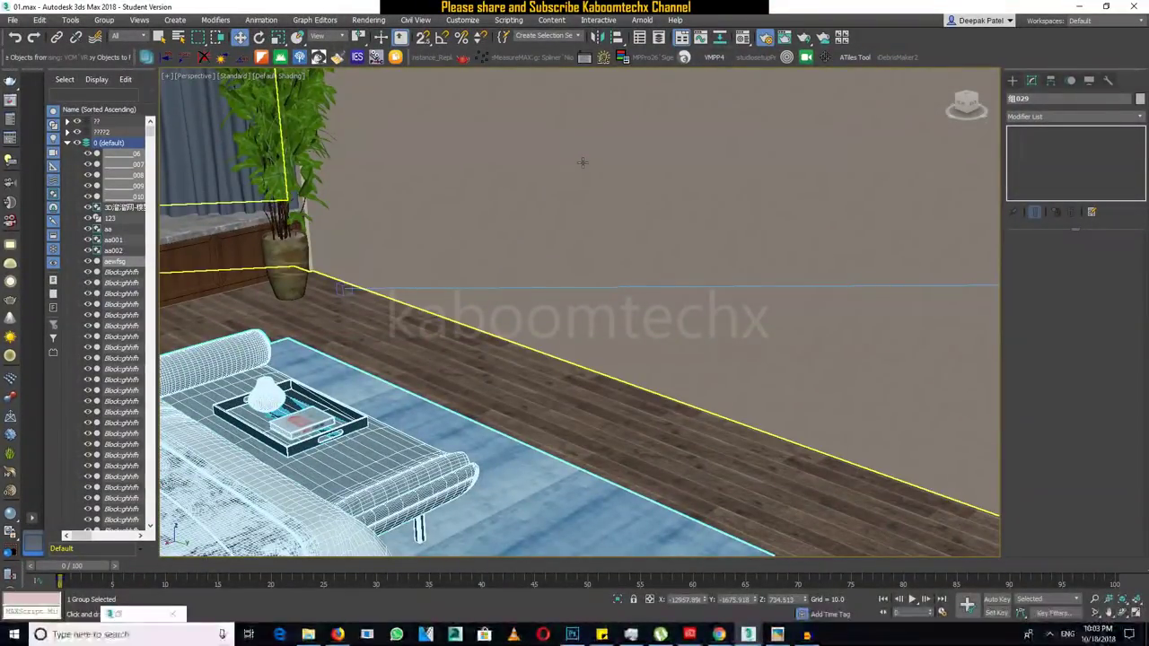
pyautogui.moveTo(584, 169)
pyautogui.keyDown('alt'); pyautogui.mouseDown(button='middle')
pyautogui.moveTo(661, 206)
pyautogui.moveTo(691, 240)
pyautogui.moveTo(594, 222)
pyautogui.moveTo(511, 296)
pyautogui.mouseUp(button='middle'); pyautogui.keyUp('alt')
pyautogui.scroll(-10, 594, 221)
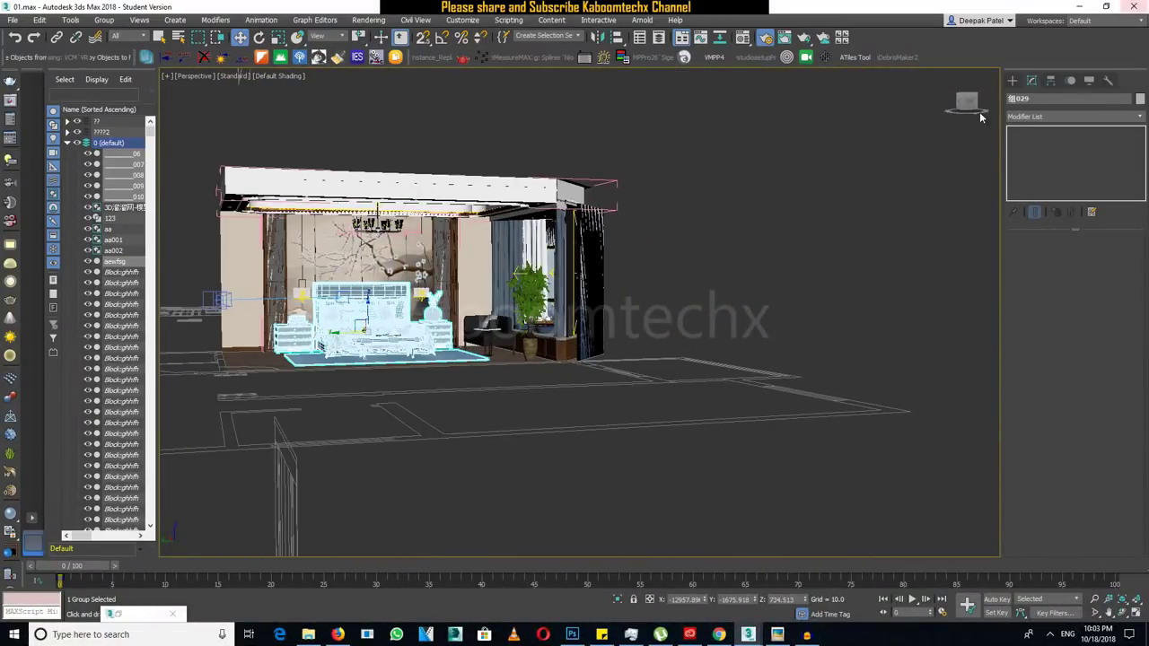
pyautogui.scroll(5, 425, 248)
pyautogui.moveTo(425, 247)
pyautogui.keyDown('alt'); pyautogui.mouseDown(button='middle')
pyautogui.moveTo(492, 337)
pyautogui.moveTo(492, 300)
pyautogui.mouseUp(button='middle'); pyautogui.keyUp('alt')
pyautogui.scroll(3, 492, 336)
pyautogui.scroll(2, 492, 301)
pyautogui.keyDown('alt'); pyautogui.moveTo(765, 283); pyautogui.dragTo(820, 196, button='middle'); pyautogui.keyUp('alt')
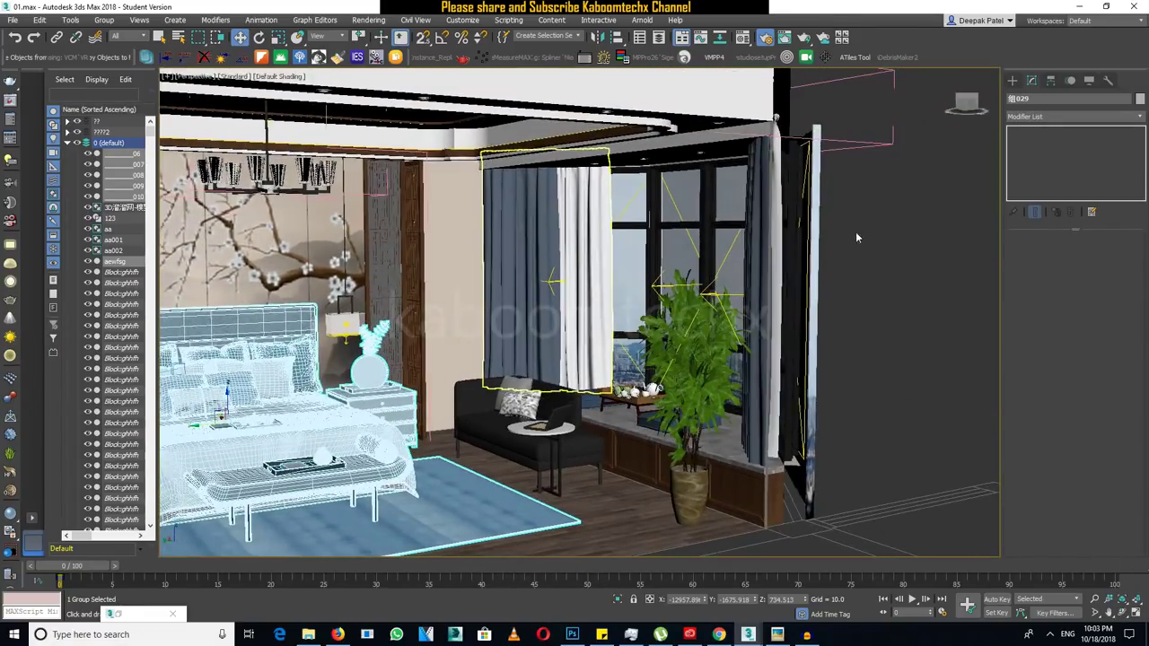
pyautogui.keyDown('alt'); pyautogui.moveTo(774, 117); pyautogui.dragTo(628, 135, button='middle'); pyautogui.keyUp('alt')
pyautogui.scroll(-3, 664, 135)
pyautogui.keyDown('alt'); pyautogui.moveTo(448, 356); pyautogui.dragTo(421, 355, button='middle'); pyautogui.keyUp('alt')
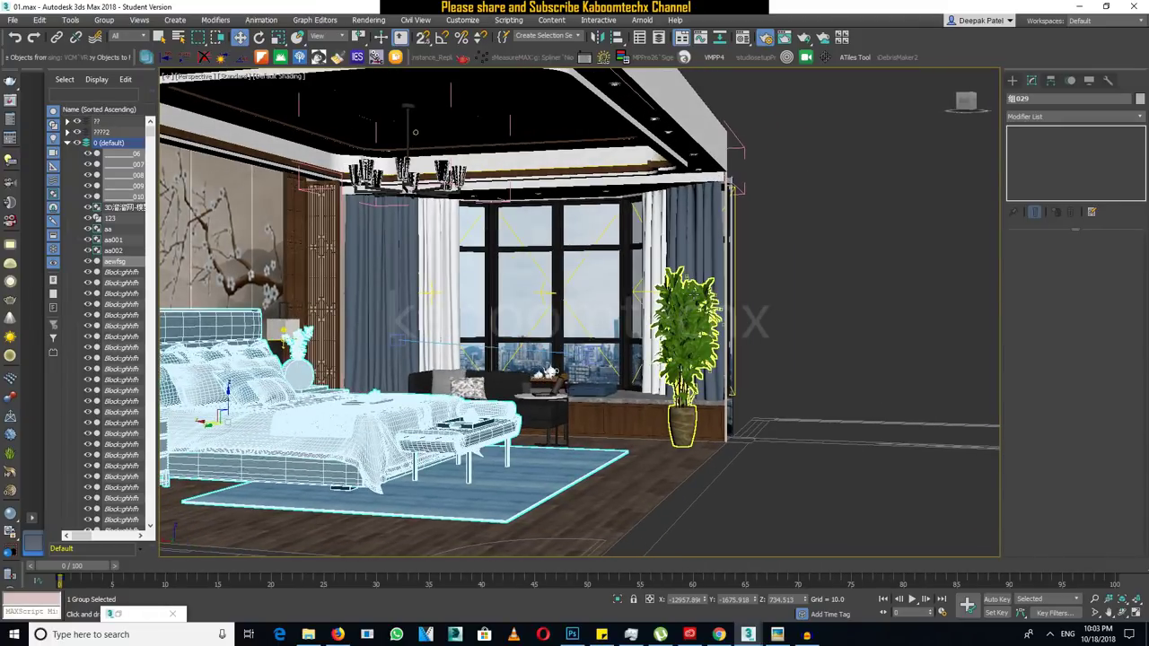
pyautogui.click(575, 274)
pyautogui.press('c')
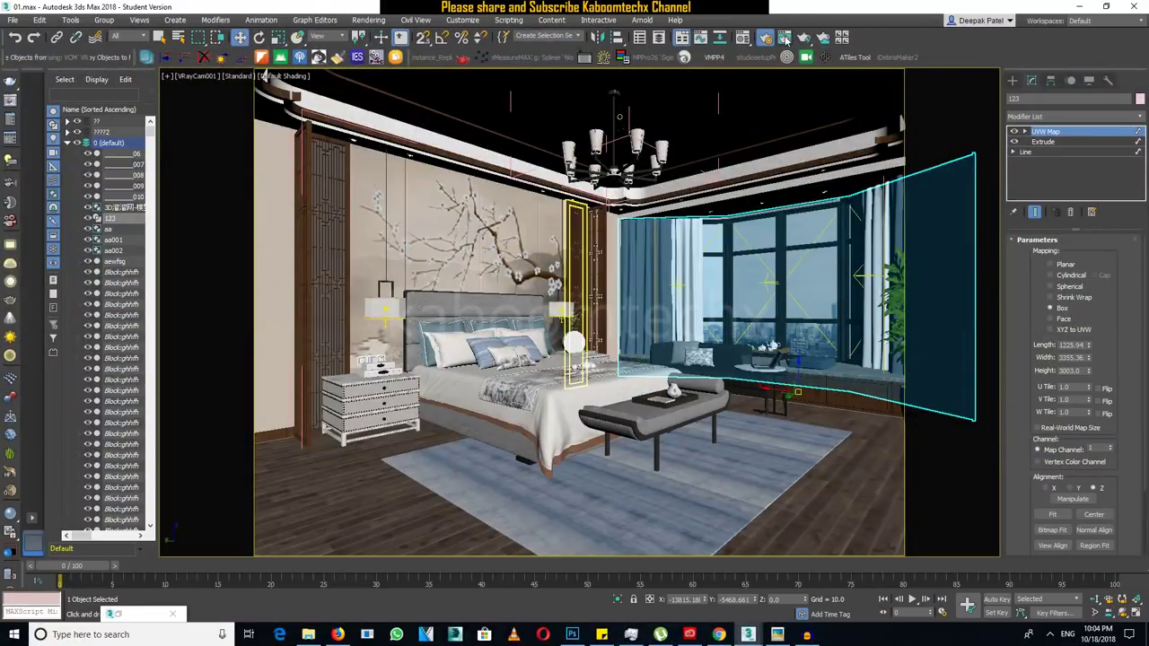
# Launch a 600×450 V-Ray render of the VRayCam001 view from Render Setup.
pyautogui.click(768, 35)
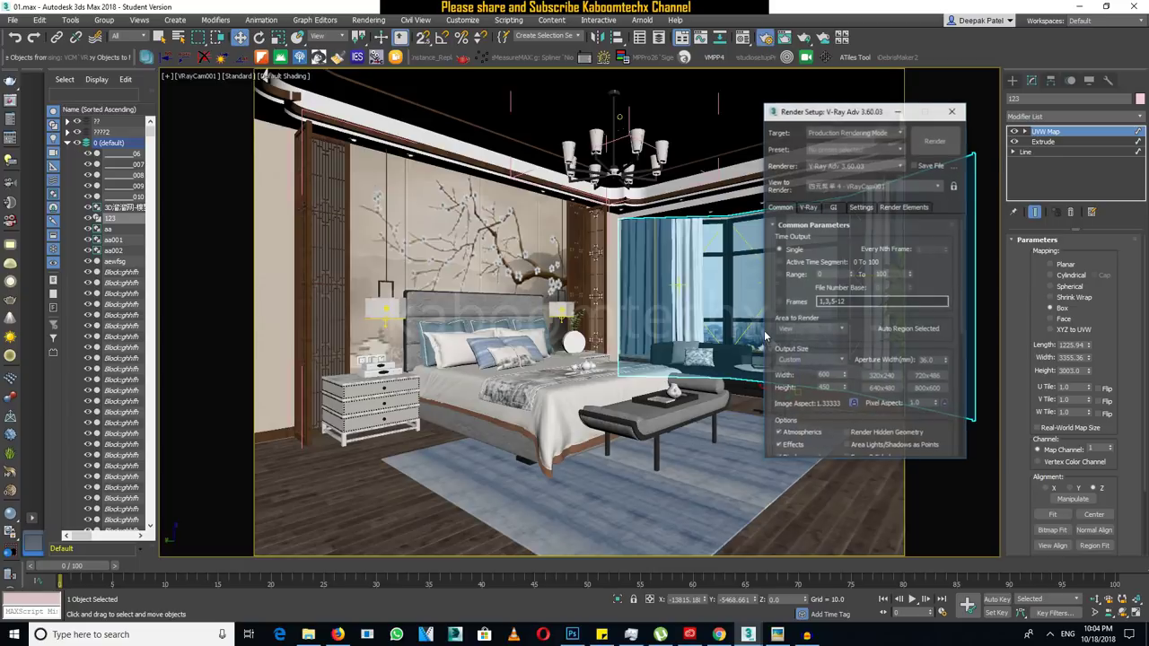
pyautogui.scroll(-3, 922, 350)
pyautogui.scroll(-3, 923, 350)
pyautogui.click(935, 140)
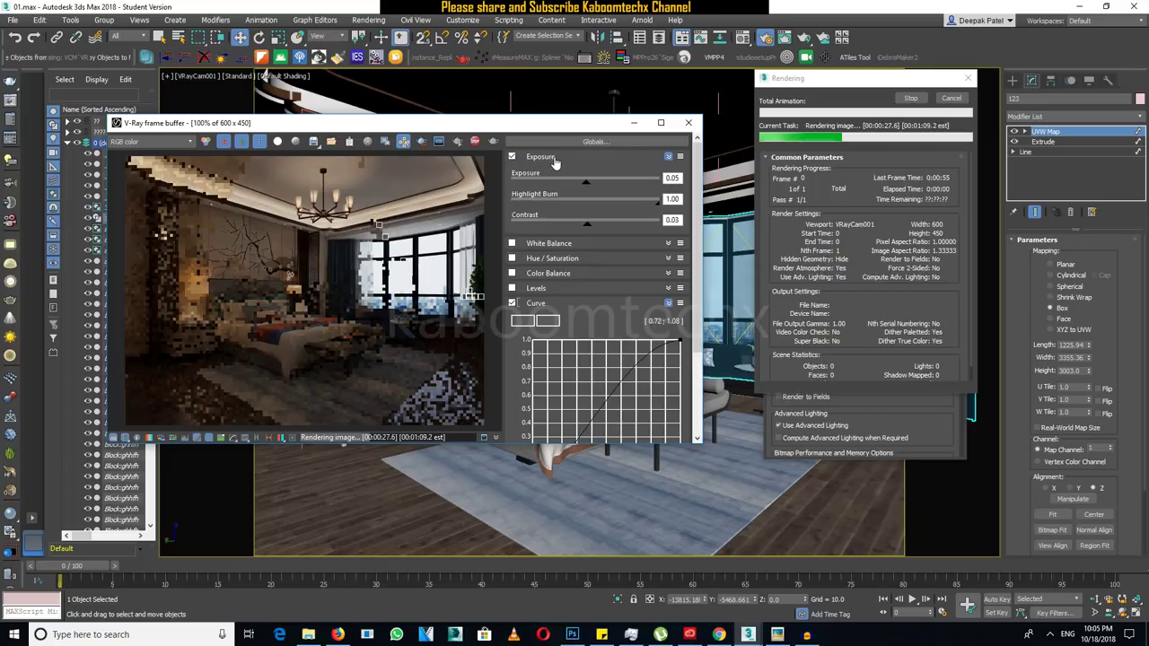
# Turn off the Exposure and Curve corrections and enlarge and reposition the frame buffer window.
pyautogui.click(513, 157)
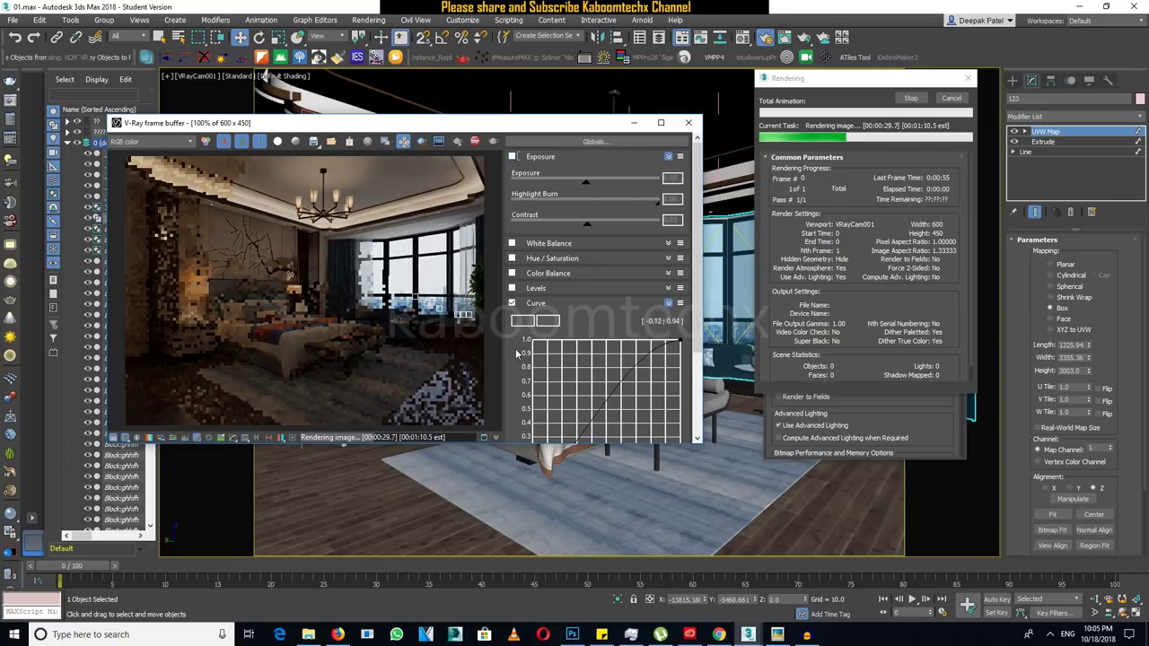
pyautogui.click(512, 304)
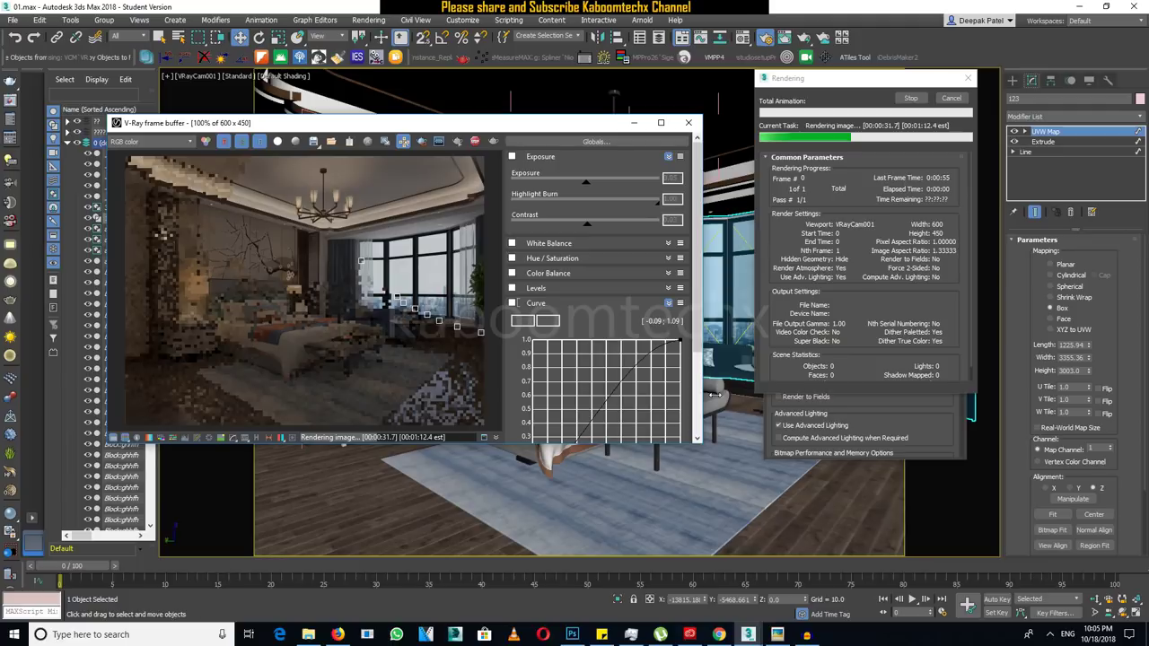
pyautogui.moveTo(687, 461); pyautogui.dragTo(687, 515)
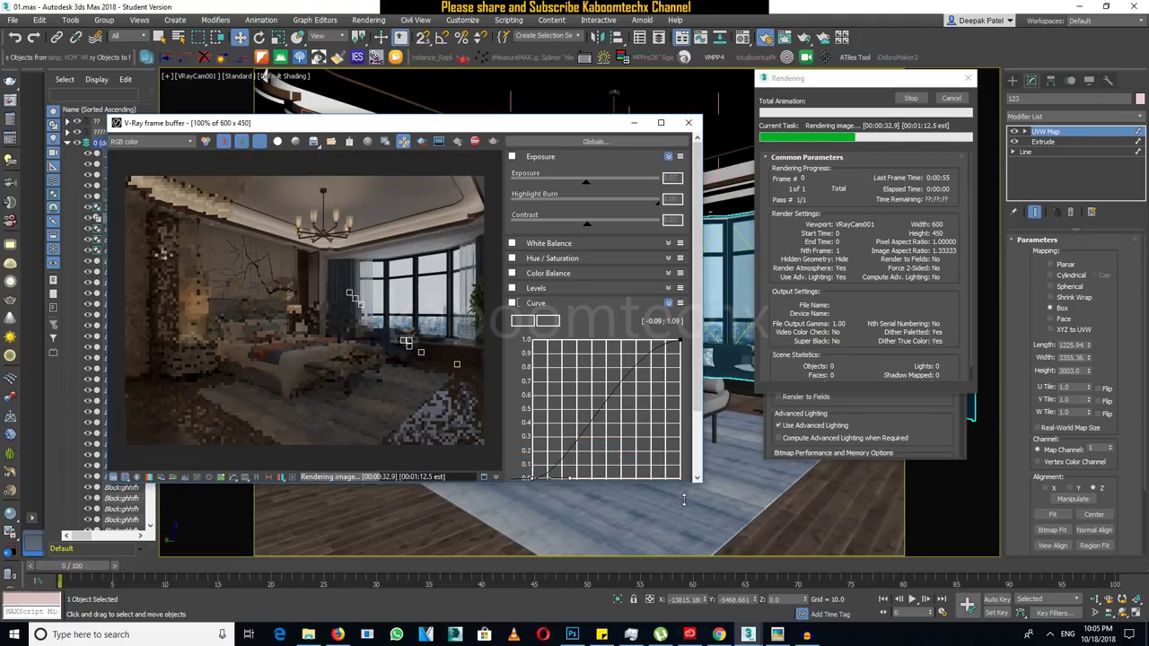
pyautogui.moveTo(500, 128); pyautogui.dragTo(669, 103)
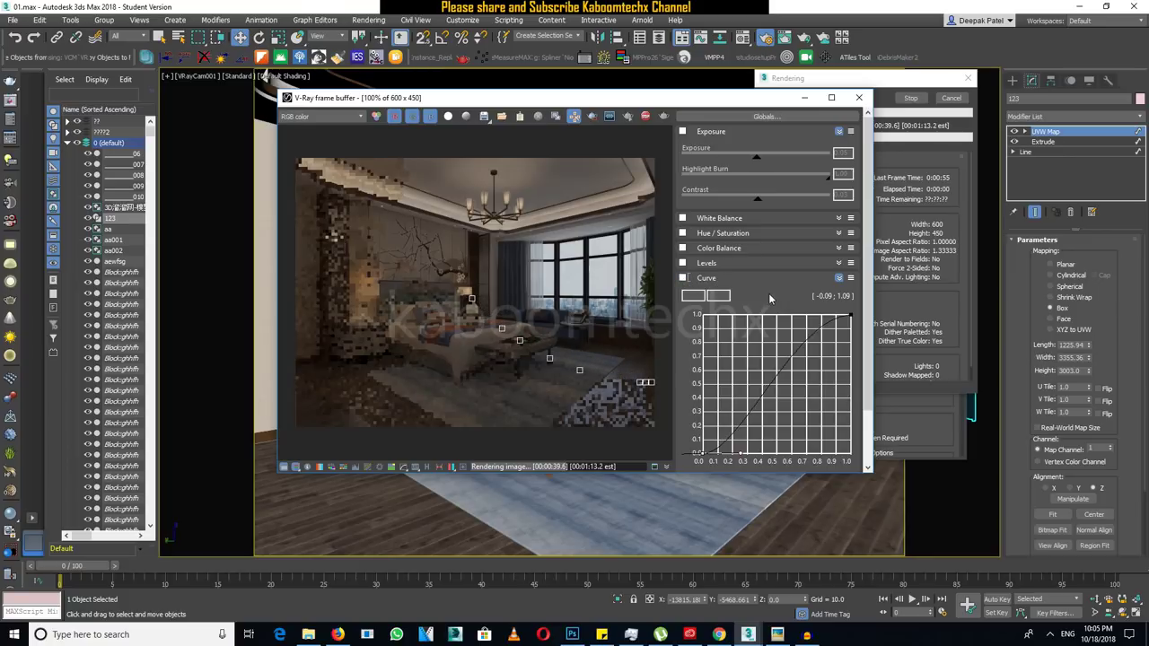
pyautogui.moveTo(872, 212); pyautogui.dragTo(871, 235)
pyautogui.scroll(2, 871, 236)
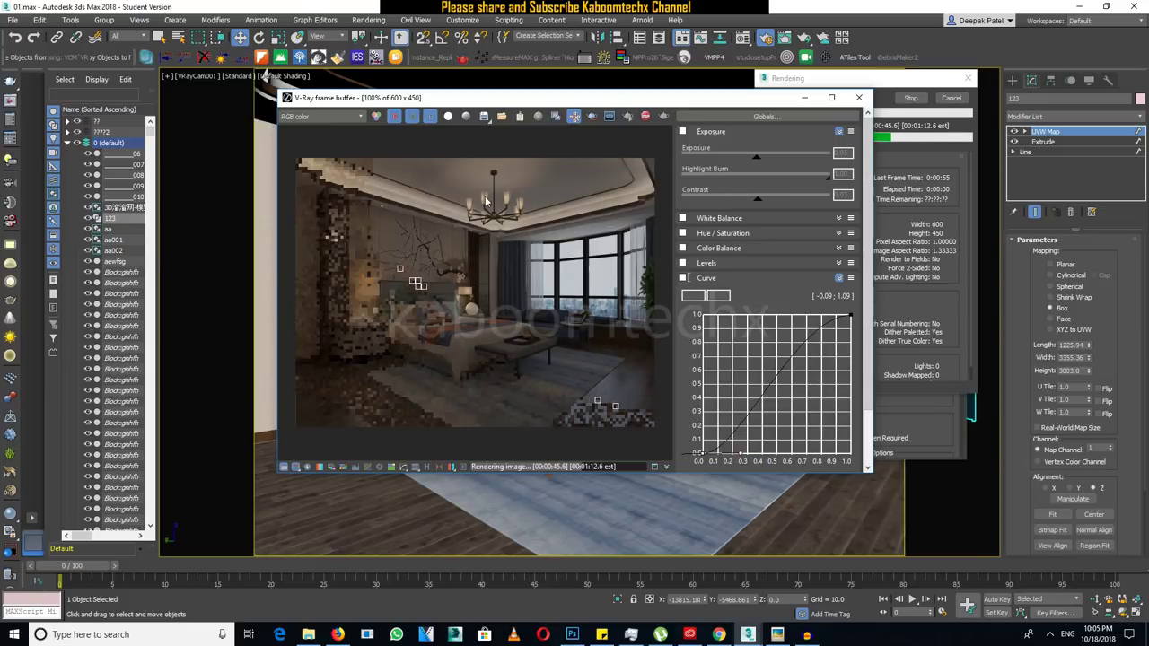
# Compare the curve on and off, leave Exposure and Curve enabled, and minimize the frame buffer.
pyautogui.click(683, 131)
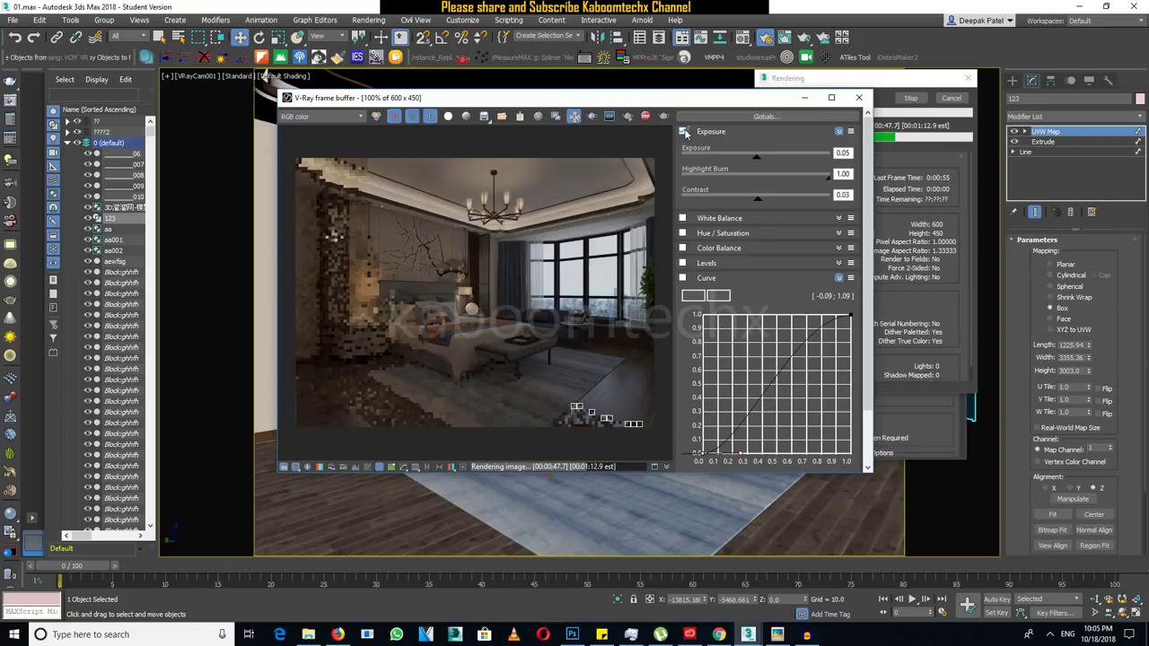
pyautogui.click(682, 277)
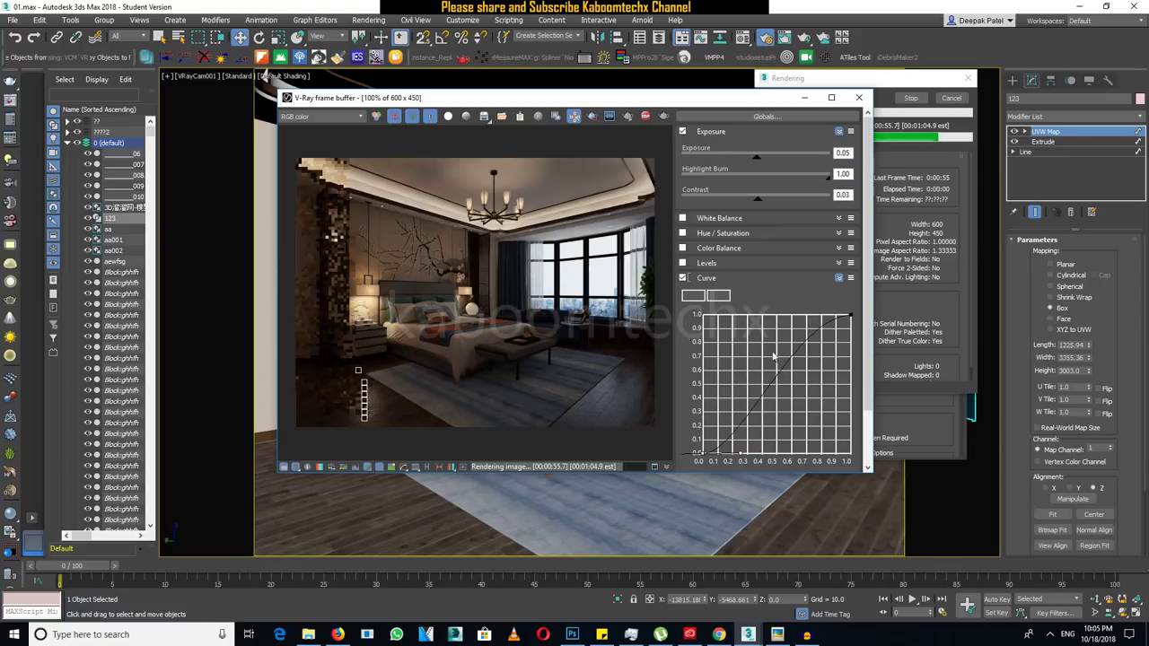
pyautogui.click(682, 278)
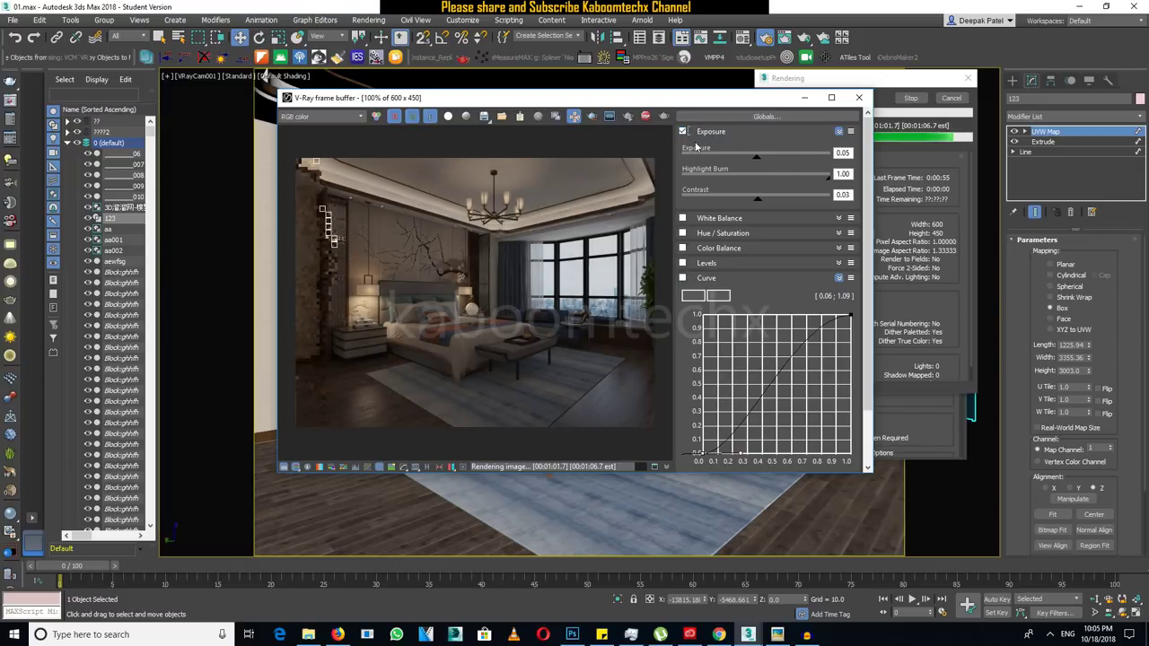
pyautogui.click(682, 277)
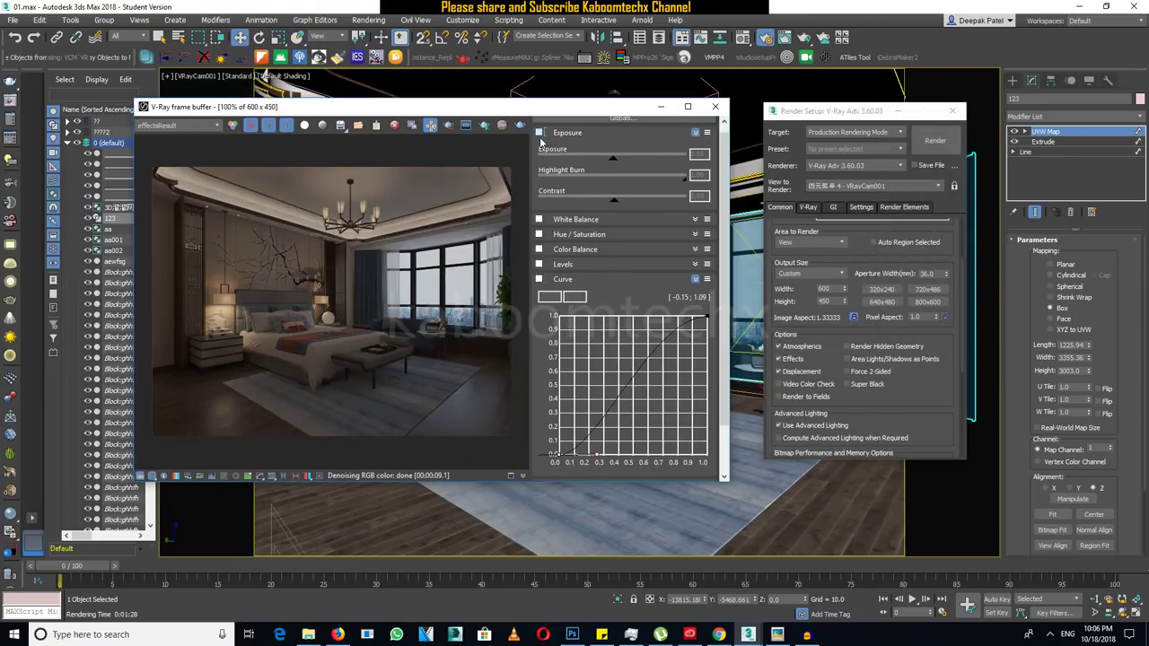
pyautogui.click(538, 133)
pyautogui.click(539, 279)
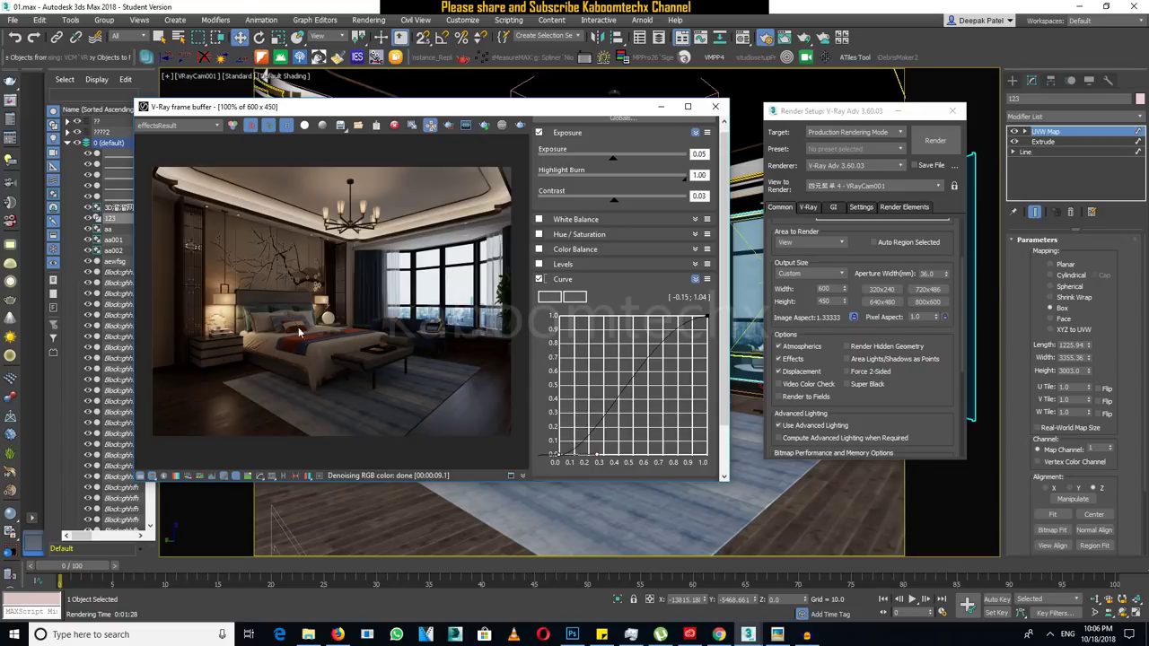
pyautogui.click(659, 109)
# Create a Standard Target Direct light in the wireframe Top view, aimed at the bedroom.
pyautogui.click(1014, 81)
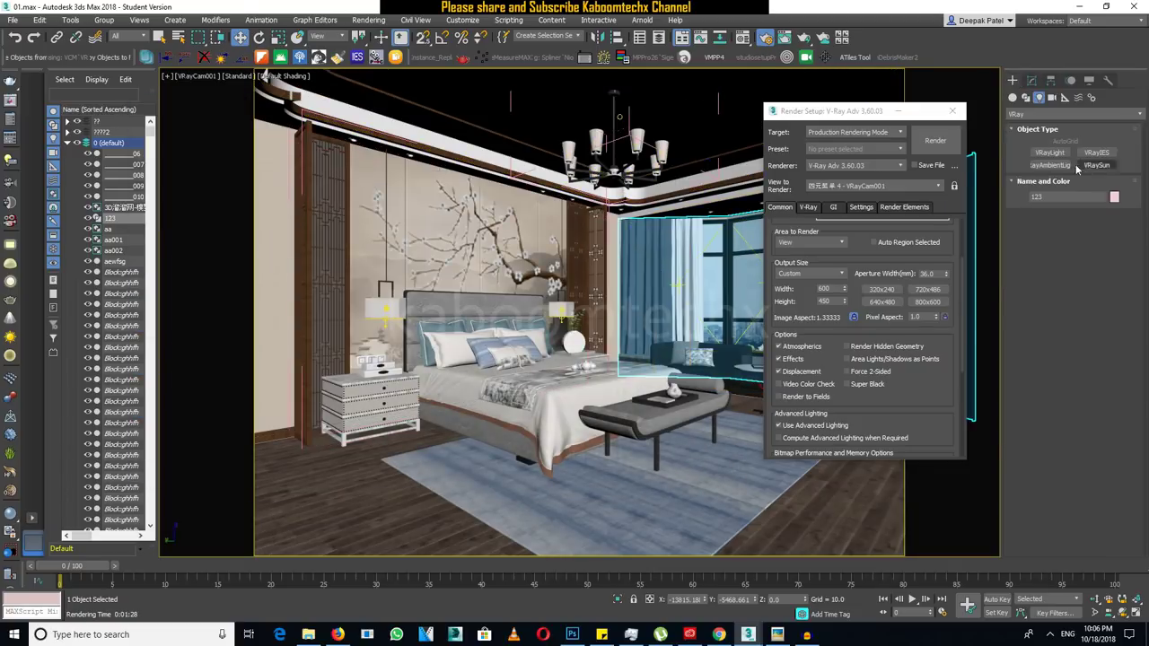
pyautogui.click(1050, 114)
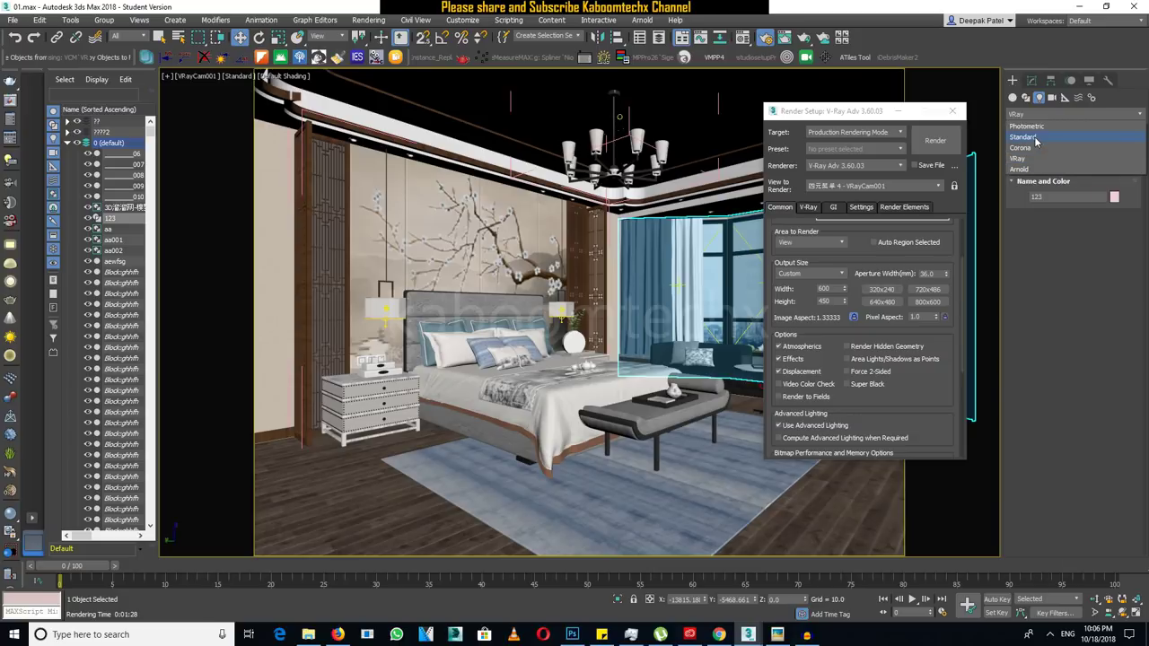
pyautogui.click(1036, 139)
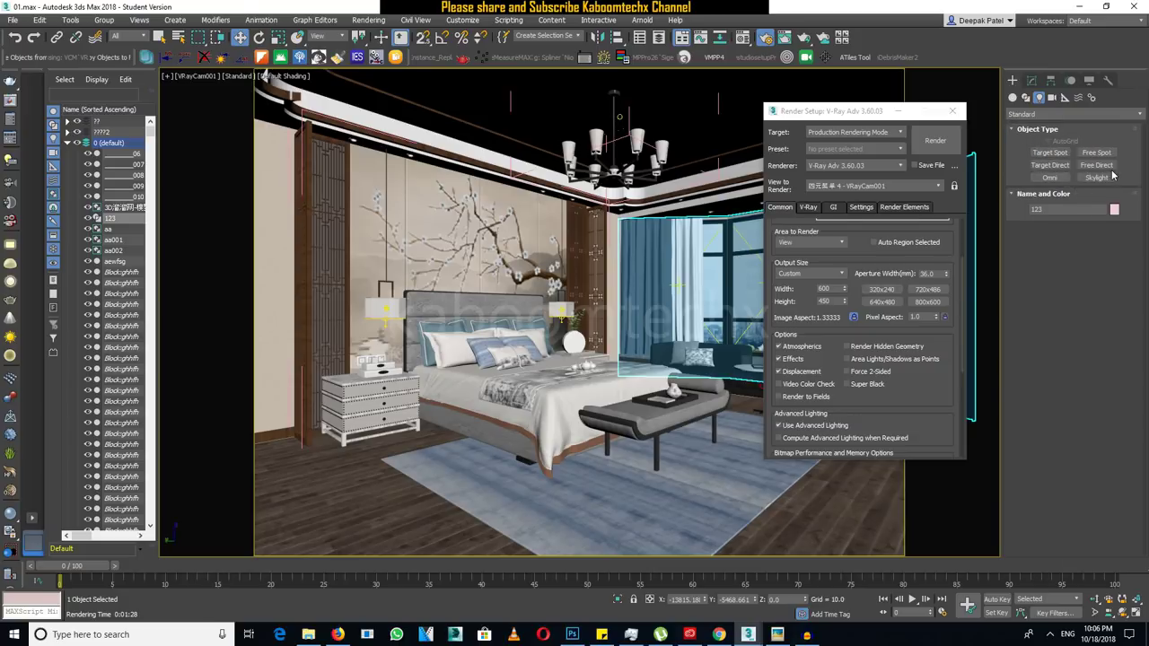
pyautogui.click(1049, 165)
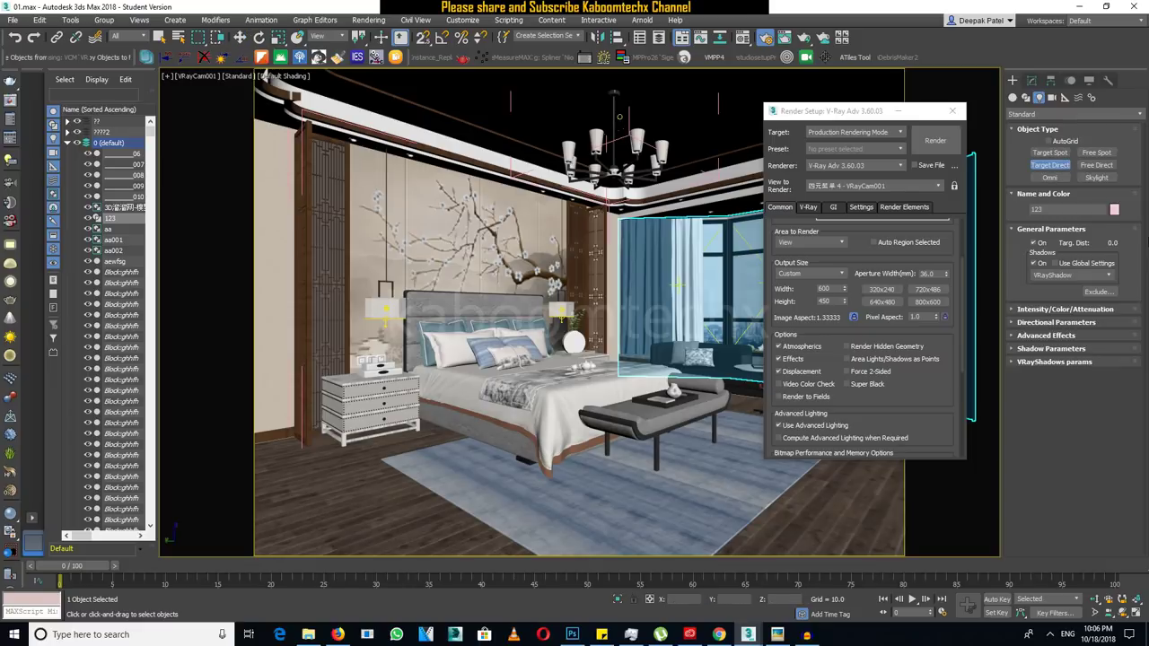
pyautogui.hotkey('alt', 'w')
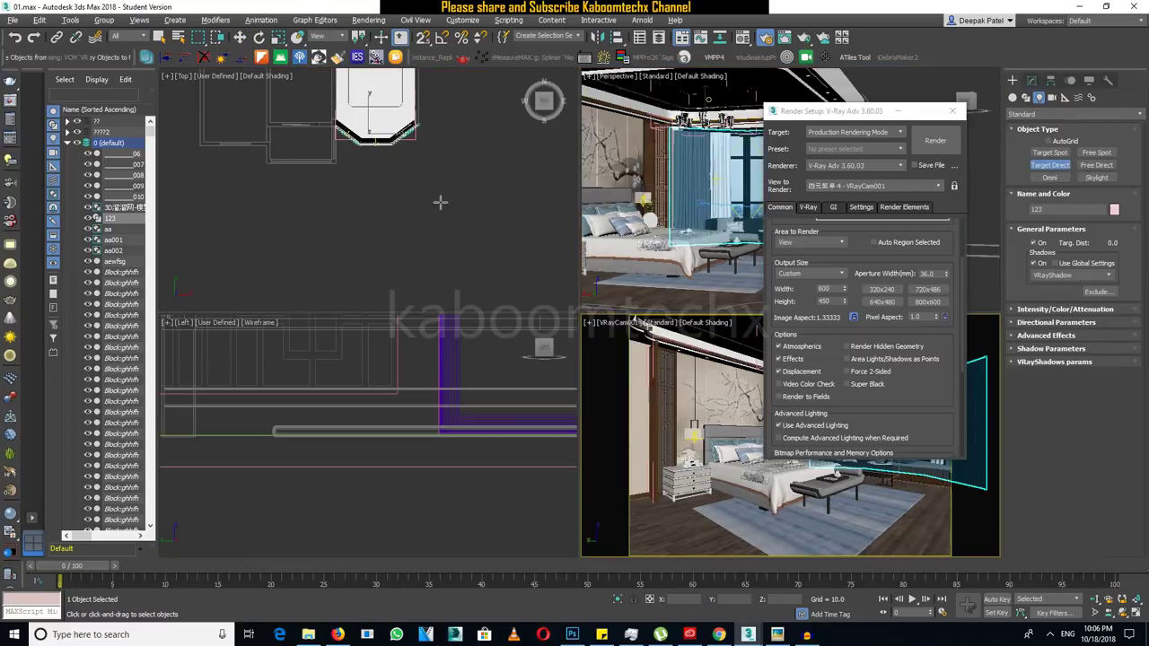
pyautogui.scroll(-5, 388, 121)
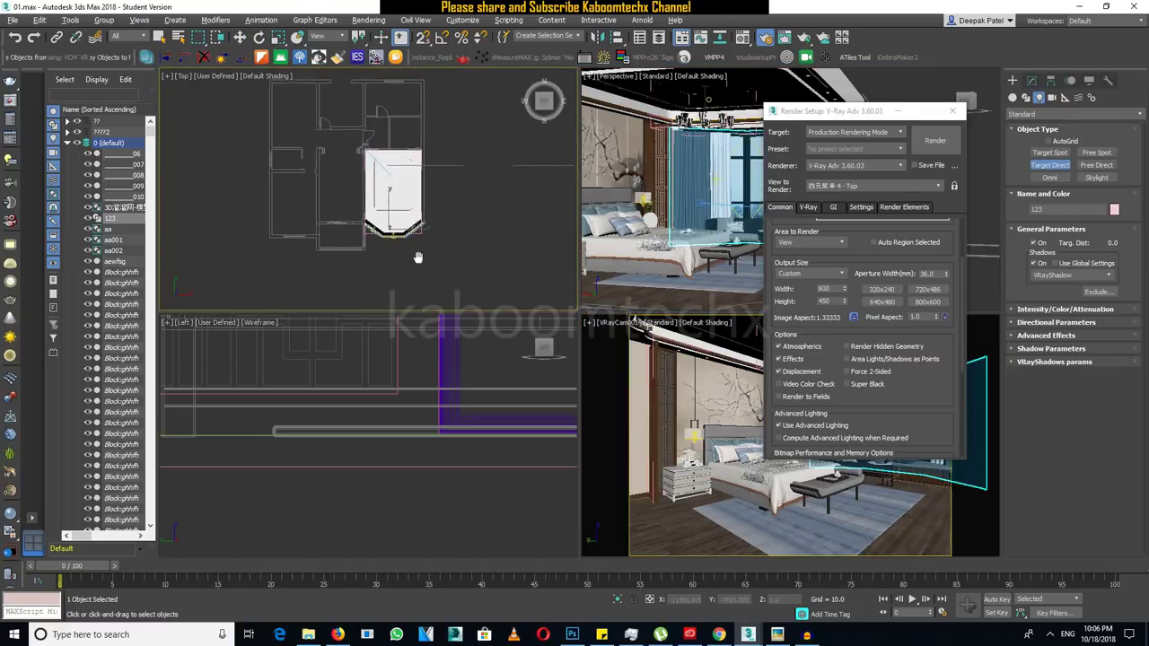
pyautogui.press('F3')
pyautogui.scroll(-2, 418, 256)
pyautogui.moveTo(393, 197); pyautogui.dragTo(406, 229, button='middle')
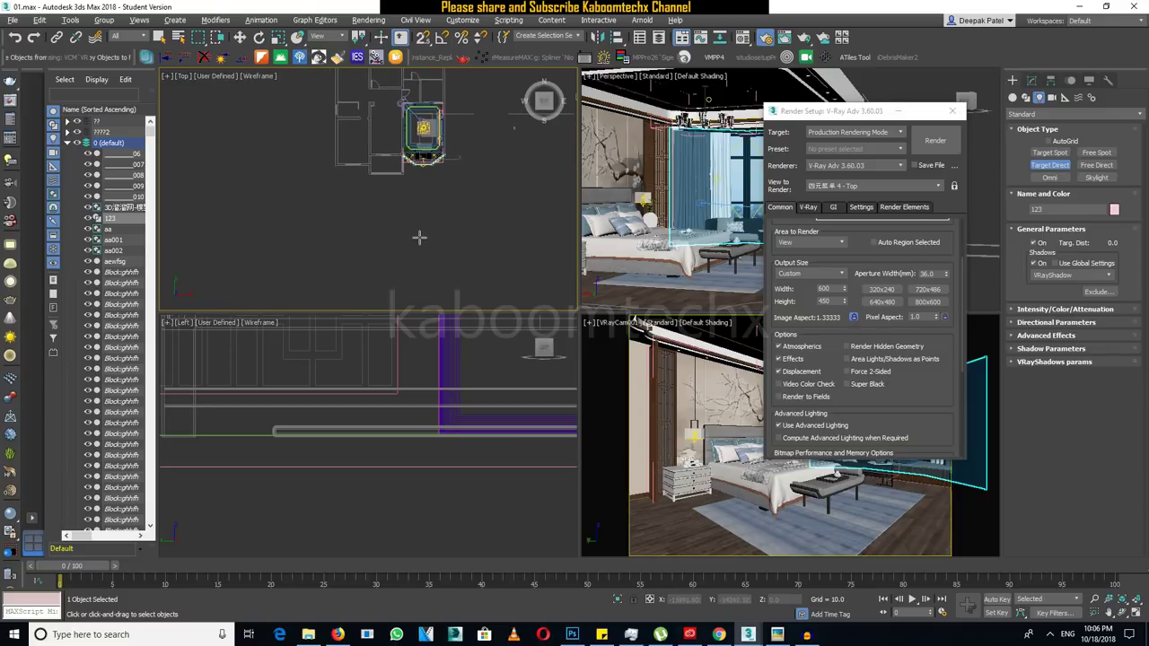
pyautogui.moveTo(423, 130); pyautogui.dragTo(420, 238)
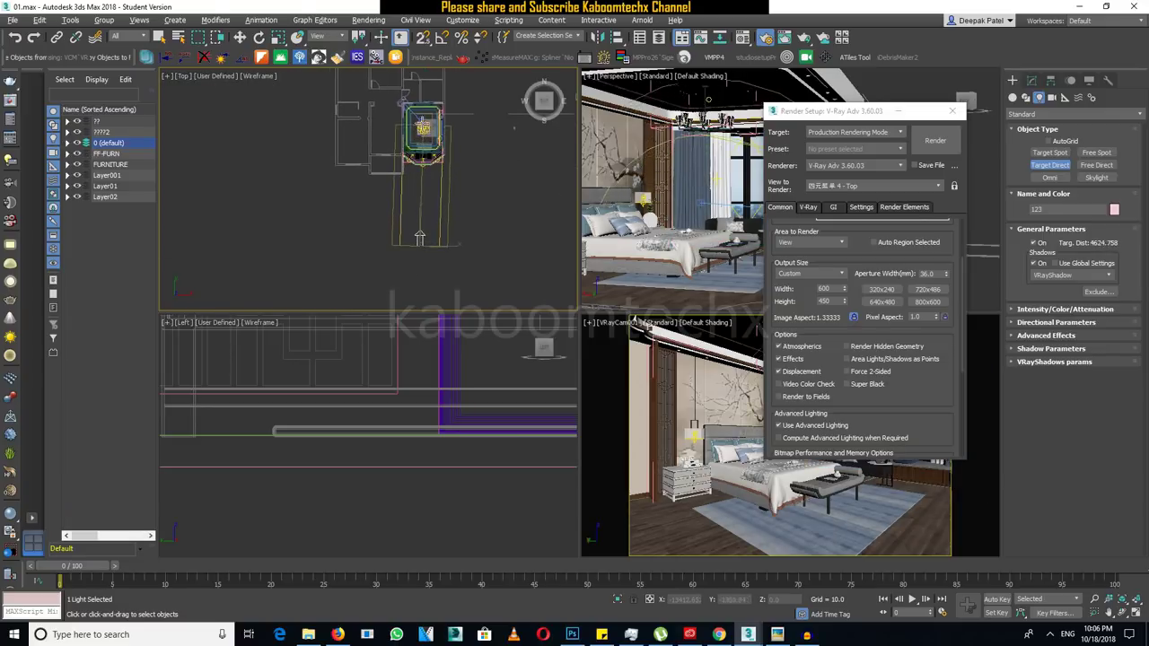
pyautogui.moveTo(423, 127); pyautogui.dragTo(422, 126)
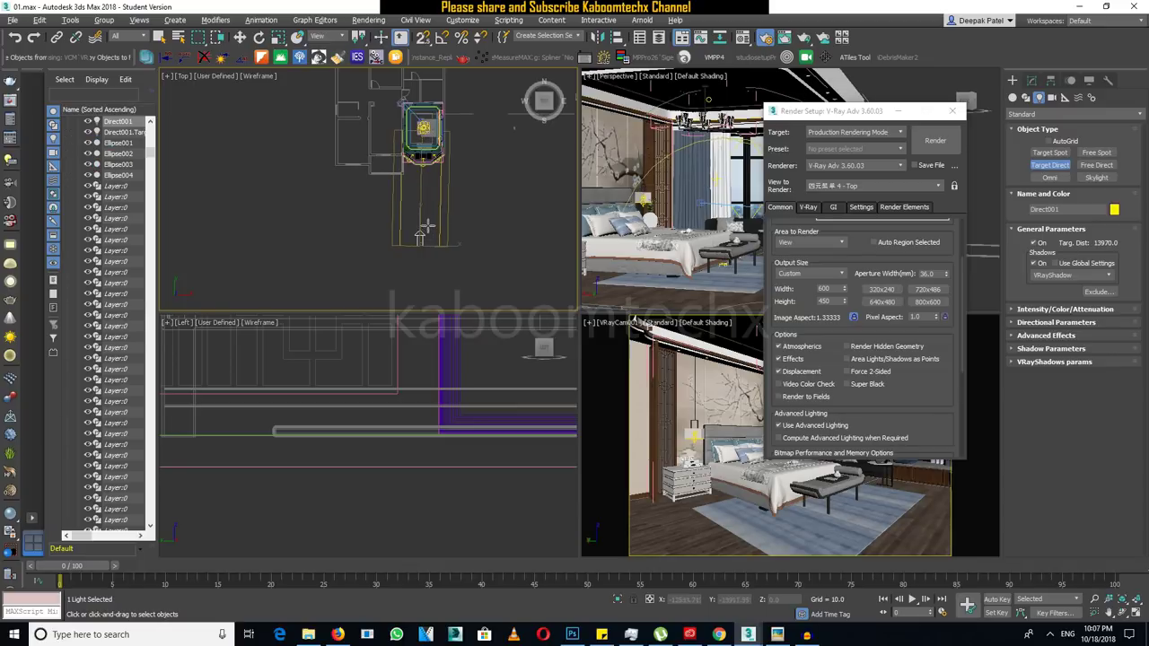
# Move the light up in the Left view so it shines down into the room at an angle.
pyautogui.press('w')
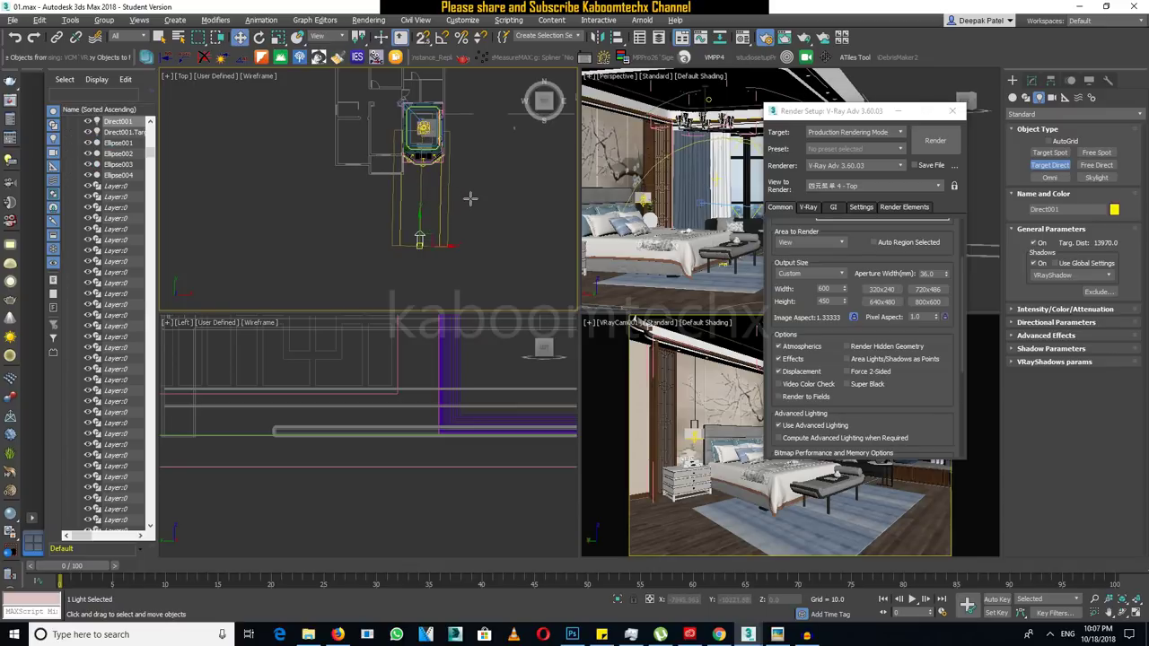
pyautogui.scroll(-3, 445, 397)
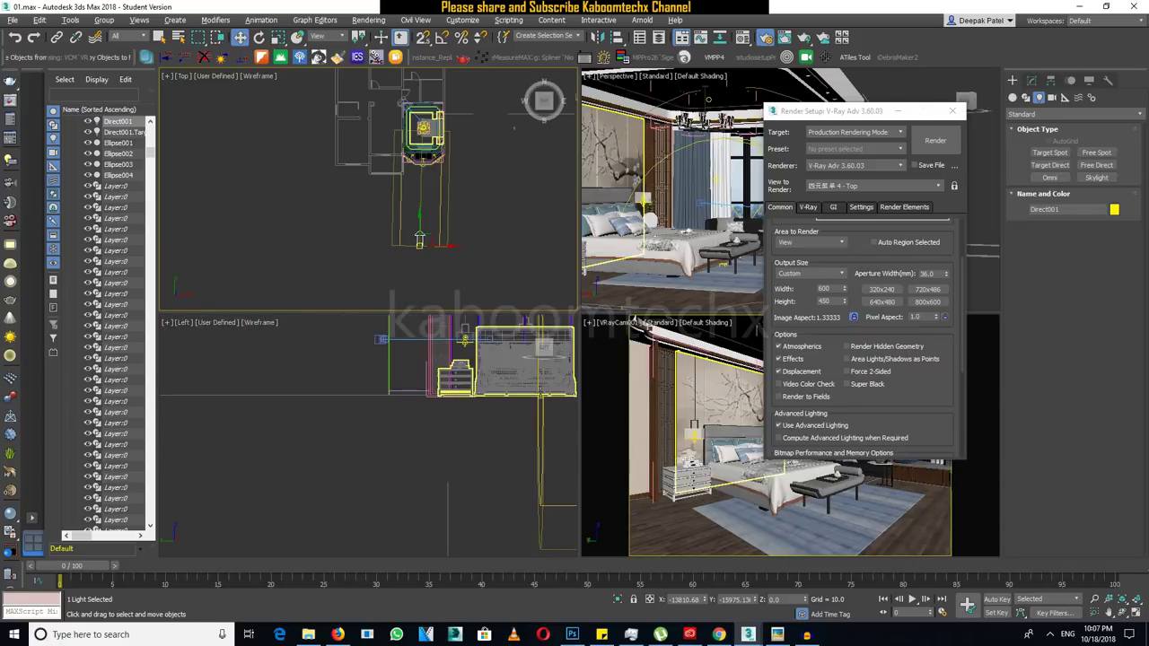
pyautogui.scroll(-3, 377, 421)
pyautogui.scroll(-3, 313, 441)
pyautogui.scroll(-3, 309, 440)
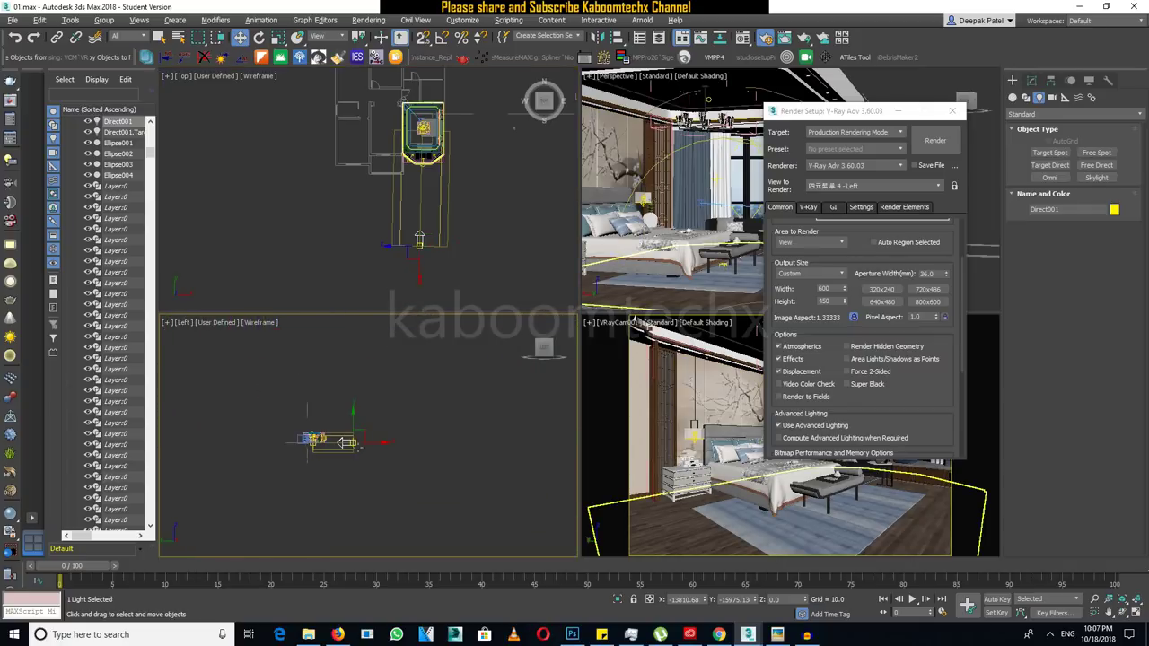
pyautogui.scroll(1, 308, 430)
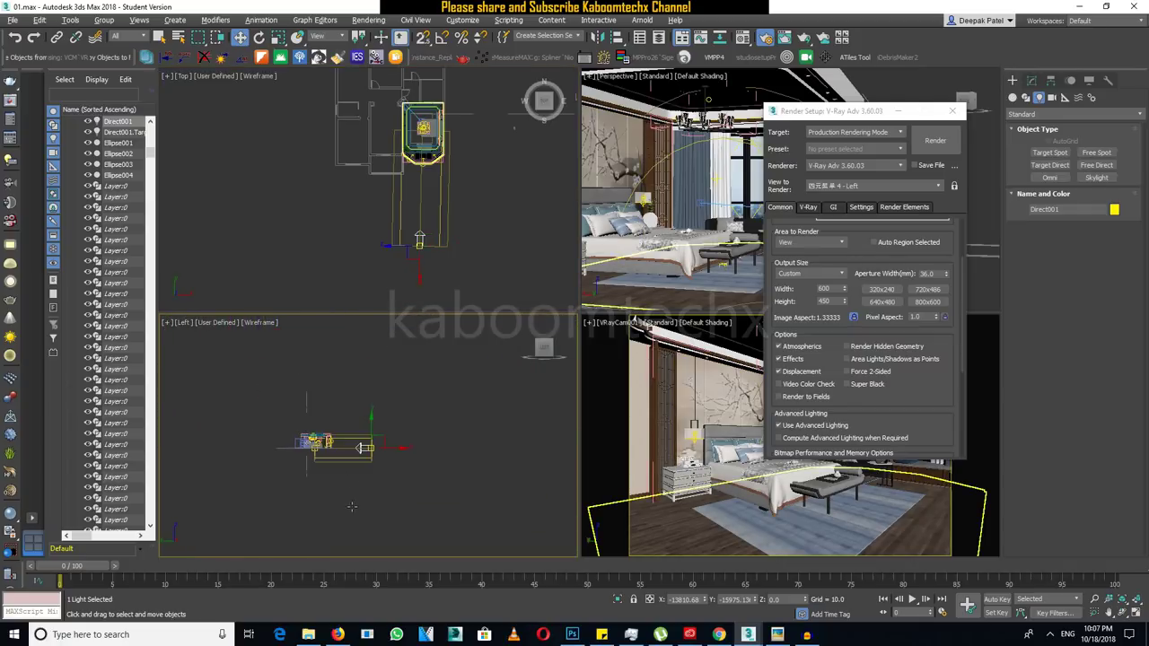
pyautogui.scroll(5, 358, 448)
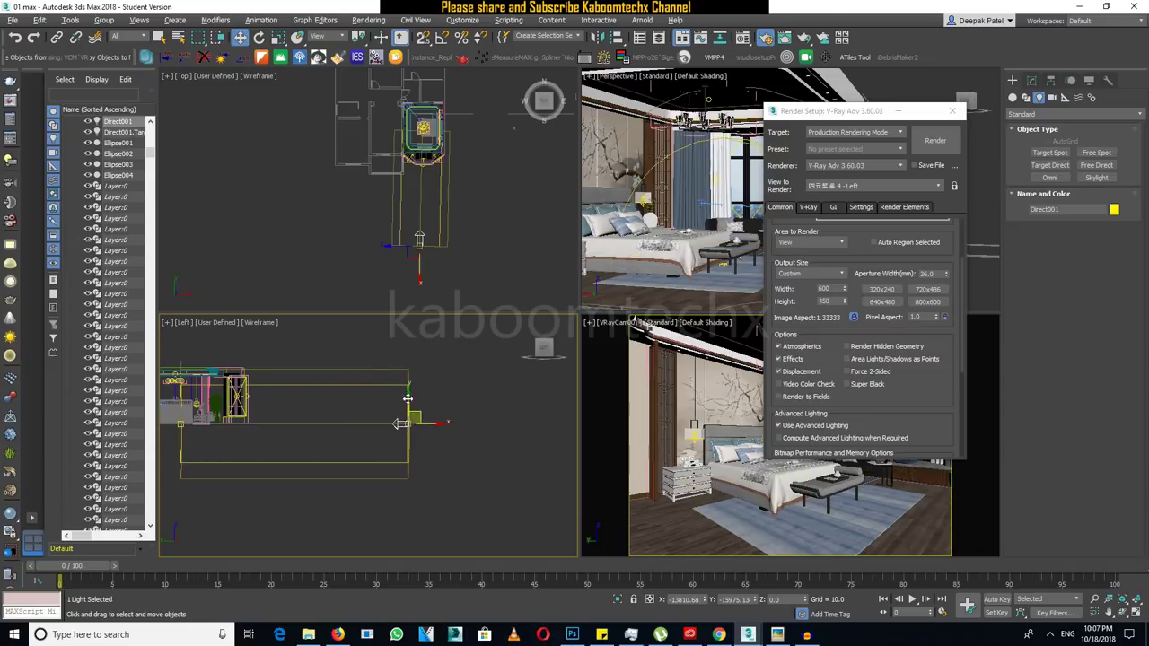
pyautogui.moveTo(412, 410)
pyautogui.mouseDown()
pyautogui.moveTo(408, 332)
pyautogui.moveTo(401, 341)
pyautogui.mouseUp()
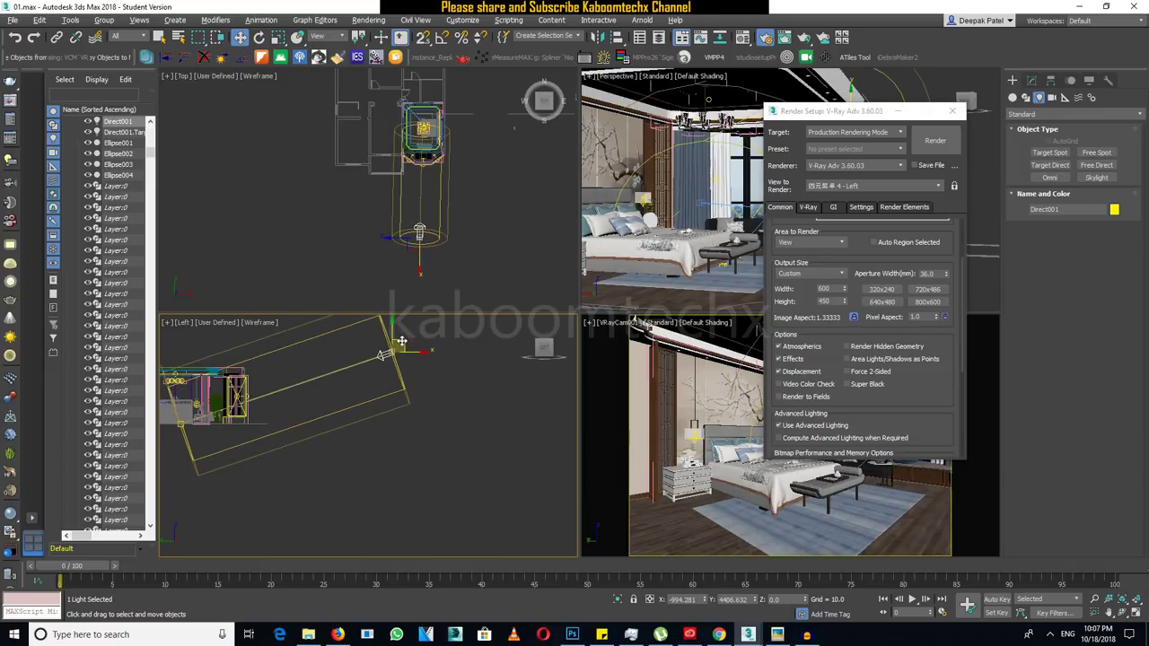
pyautogui.moveTo(401, 341); pyautogui.dragTo(400, 350)
pyautogui.moveTo(285, 392); pyautogui.dragTo(352, 386, button='middle')
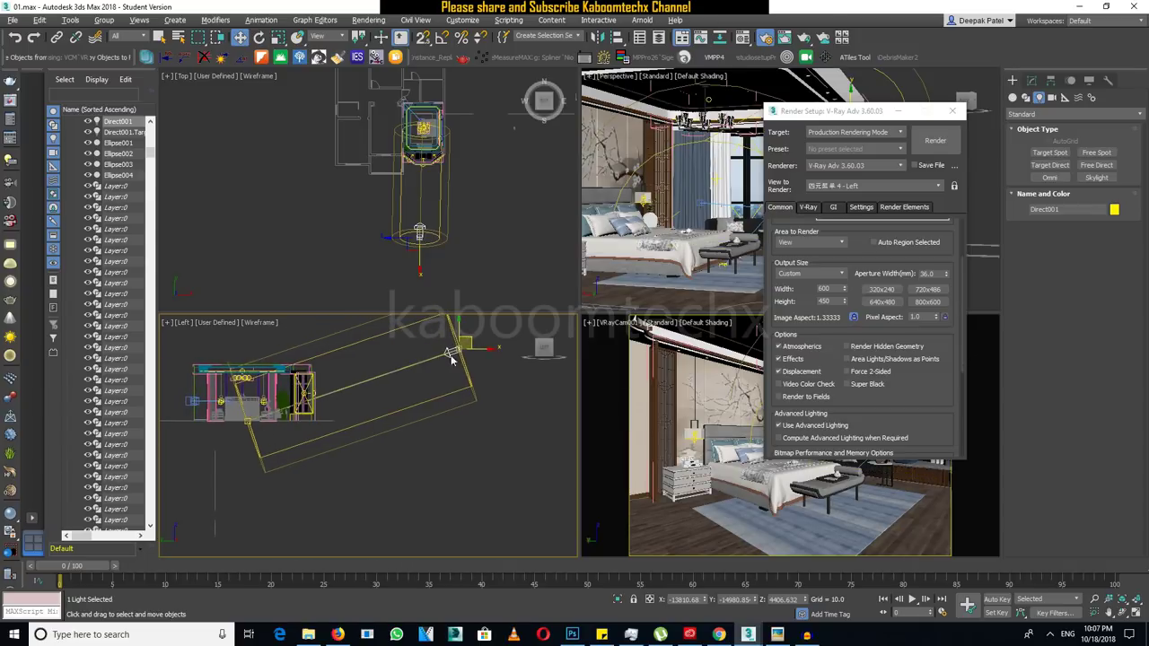
pyautogui.scroll(1, 385, 372)
pyautogui.scroll(1, 341, 392)
pyautogui.scroll(2, 350, 400)
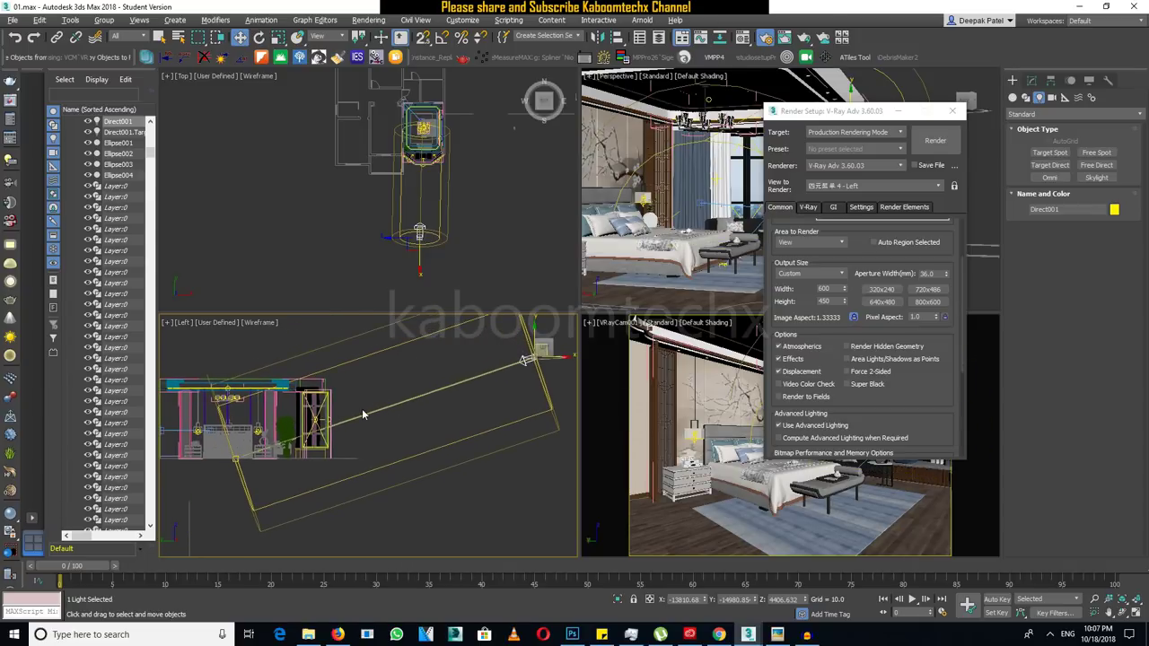
pyautogui.moveTo(461, 410); pyautogui.dragTo(380, 435, button='middle')
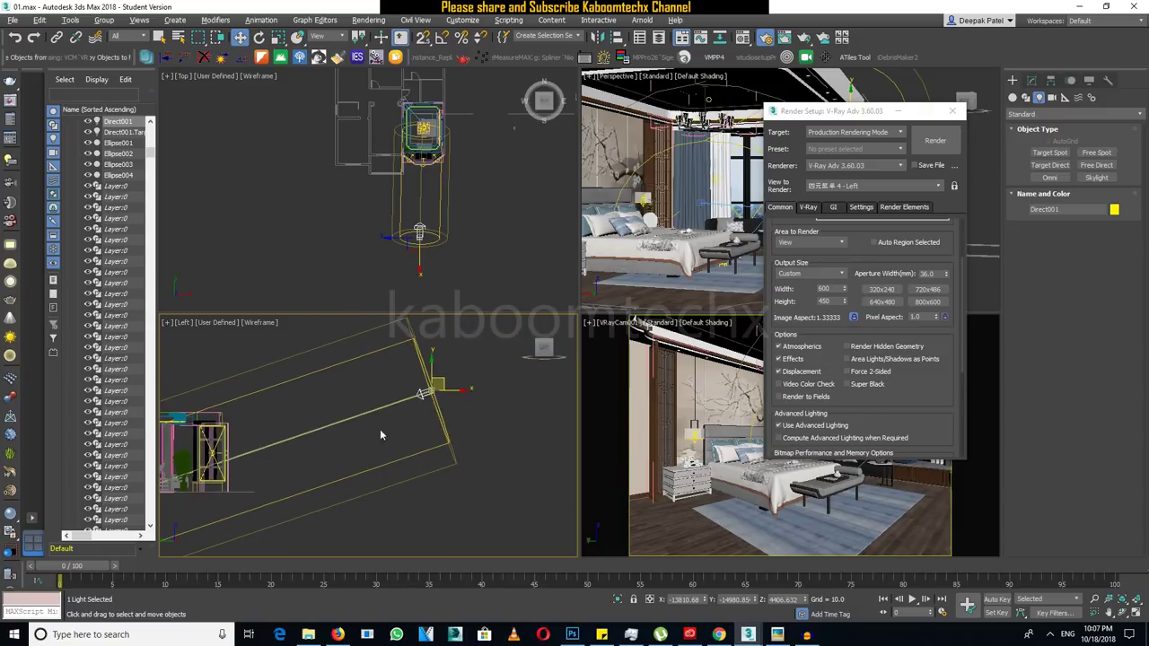
# Edit Direct001's Multiplier in the Modify panel, leaving it at 3.0.
pyautogui.click(1031, 80)
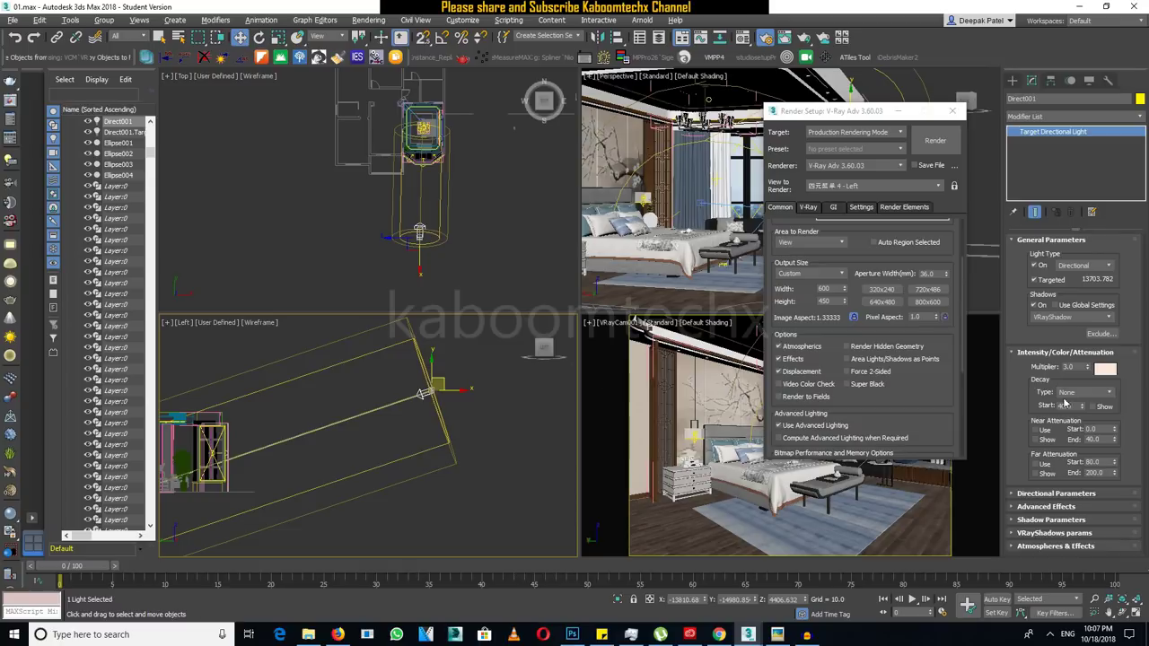
pyautogui.doubleClick(1073, 367)
pyautogui.write('1')
pyautogui.doubleClick(1070, 367)
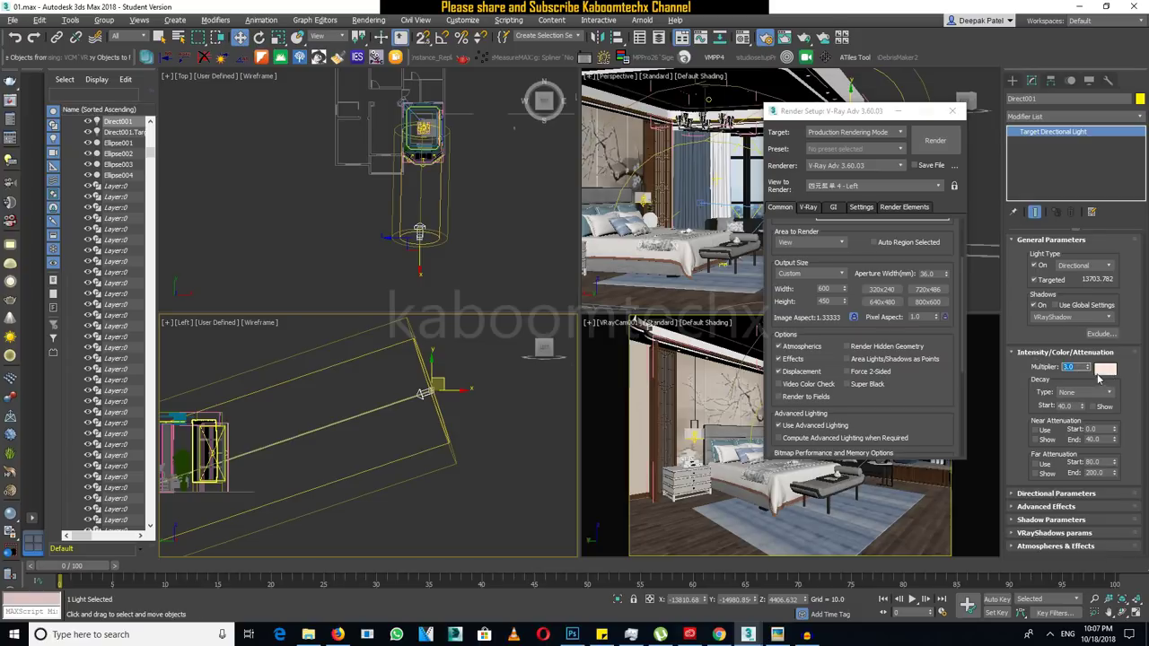
# Lower the light colour's Blue value from 183 to 133 in the Color Selector.
pyautogui.click(1106, 369)
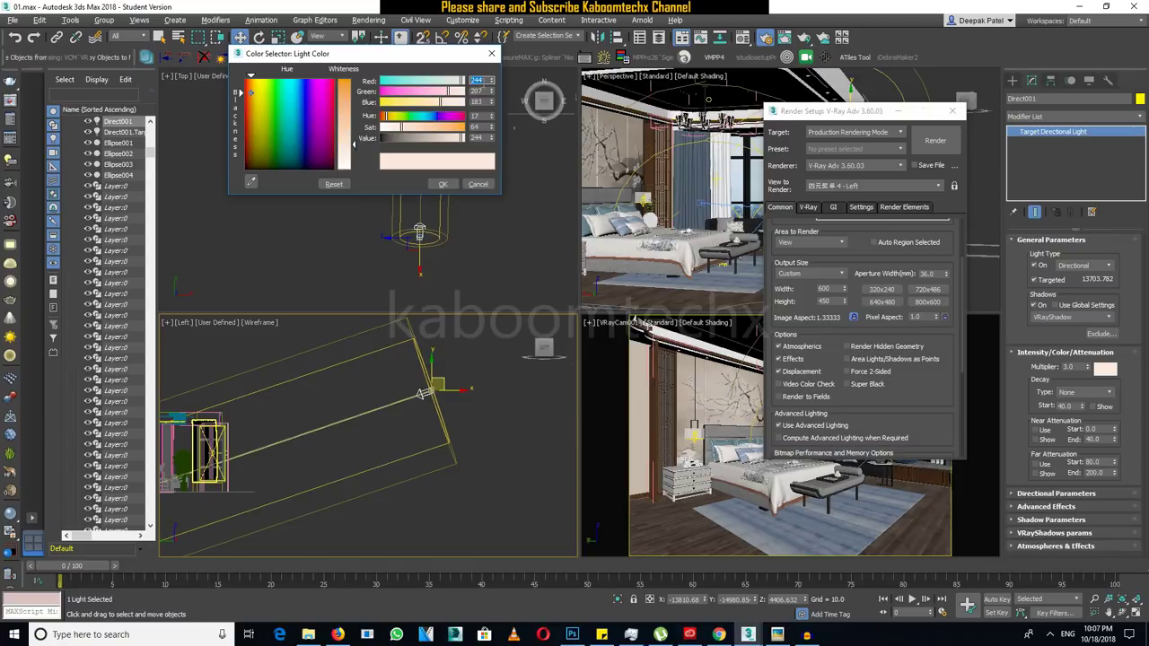
pyautogui.doubleClick(484, 91)
pyautogui.press('Tab')
pyautogui.write('133')
# Apply the warmer light colour, select object 123 in the Top view, and close Render Setup.
pyautogui.click(442, 184)
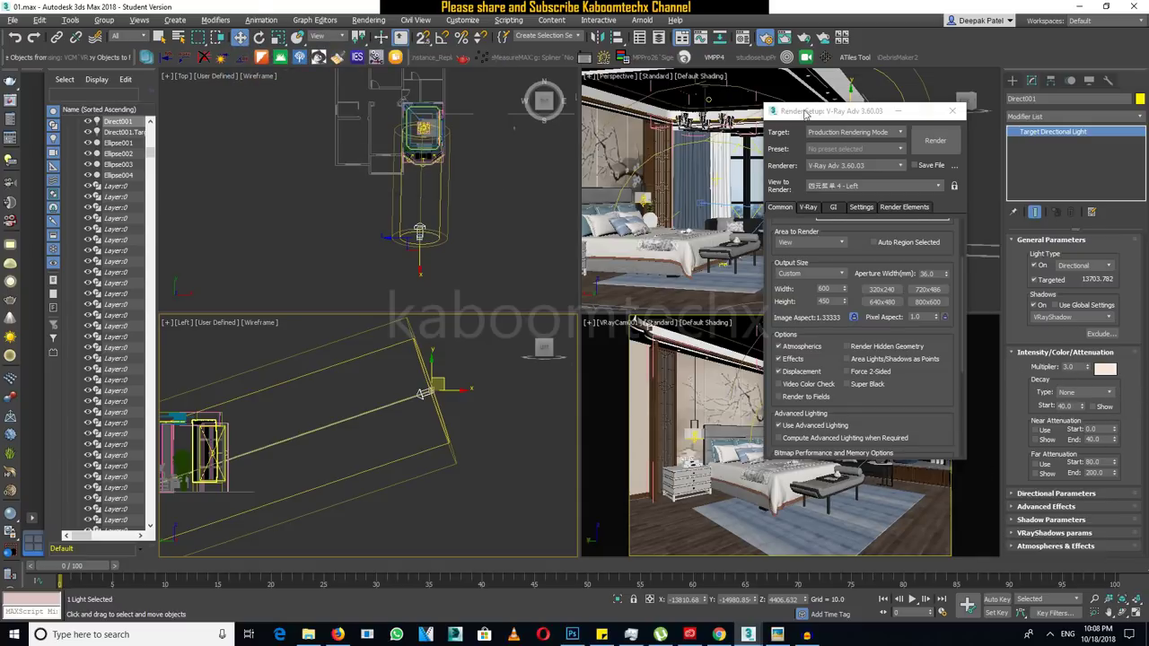
pyautogui.scroll(2, 422, 171)
pyautogui.scroll(3, 406, 175)
pyautogui.scroll(3, 426, 184)
pyautogui.scroll(3, 449, 193)
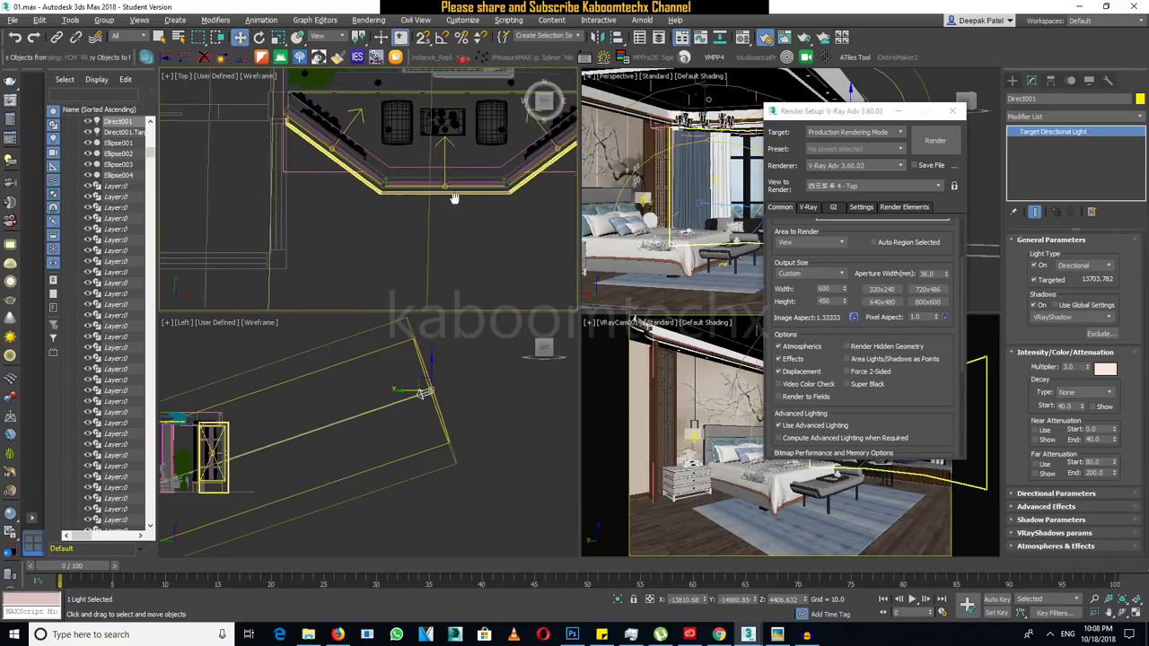
pyautogui.moveTo(454, 198); pyautogui.dragTo(400, 249, button='middle')
pyautogui.click(401, 247)
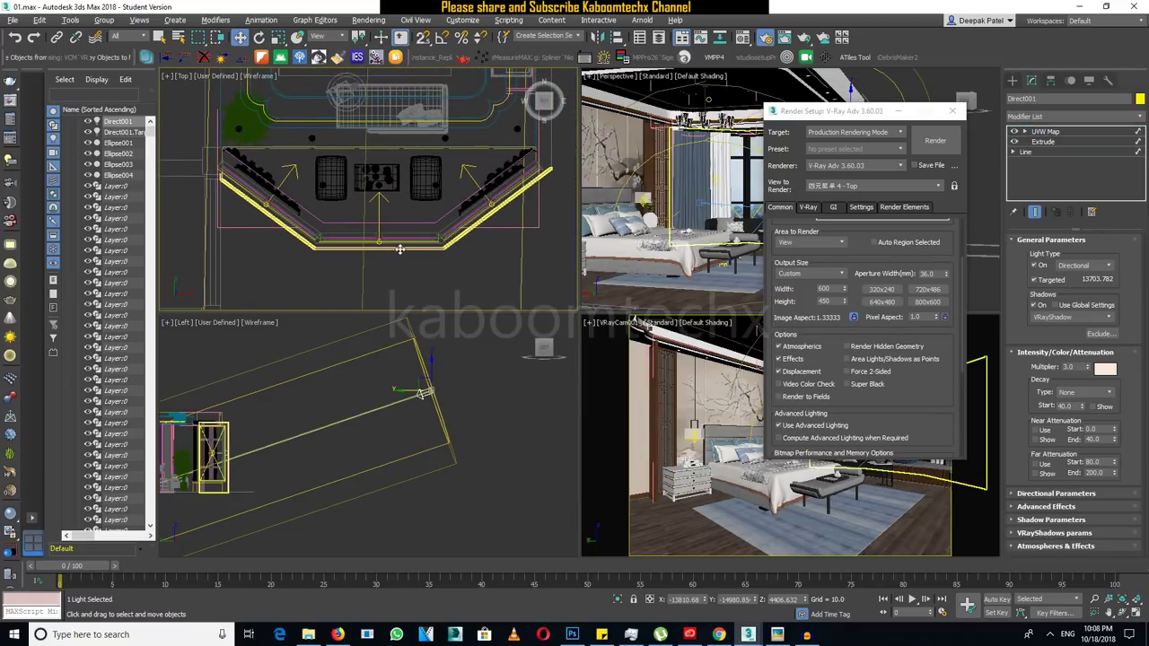
pyautogui.click(952, 110)
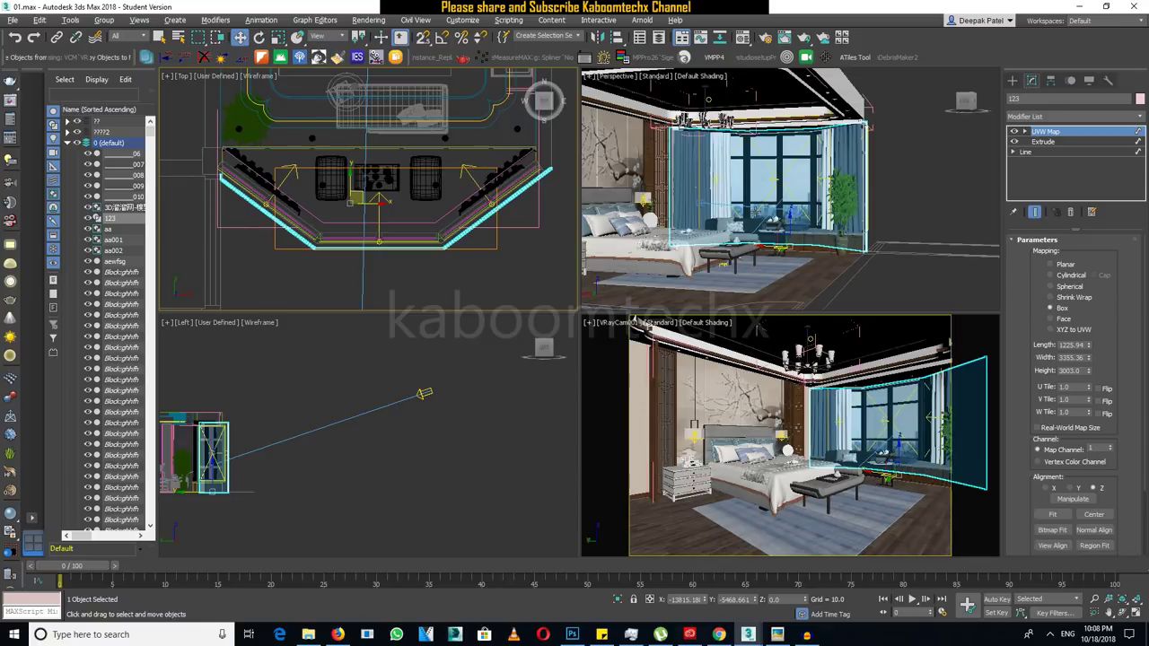
# Orbit the Perspective view and reselect the Direct001 directional light.
pyautogui.scroll(-3, 771, 254)
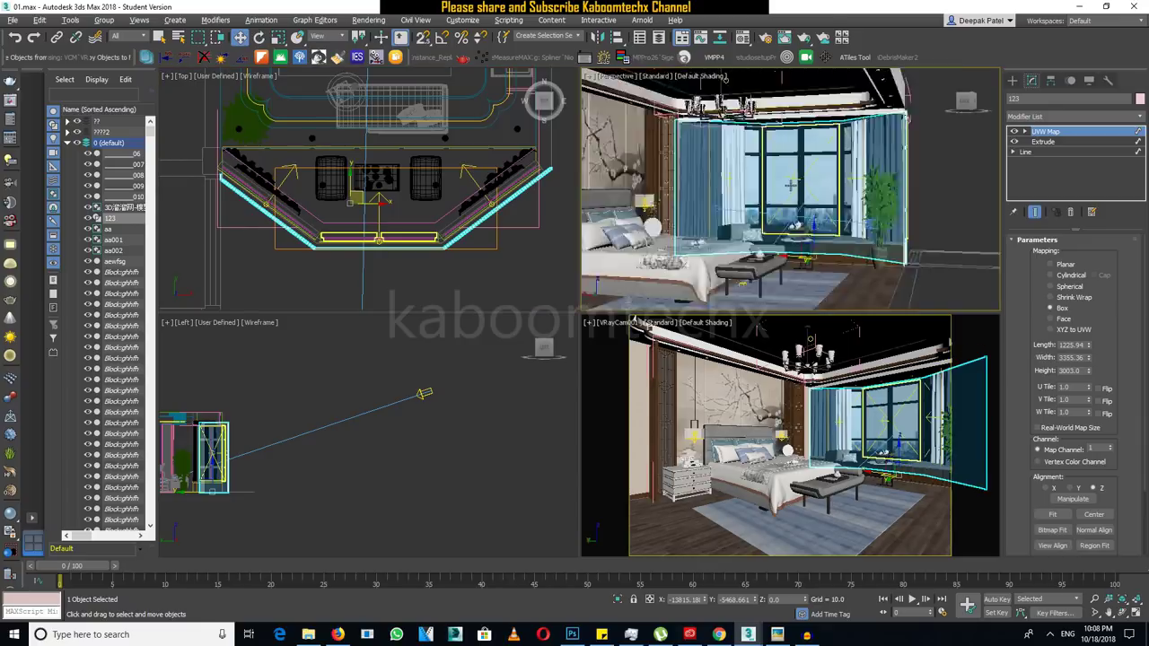
pyautogui.scroll(-5, 771, 254)
pyautogui.keyDown('alt'); pyautogui.moveTo(771, 254); pyautogui.dragTo(948, 73, button='middle'); pyautogui.keyUp('alt')
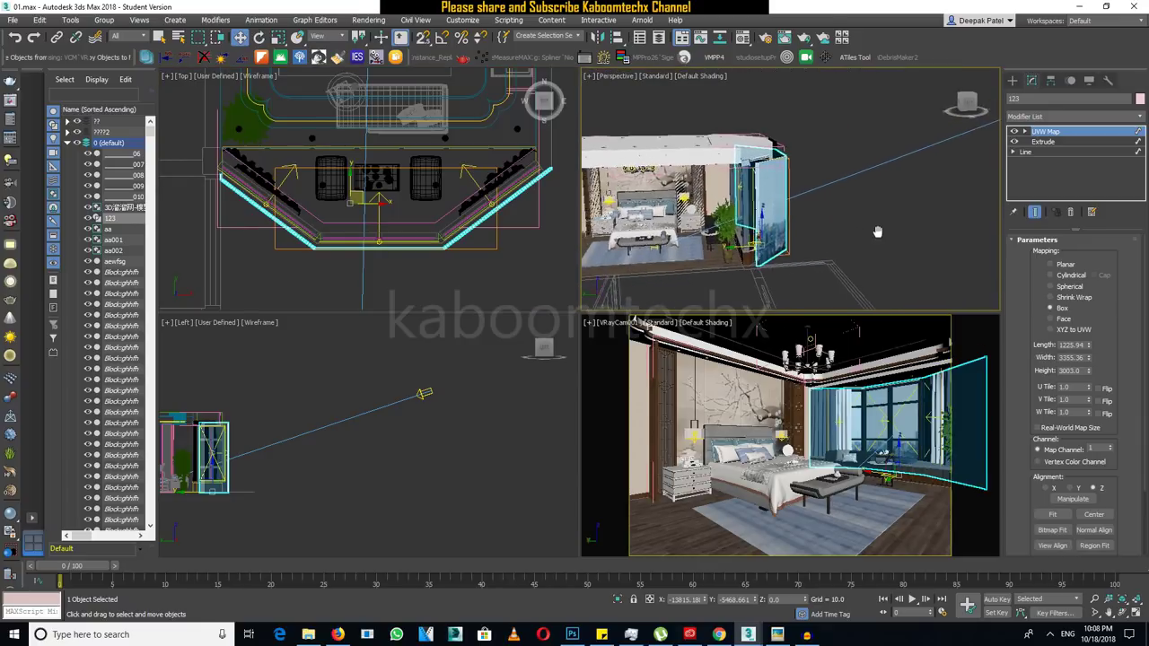
pyautogui.click(904, 174)
pyautogui.scroll(-2, 897, 173)
pyautogui.scroll(-2, 884, 173)
pyautogui.click(887, 171)
pyautogui.scroll(-2, 883, 172)
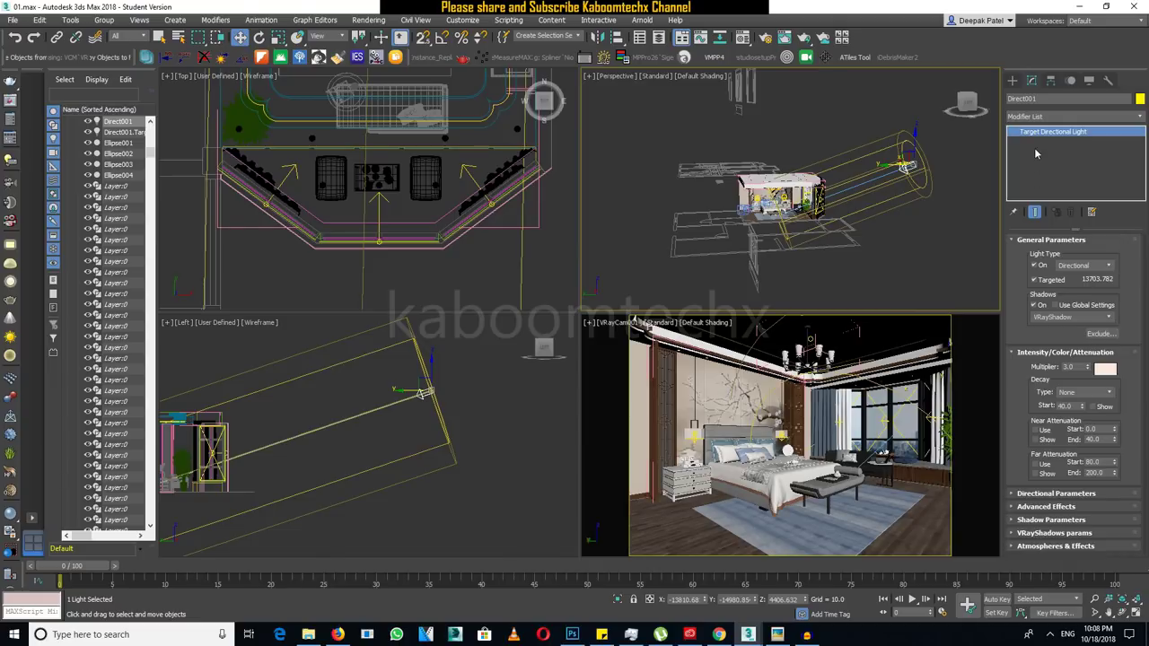
# Move object 123 into Direct001's Exclude list and confirm it.
pyautogui.click(1102, 333)
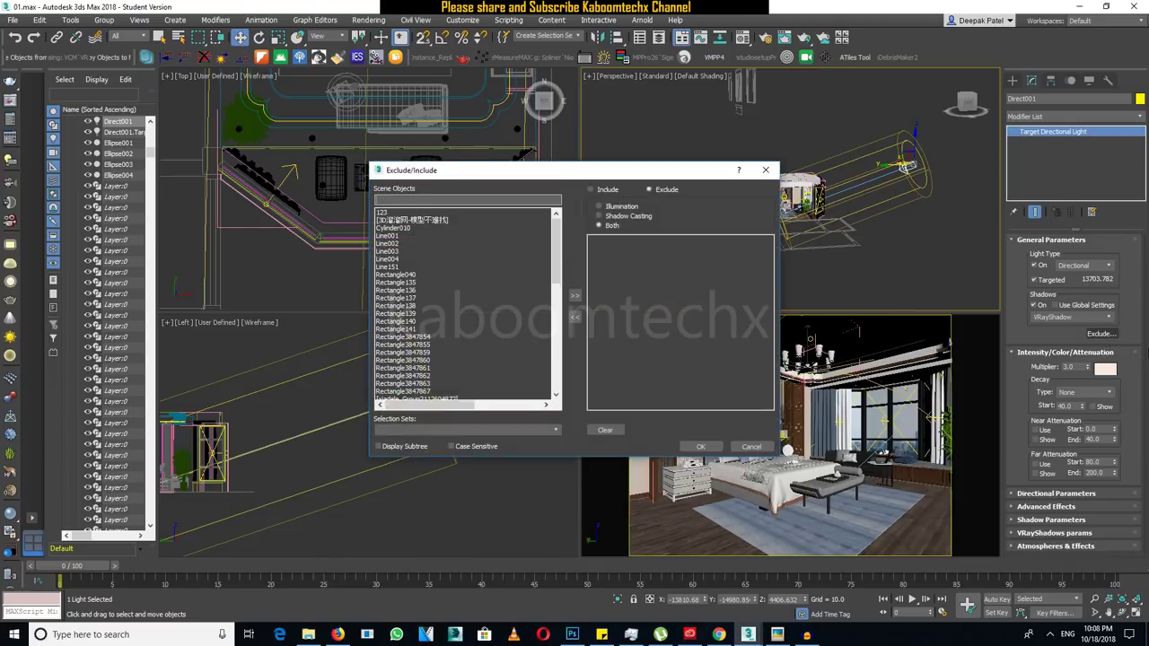
pyautogui.click(392, 212)
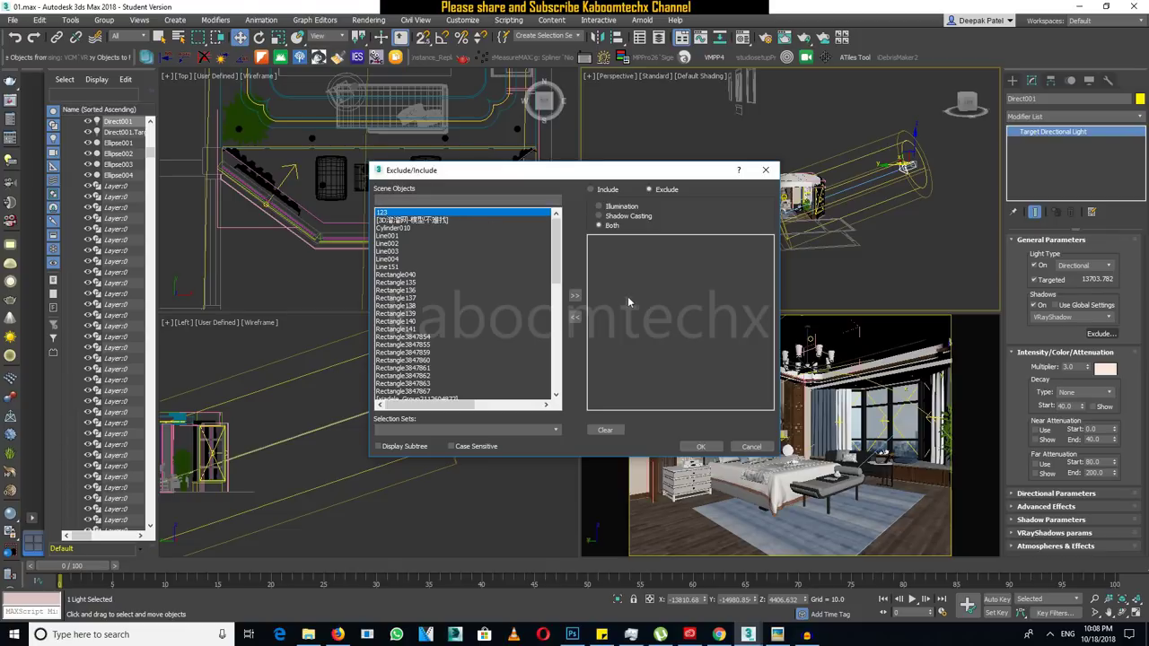
pyautogui.click(575, 295)
pyautogui.click(700, 445)
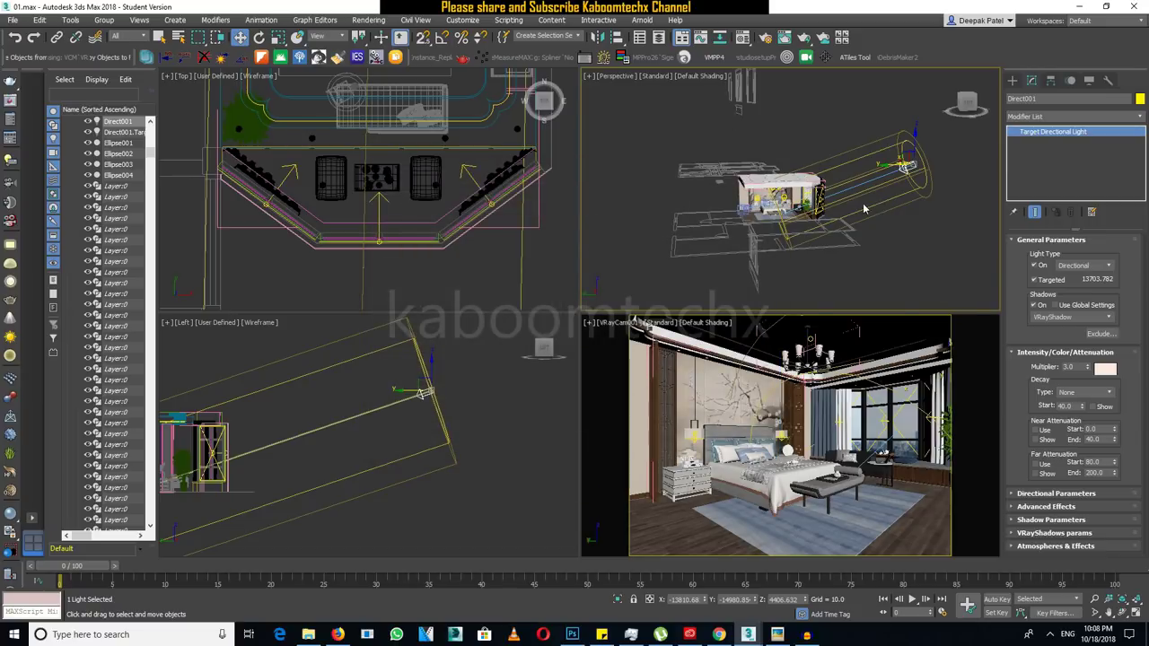
# Orbit the Perspective view around the room and select a window object.
pyautogui.keyDown('alt'); pyautogui.moveTo(864, 209); pyautogui.dragTo(897, 211, button='middle'); pyautogui.keyUp('alt')
pyautogui.scroll(5, 759, 162)
pyautogui.scroll(3, 759, 162)
pyautogui.click(759, 157)
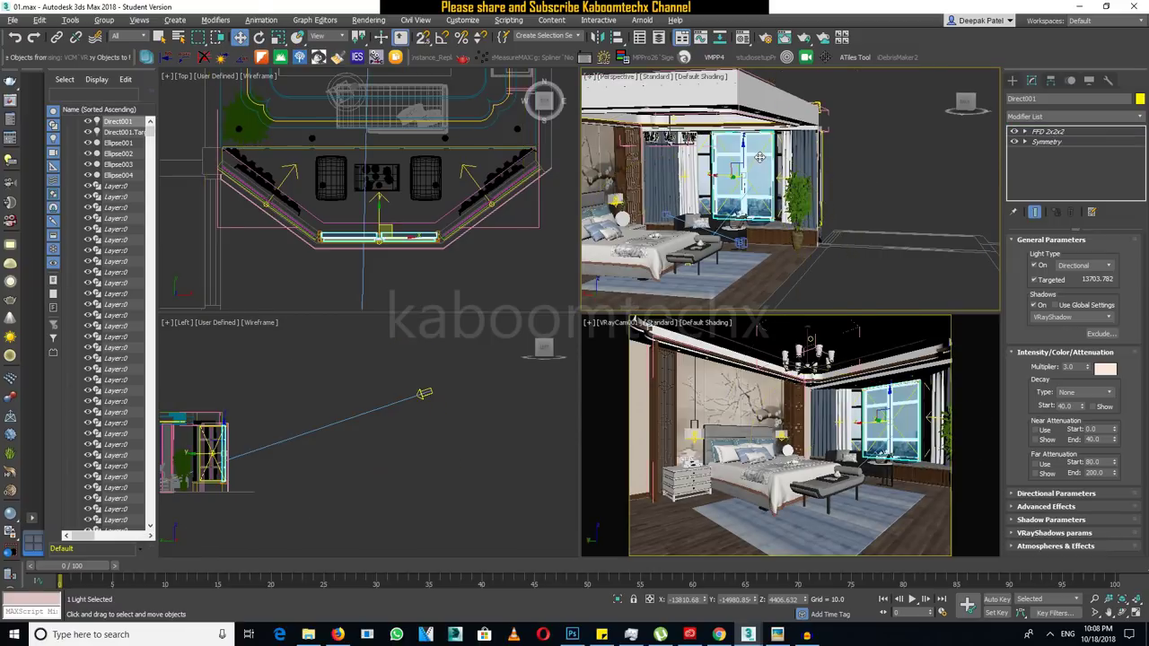
# Frame and zoom the Perspective view onto the bedroom window group.
pyautogui.click(805, 165)
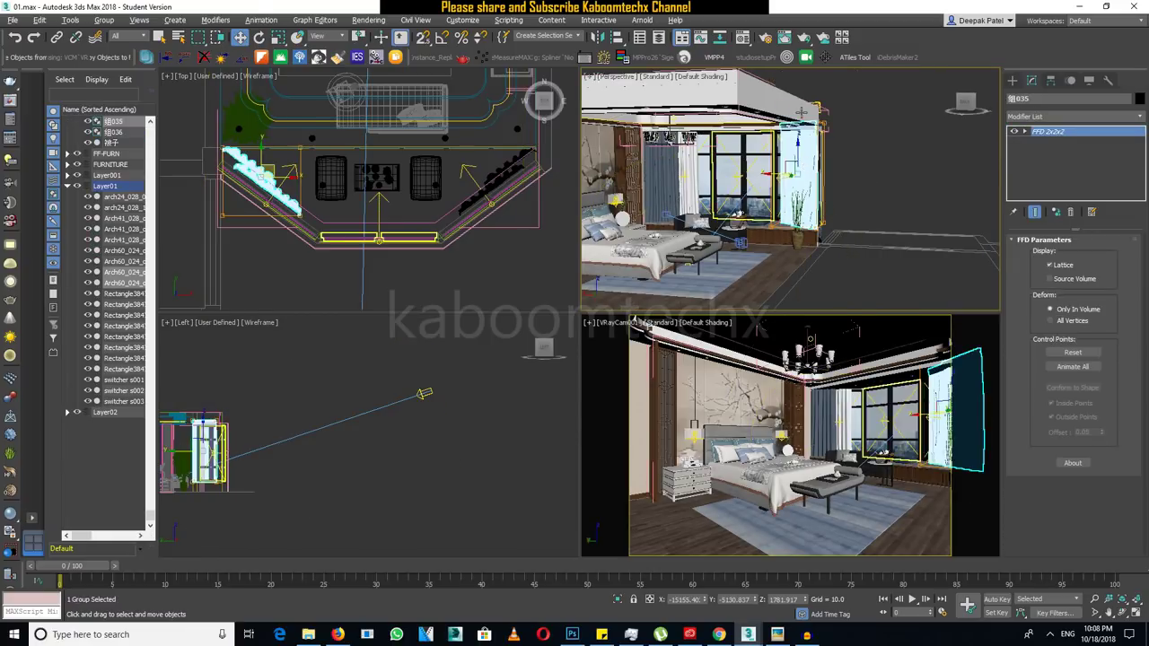
pyautogui.scroll(-3, 802, 112)
pyautogui.click(947, 75)
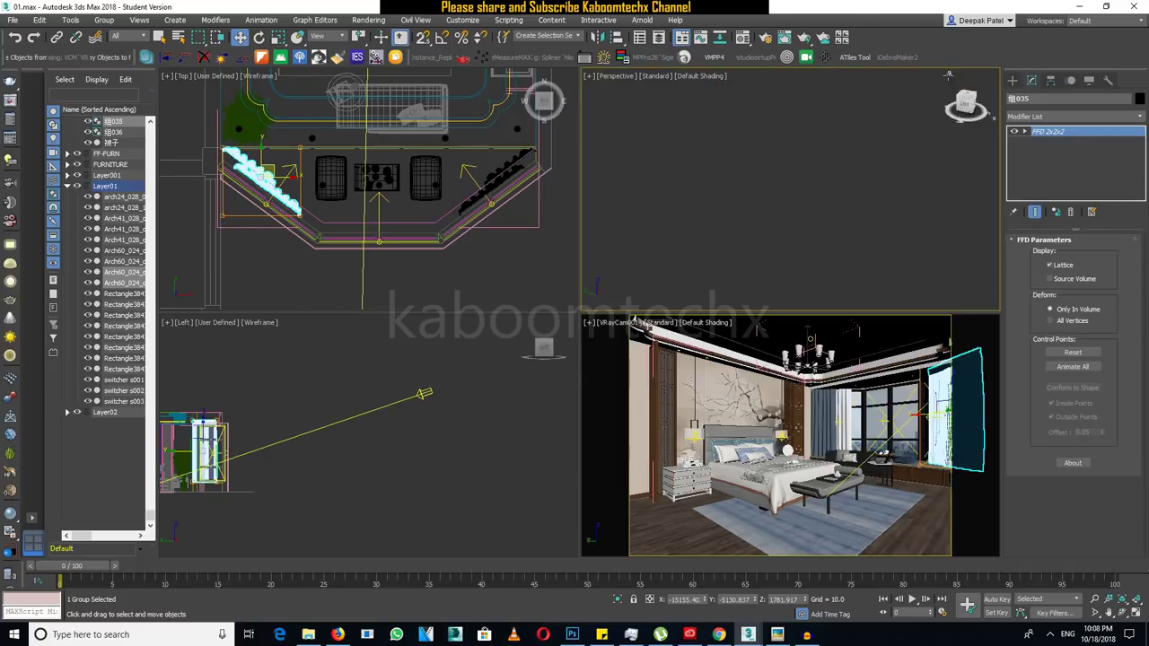
pyautogui.press('z')
pyautogui.scroll(-3, 821, 161)
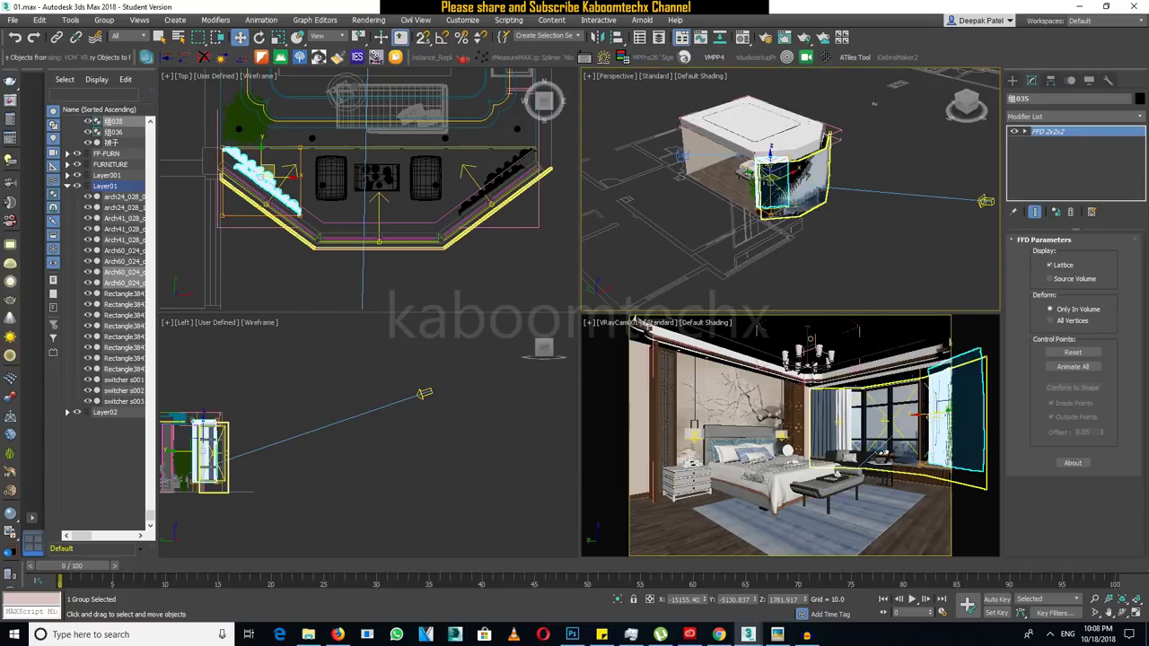
pyautogui.keyDown('alt'); pyautogui.moveTo(873, 104); pyautogui.dragTo(809, 158, button='middle'); pyautogui.keyUp('alt')
pyautogui.click(809, 158)
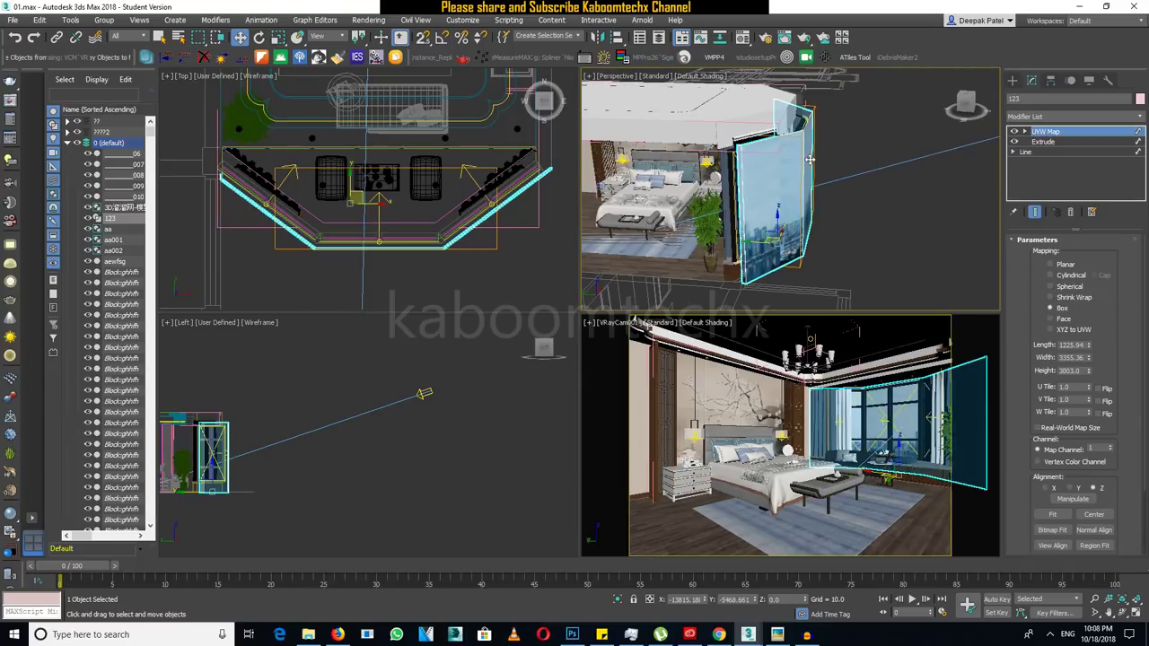
pyautogui.click(736, 176)
pyautogui.keyDown('alt'); pyautogui.moveTo(734, 171); pyautogui.dragTo(731, 155, button='middle'); pyautogui.keyUp('alt')
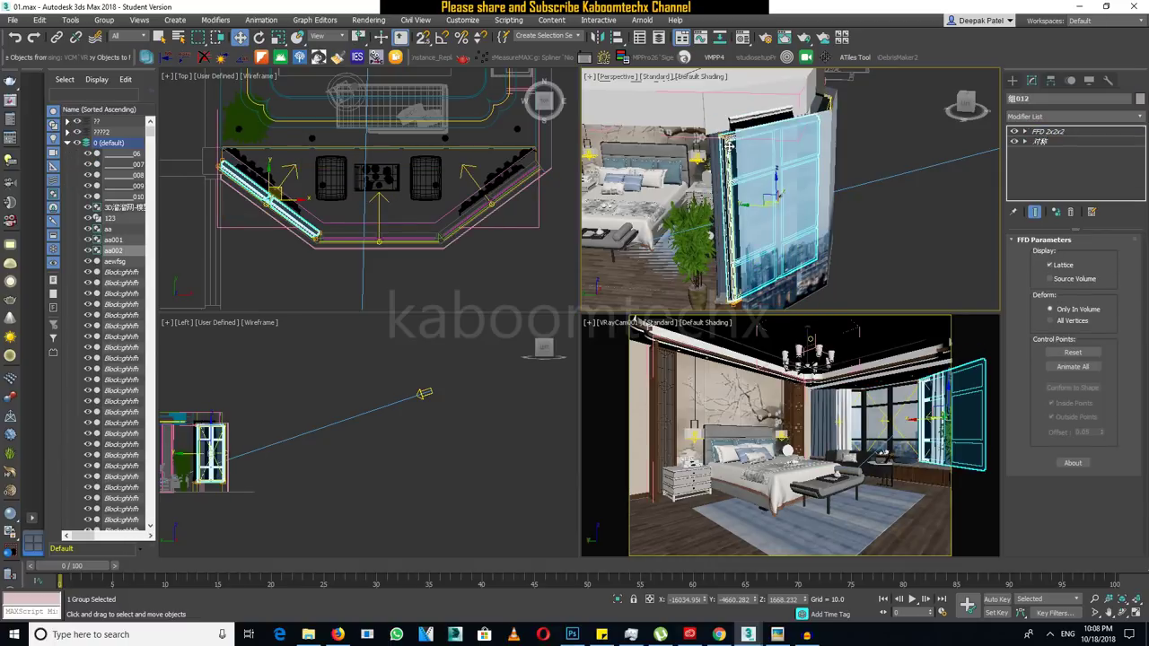
# Set the selection filter to Lights and pick the VRayLight covering the window.
pyautogui.click(729, 143)
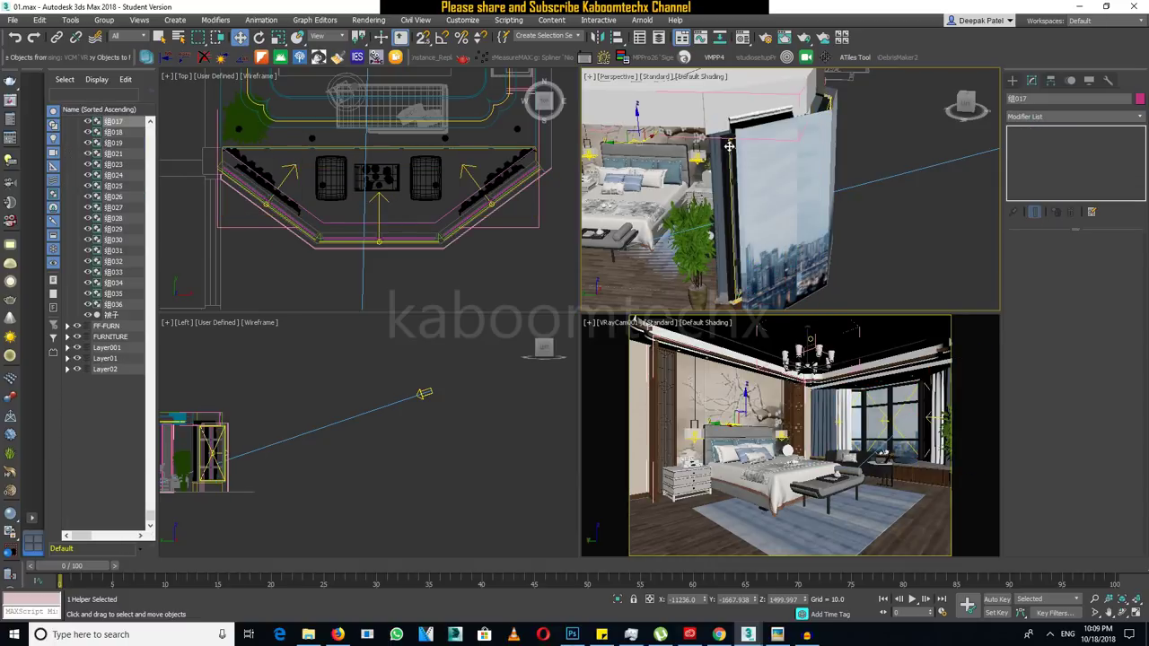
pyautogui.click(130, 35)
pyautogui.click(150, 80)
pyautogui.click(746, 196)
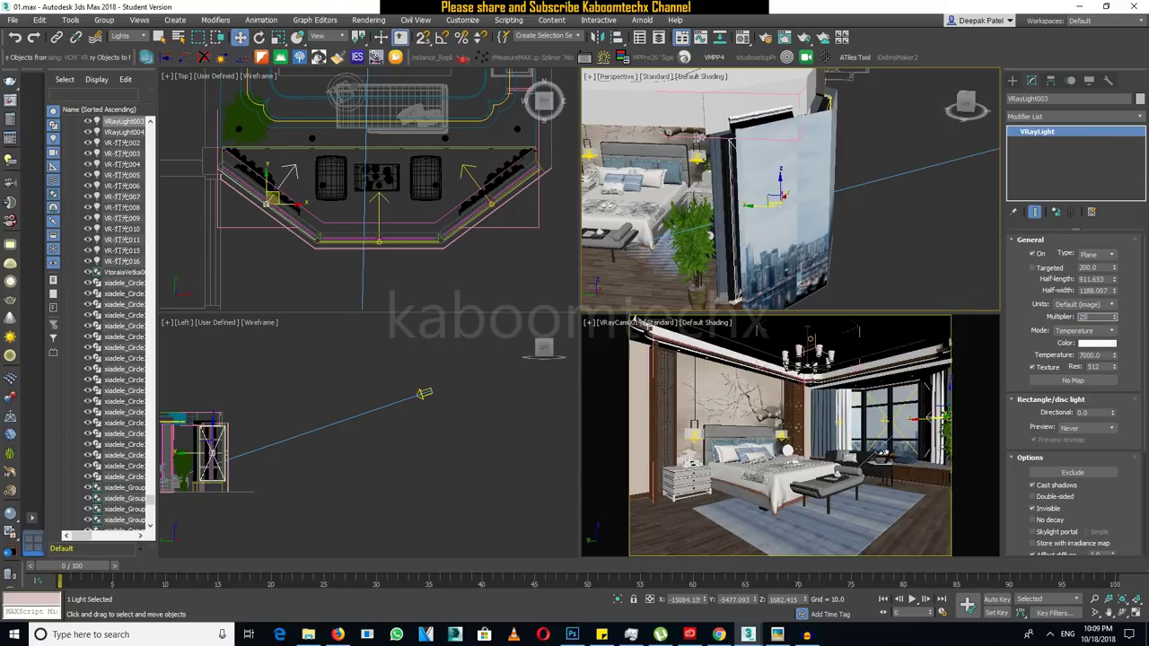
# Switch to VRayCam001, maximize the viewport, and render a fresh 600×450 V-Ray frame.
pyautogui.keyDown('alt'); pyautogui.moveTo(722, 195); pyautogui.dragTo(798, 199, button='middle'); pyautogui.keyUp('alt')
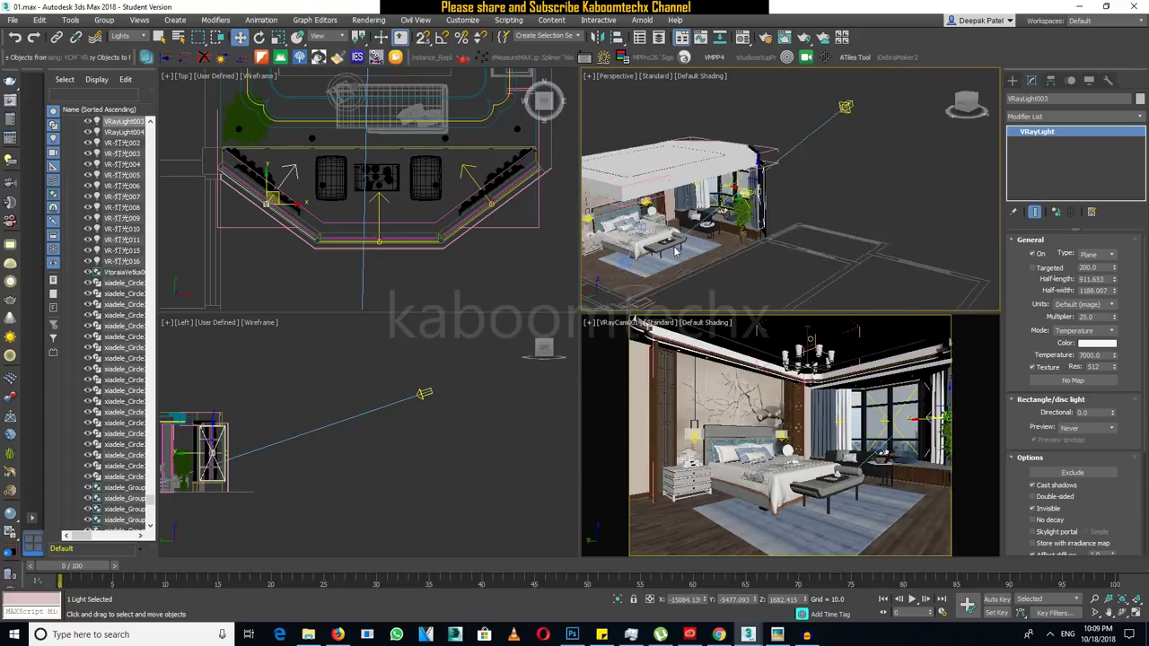
pyautogui.keyDown('alt'); pyautogui.moveTo(798, 199); pyautogui.dragTo(680, 219, button='middle'); pyautogui.keyUp('alt')
pyautogui.press('c')
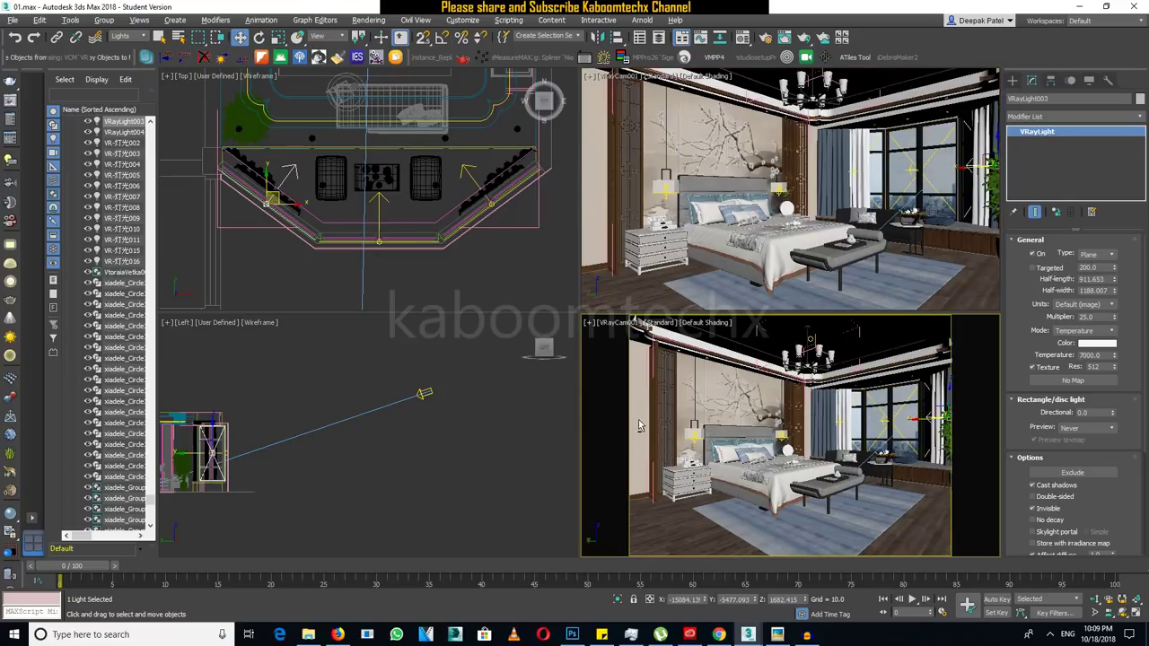
pyautogui.hotkey('alt', 'w')
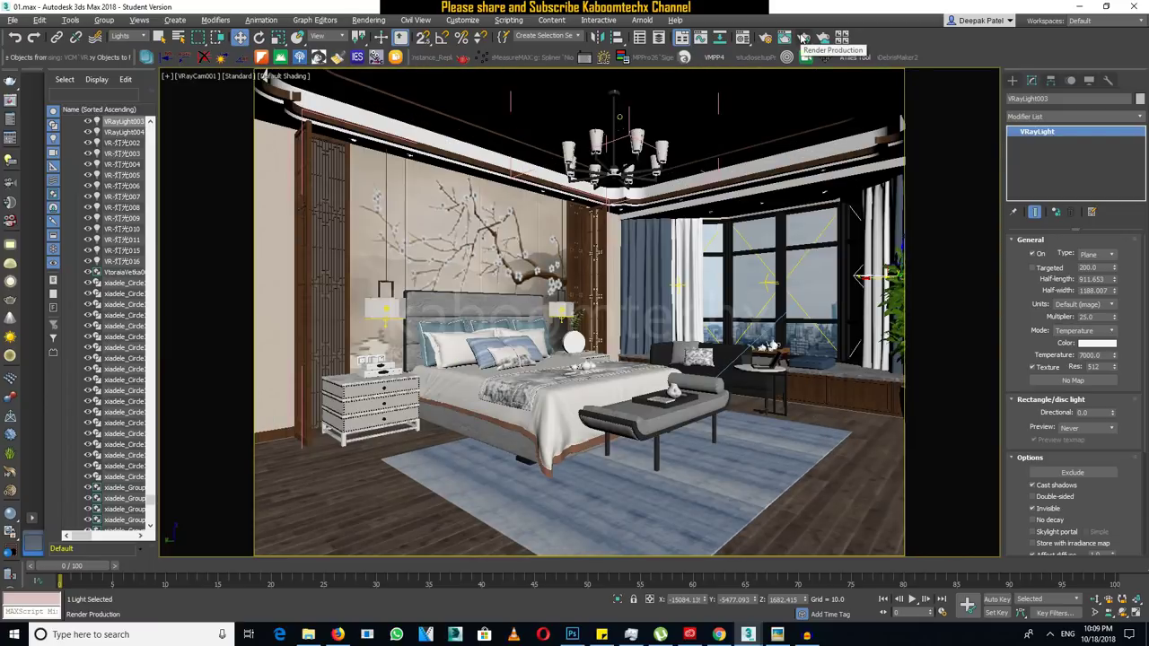
pyautogui.click(804, 38)
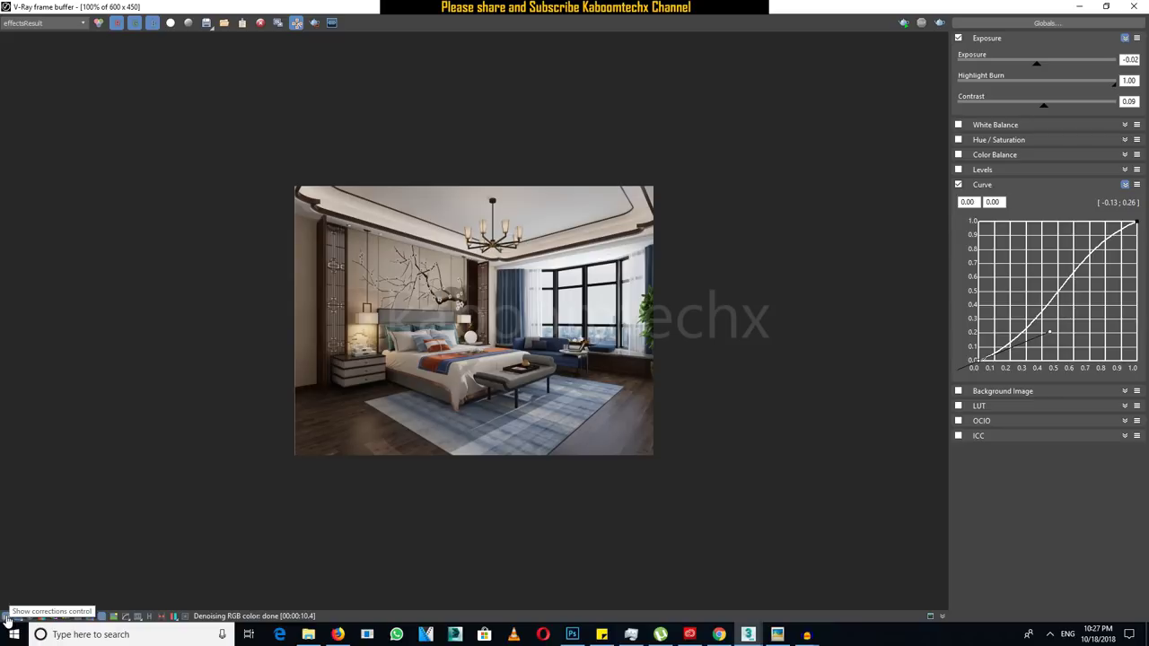
# Toggle the color corrections panel off and on, and restore then maximize the frame buffer window.
pyautogui.click(7, 616)
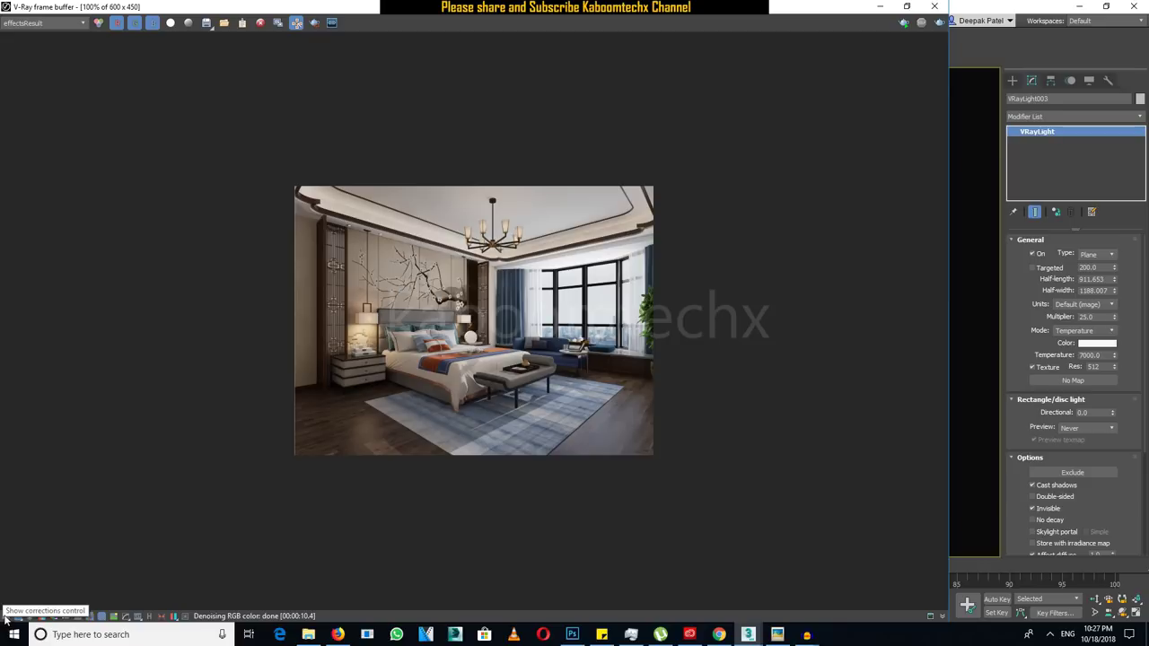
pyautogui.click(7, 617)
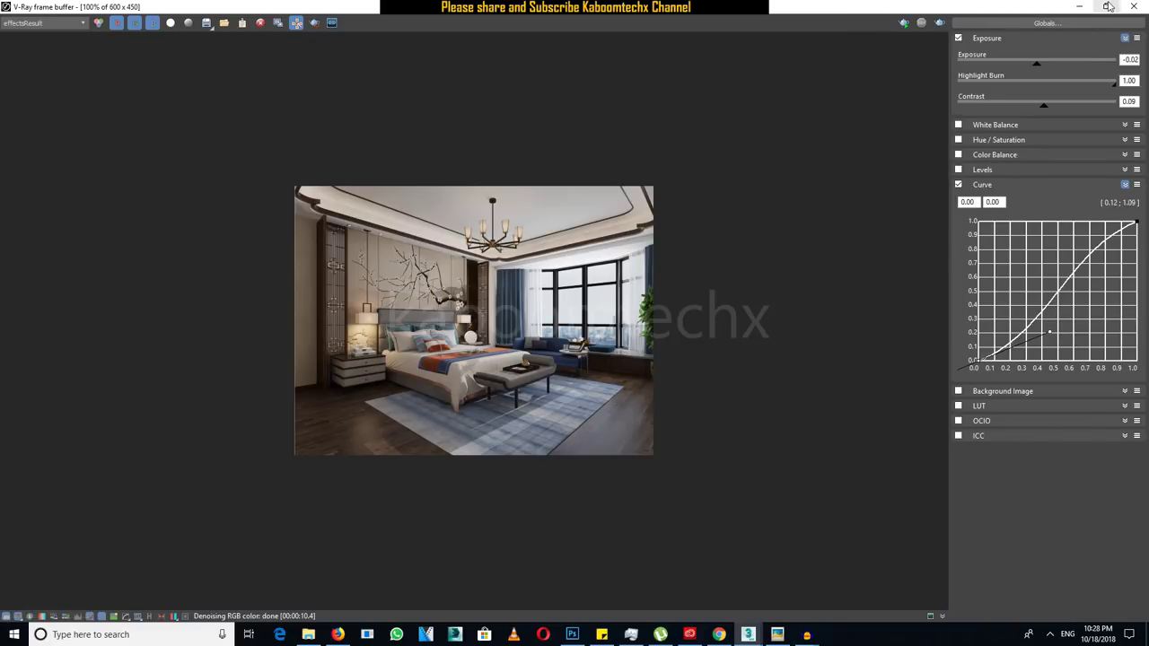
pyautogui.click(1105, 6)
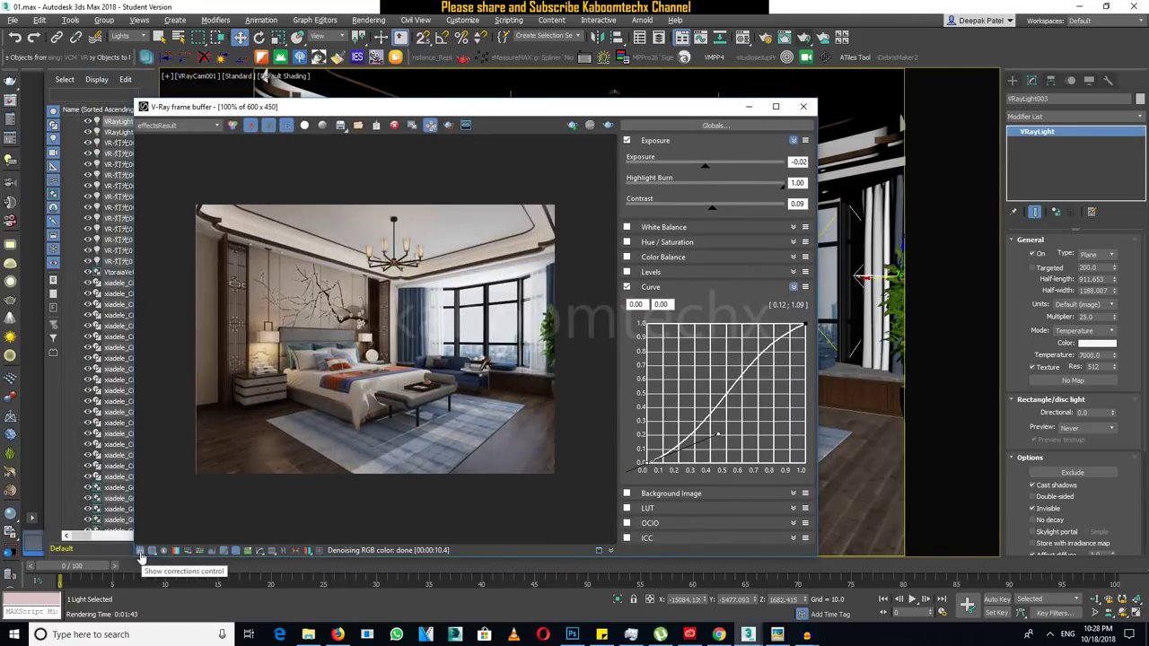
pyautogui.click(140, 552)
pyautogui.click(140, 552)
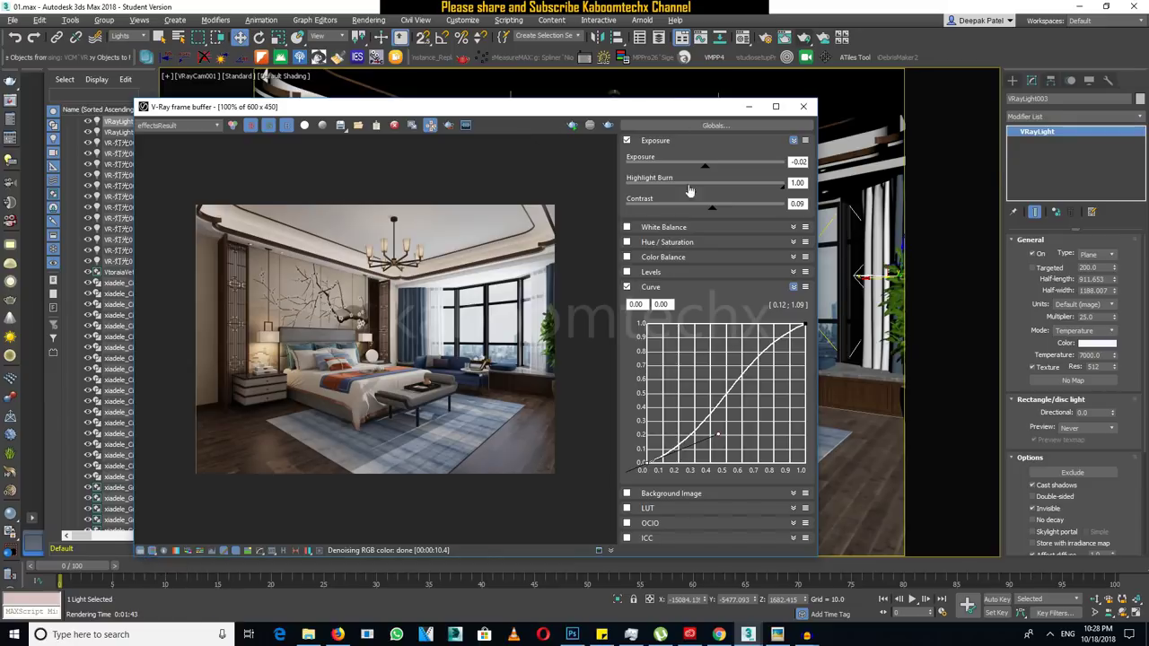
pyautogui.click(775, 106)
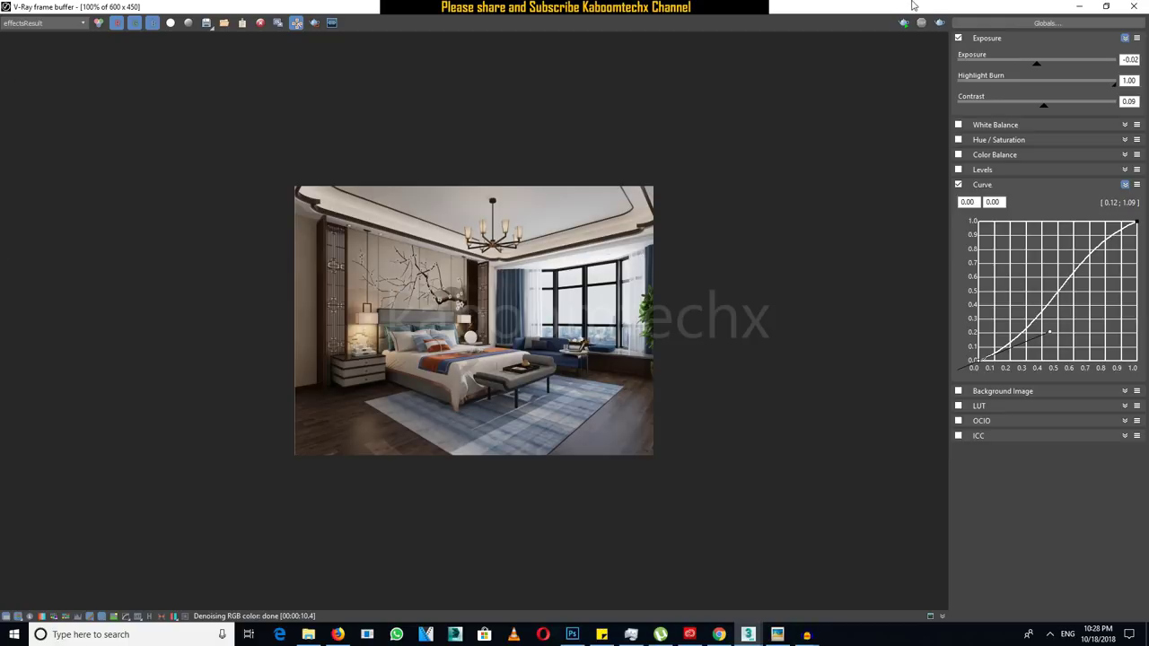
# Switch off the Exposure and Curve corrections, then re-enable Exposure alone.
pyautogui.click(958, 39)
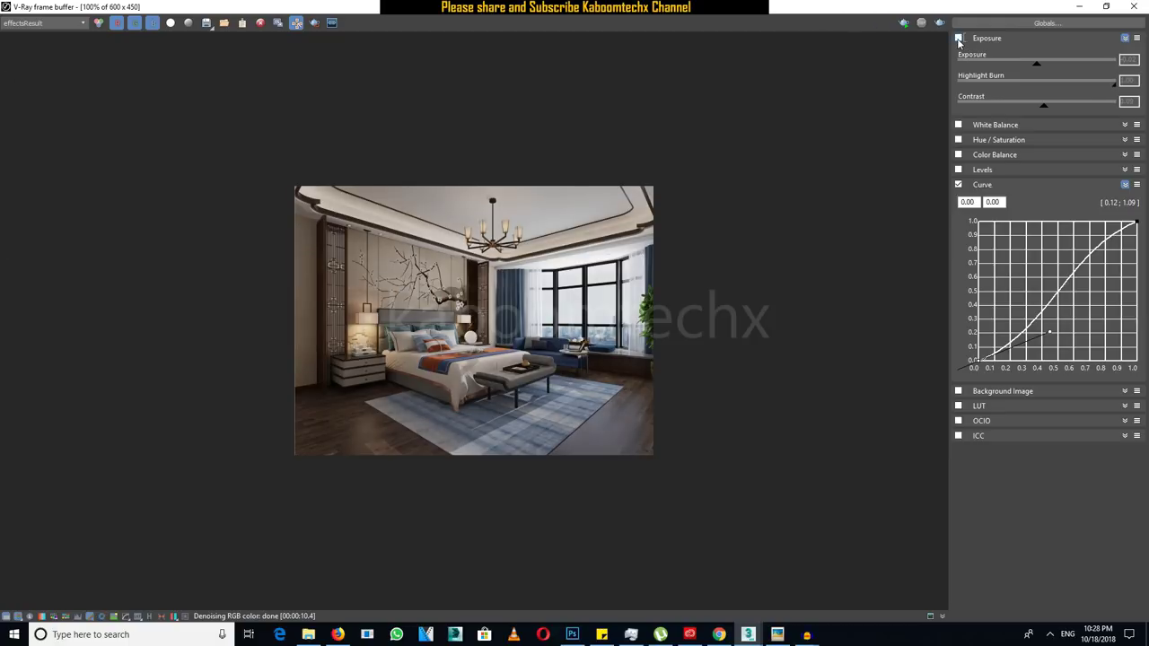
pyautogui.click(959, 184)
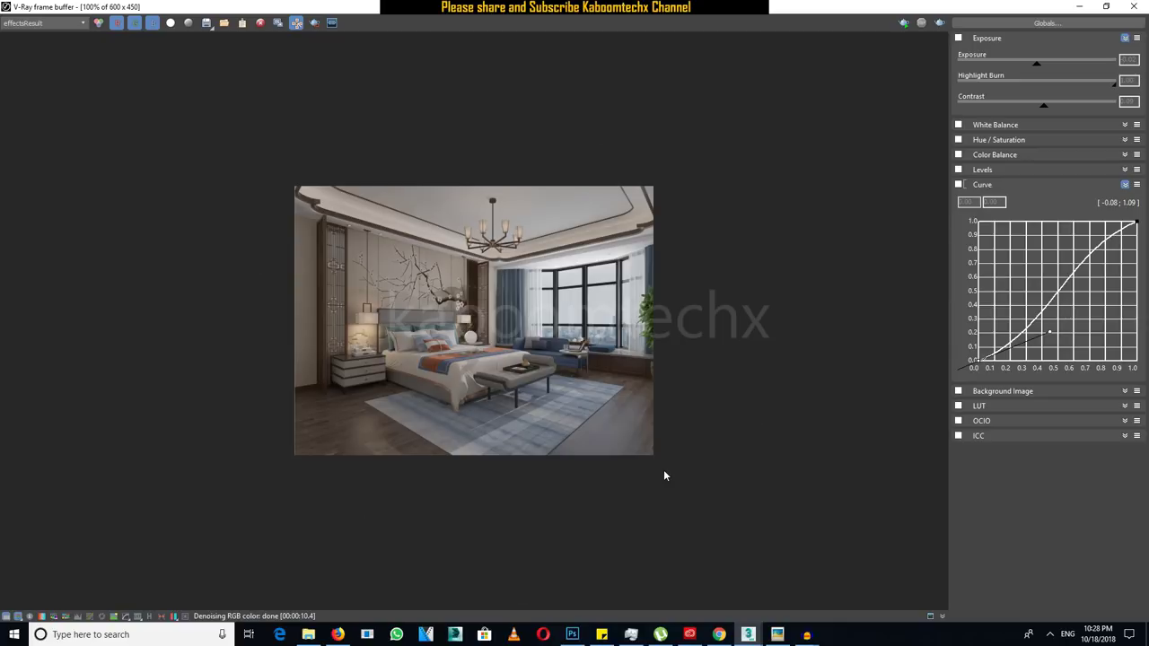
pyautogui.click(958, 39)
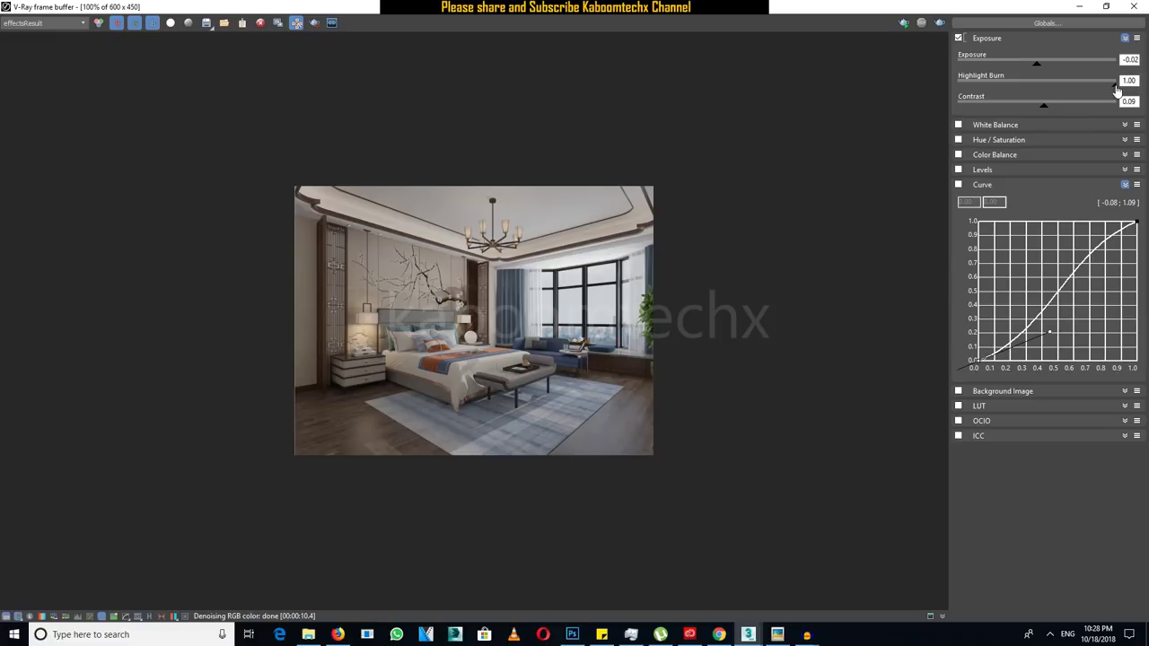
# Set highlight burn to 1.00, exposure to 0.05 and contrast to 0.10.
pyautogui.moveTo(1116, 83)
pyautogui.mouseDown()
pyautogui.moveTo(1039, 82)
pyautogui.moveTo(1096, 83)
pyautogui.moveTo(1008, 116)
pyautogui.moveTo(936, 115)
pyautogui.moveTo(1120, 100)
pyautogui.mouseUp()
pyautogui.moveTo(1038, 69); pyautogui.dragTo(1040, 70)
pyautogui.click(1088, 58)
pyautogui.write('0.5')
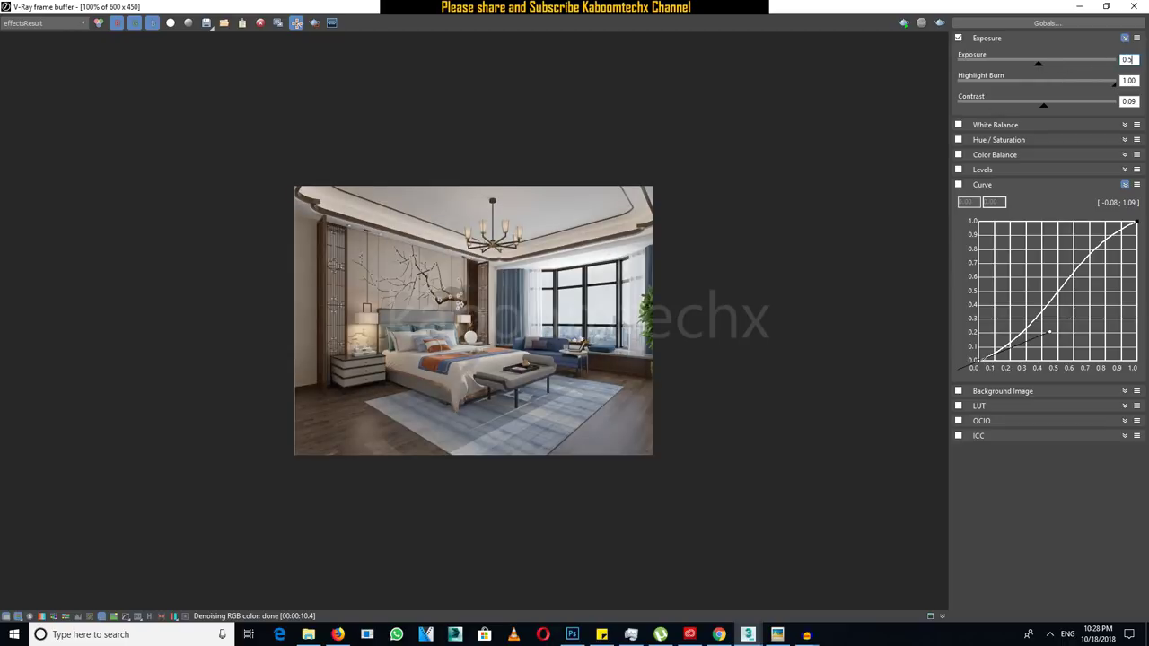
pyautogui.press('Return')
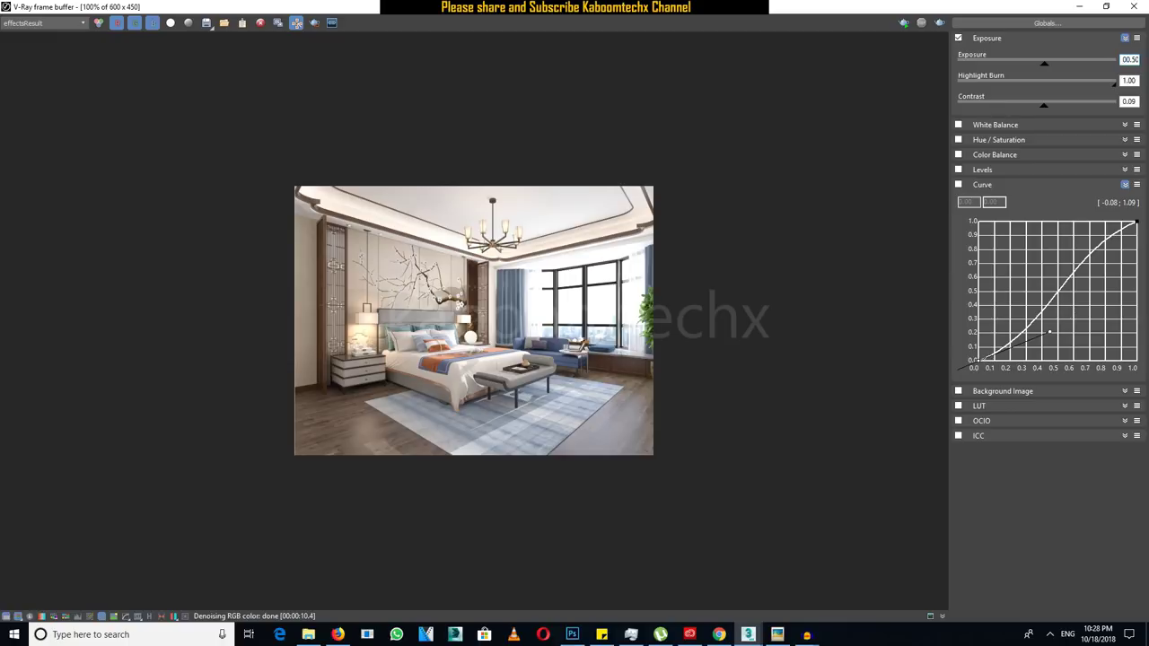
pyautogui.press('Return')
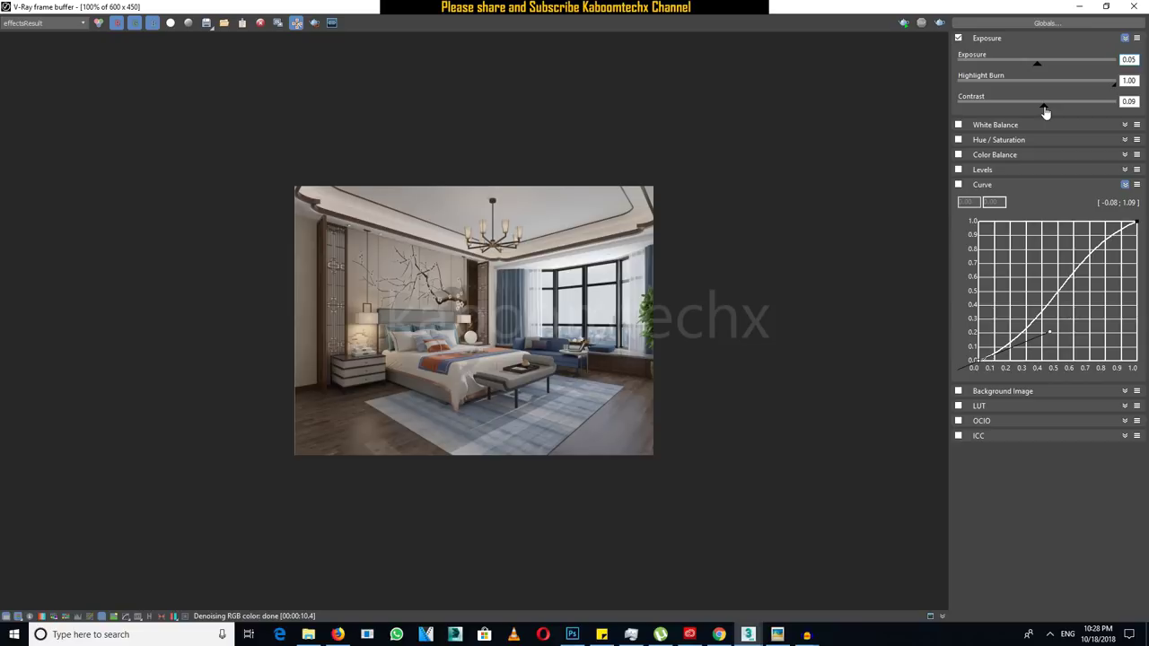
pyautogui.moveTo(1044, 111); pyautogui.dragTo(1046, 113)
# Enable the Curve correction, reset the curve, and add a raised control point.
pyautogui.click(958, 186)
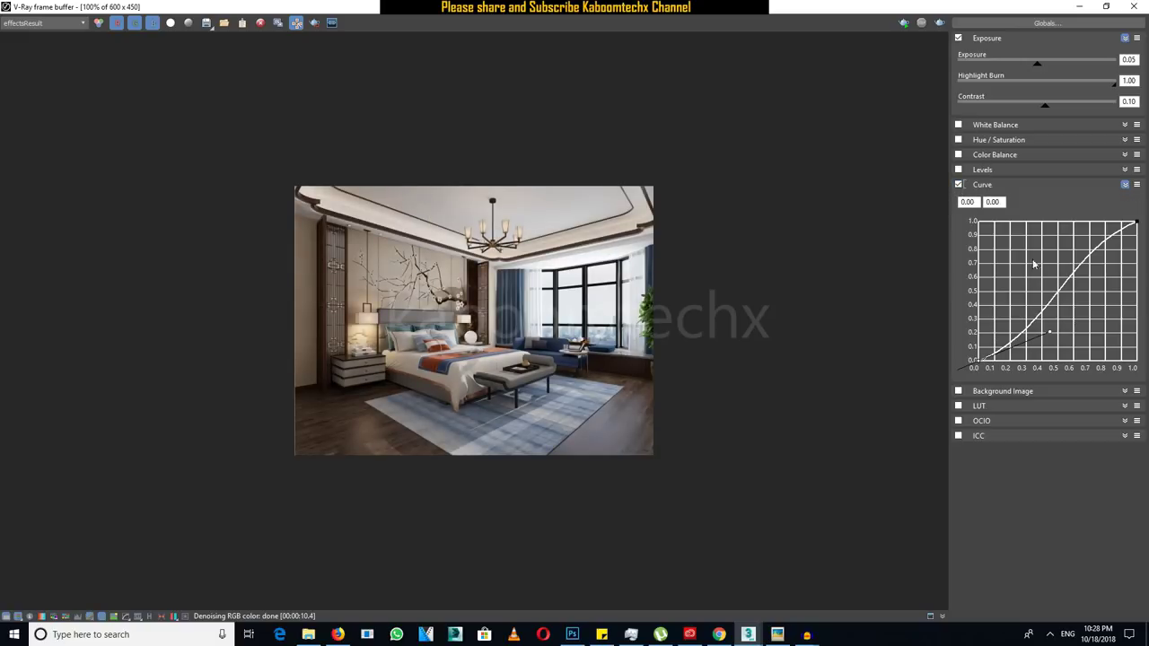
pyautogui.rightClick(1046, 262)
pyautogui.click(1041, 364)
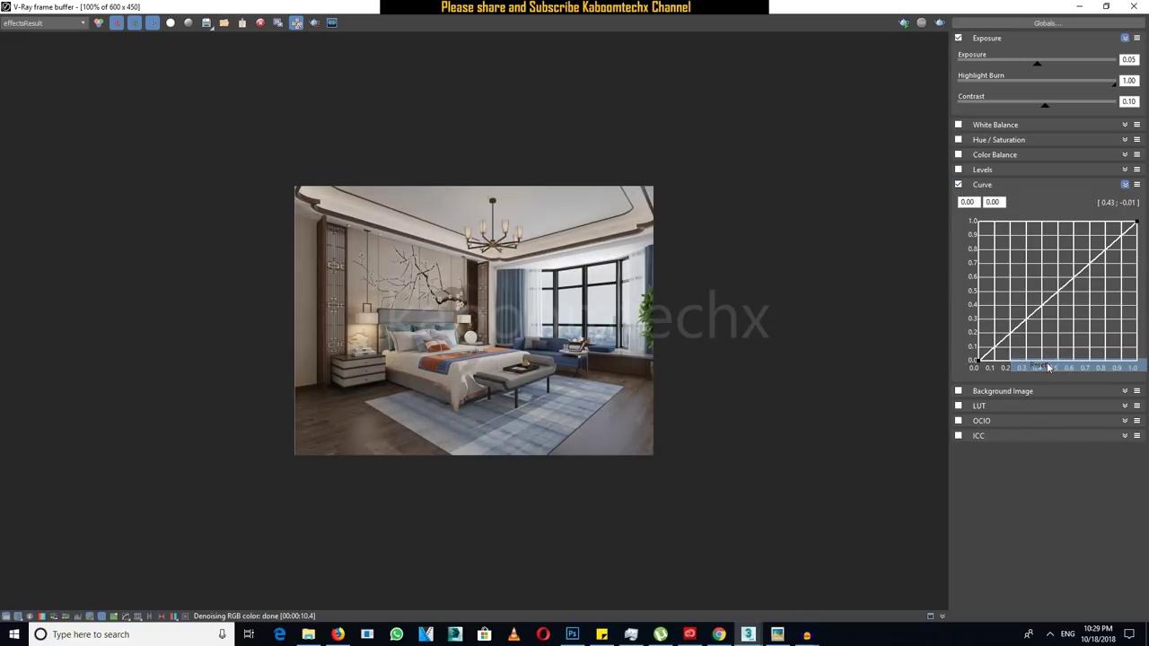
pyautogui.click(1092, 261)
pyautogui.moveTo(1091, 262); pyautogui.dragTo(1070, 242)
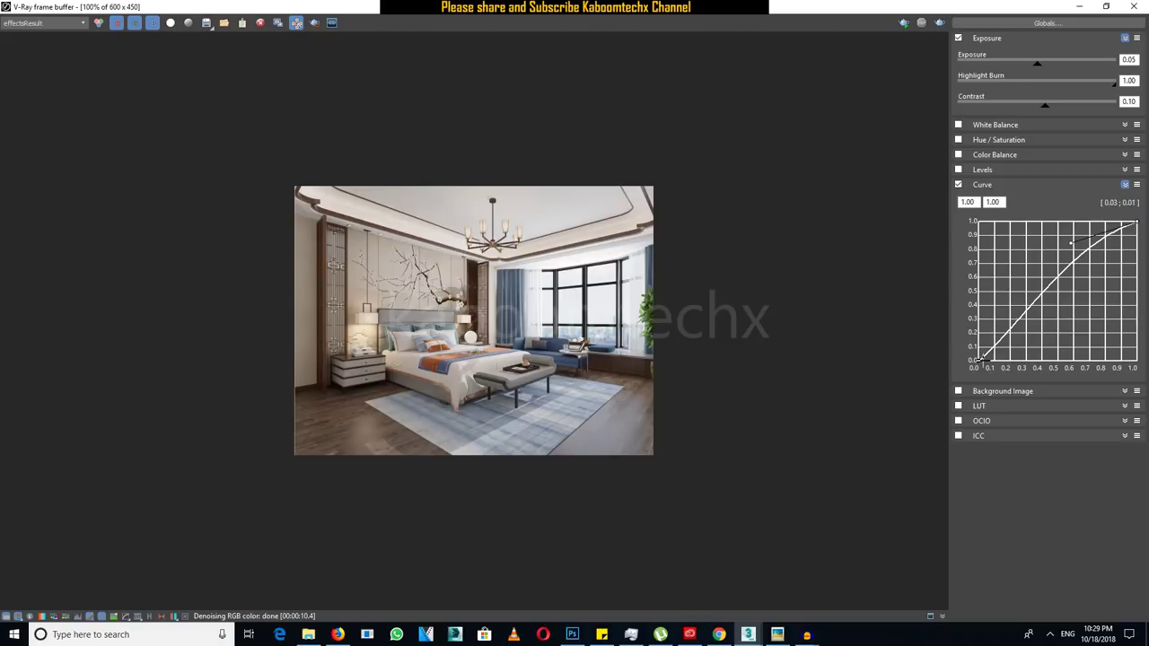
# Drag the curve's endpoint tangent handles into an S-curve that deepens the shadows.
pyautogui.click(974, 361)
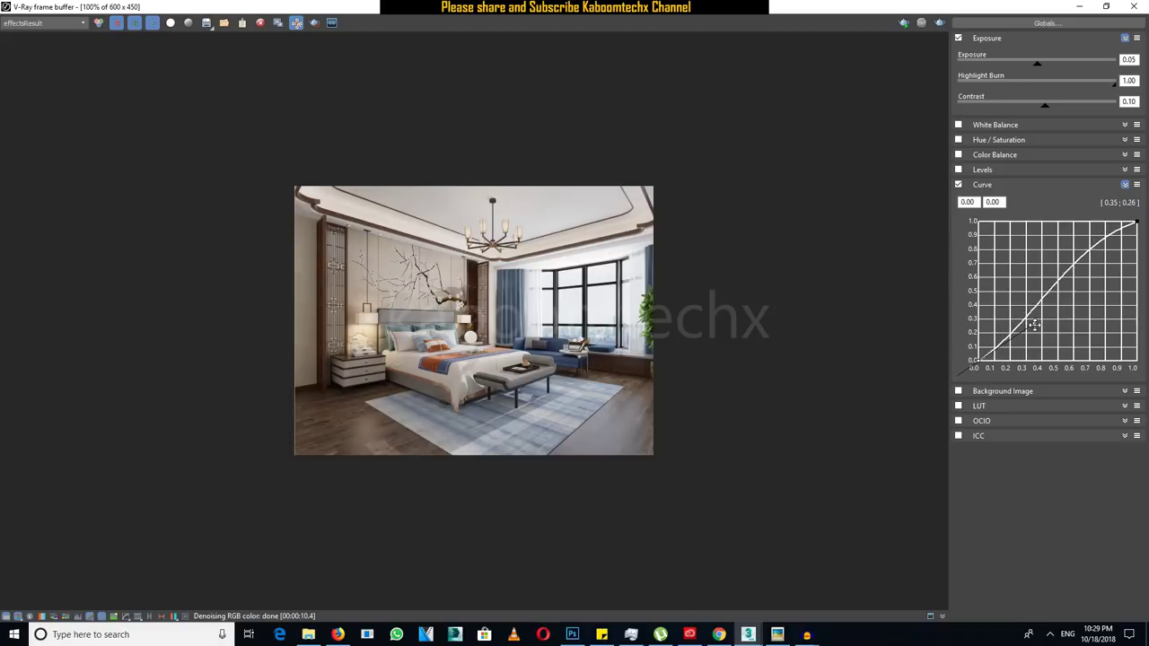
pyautogui.moveTo(1022, 320); pyautogui.dragTo(1045, 326)
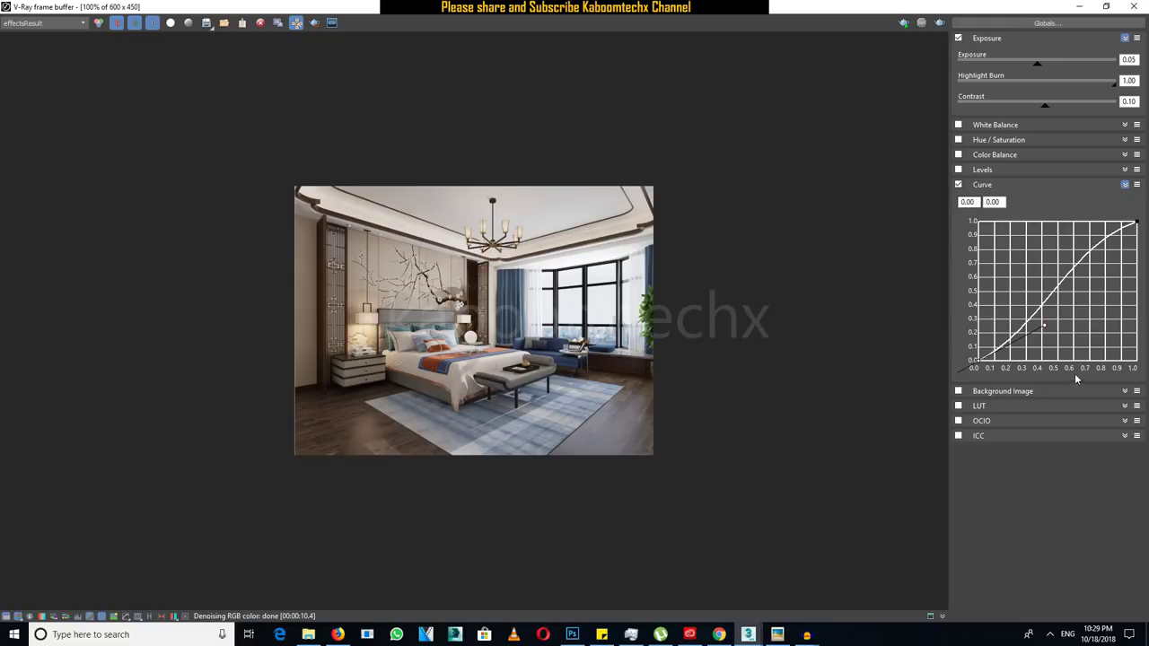
pyautogui.click(1137, 221)
pyautogui.moveTo(1071, 242); pyautogui.dragTo(1061, 242)
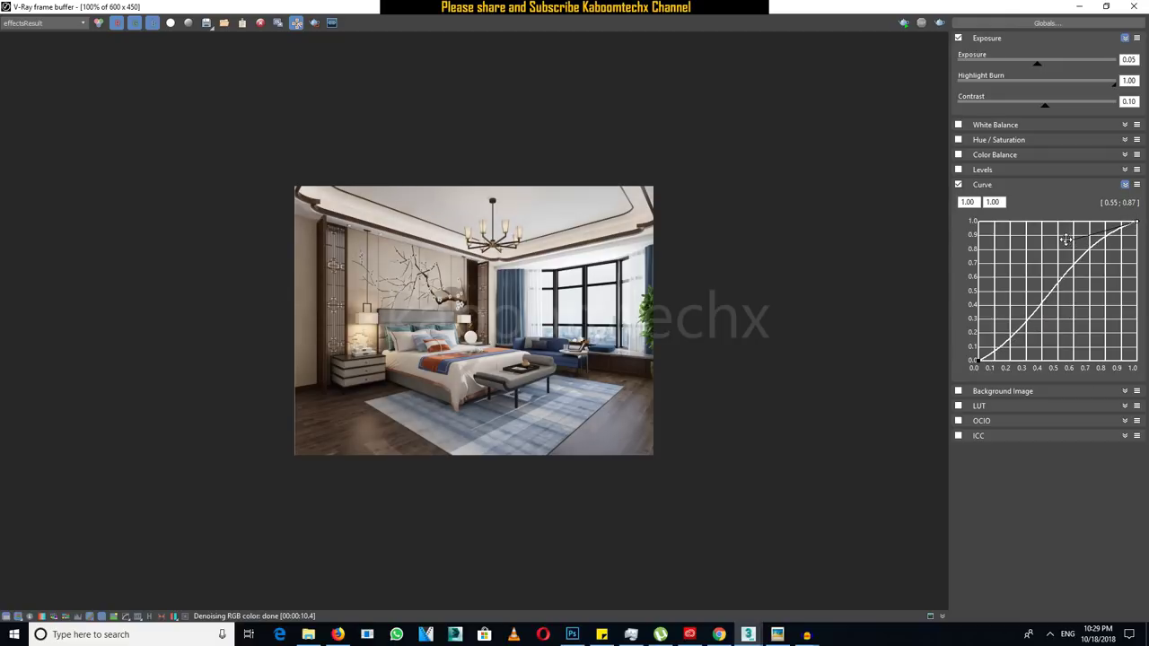
pyautogui.click(979, 359)
pyautogui.moveTo(1041, 323); pyautogui.dragTo(1055, 331)
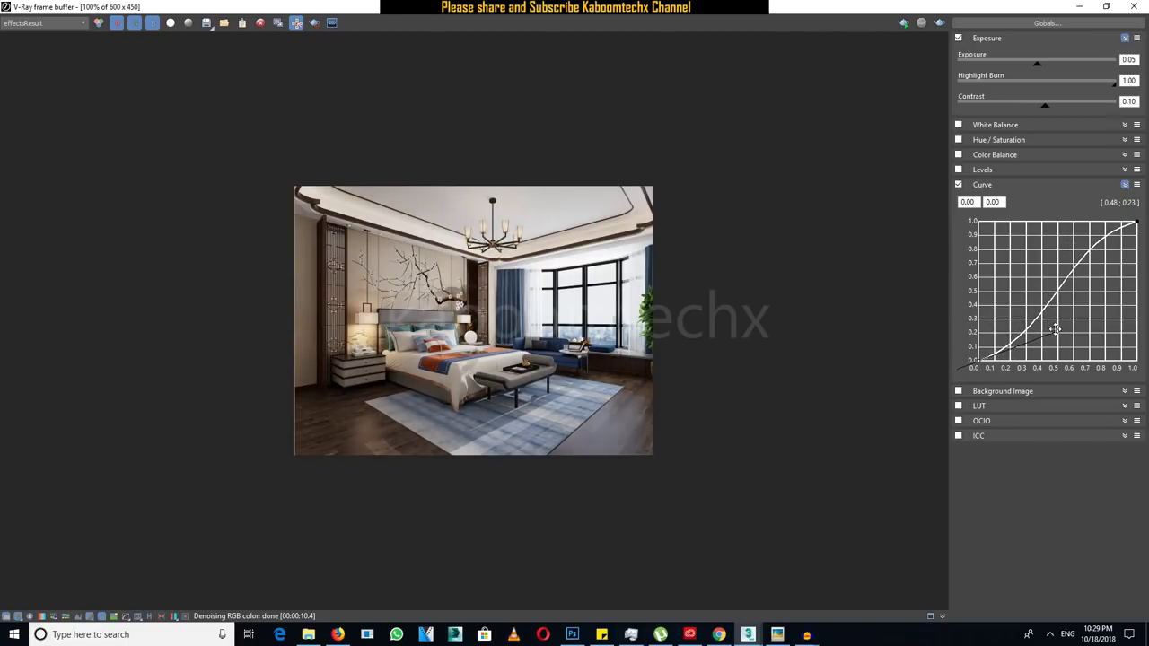
# Turn on the Hue/Saturation correction and nudge its Saturation slider slightly right.
pyautogui.click(980, 142)
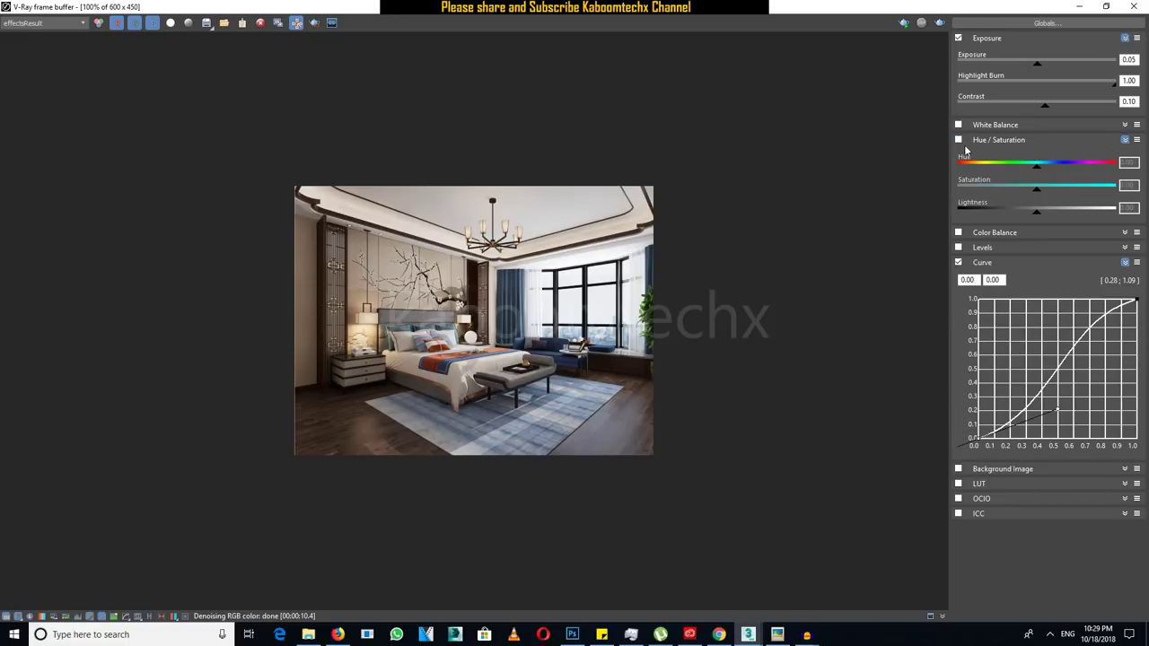
pyautogui.click(959, 140)
pyautogui.moveTo(1038, 189); pyautogui.dragTo(1043, 193)
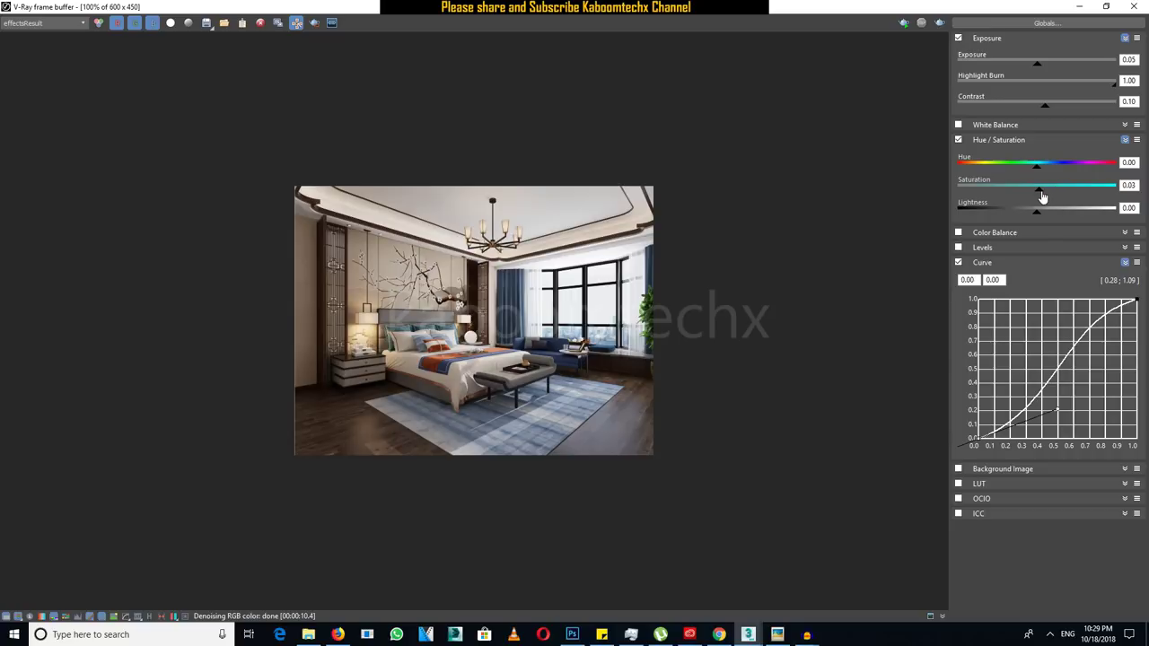
pyautogui.moveTo(1038, 194)
pyautogui.mouseDown()
pyautogui.moveTo(1085, 199)
pyautogui.moveTo(1042, 206)
pyautogui.mouseUp()
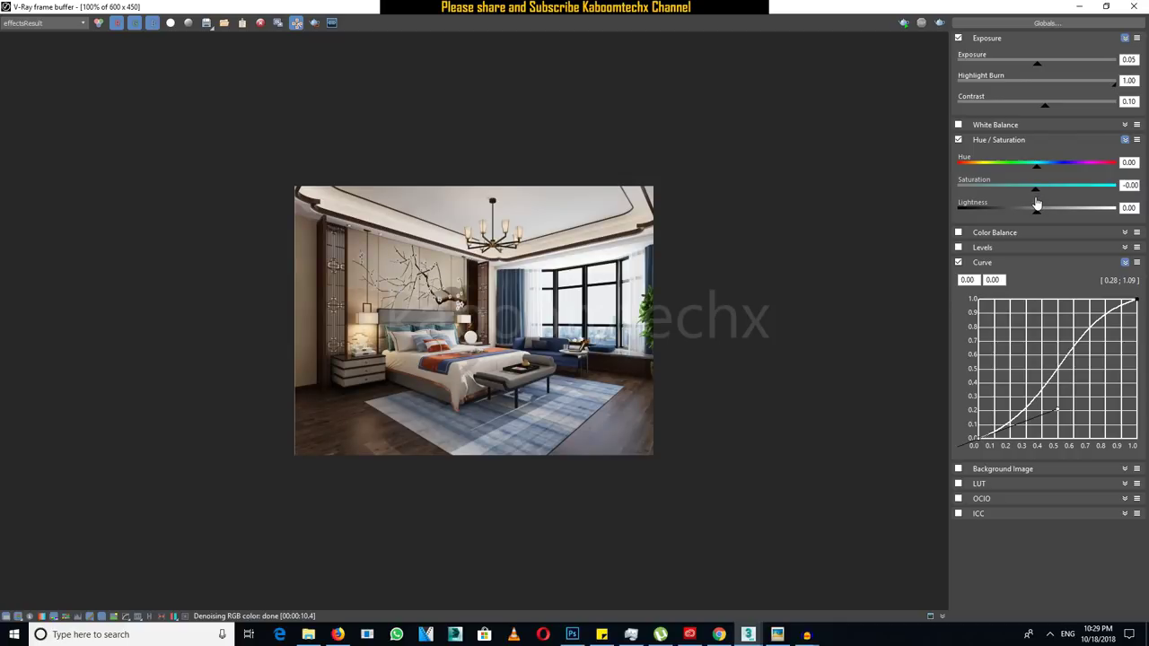